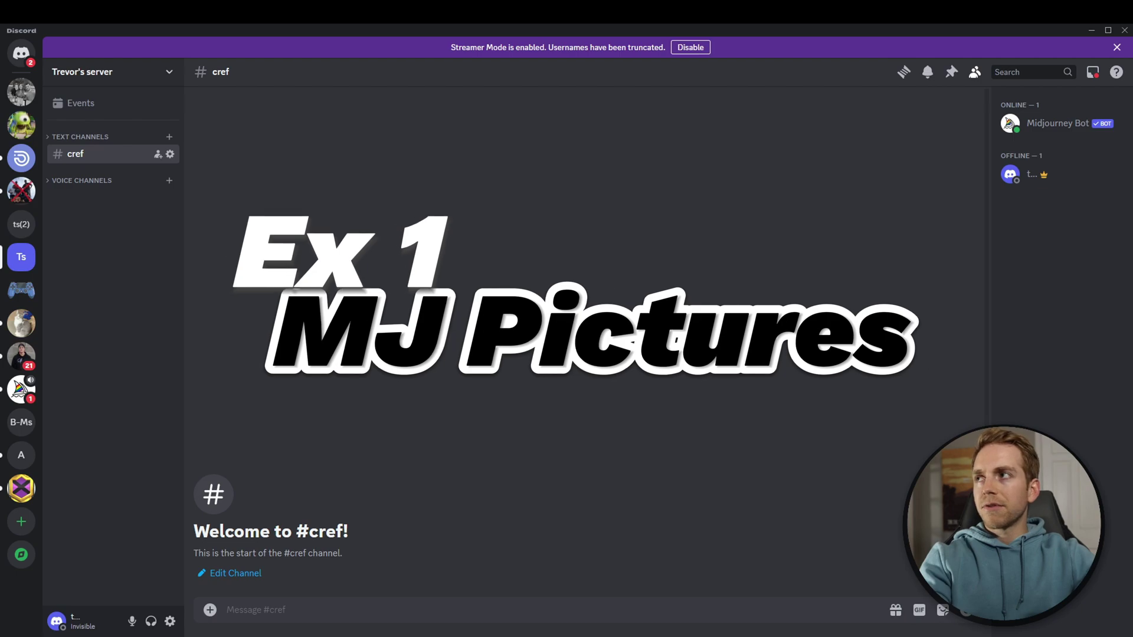
- Generate three runs of the /imagine prompt "warrior after battle, beaten, looking damaged --ar 16:9 --r 3" and approve the jobs
type("/im")
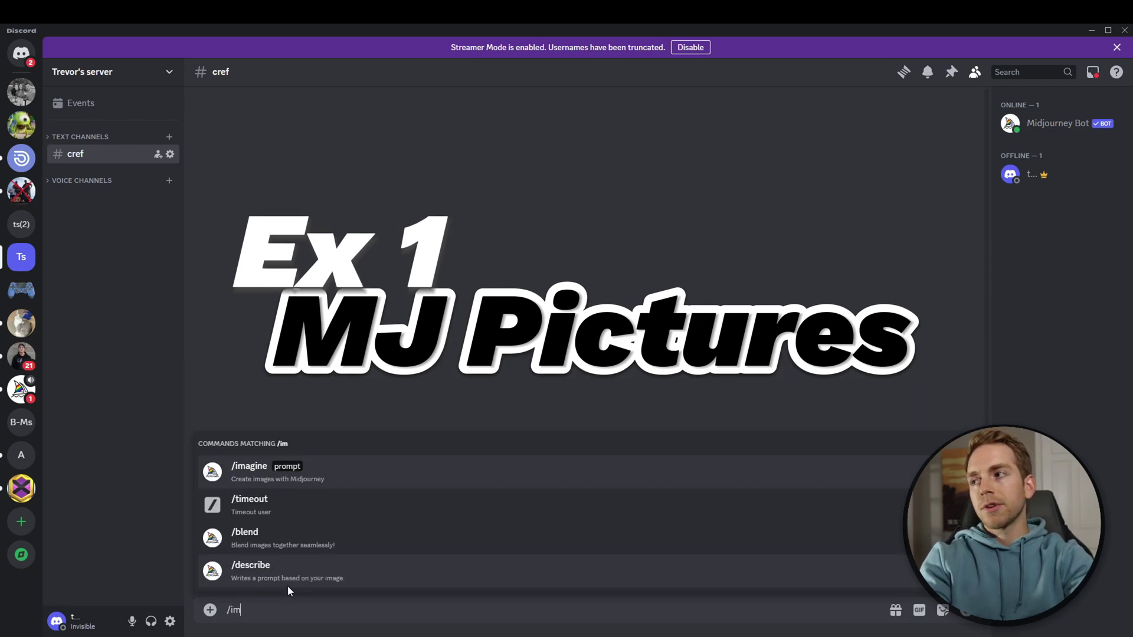
key("Tab")
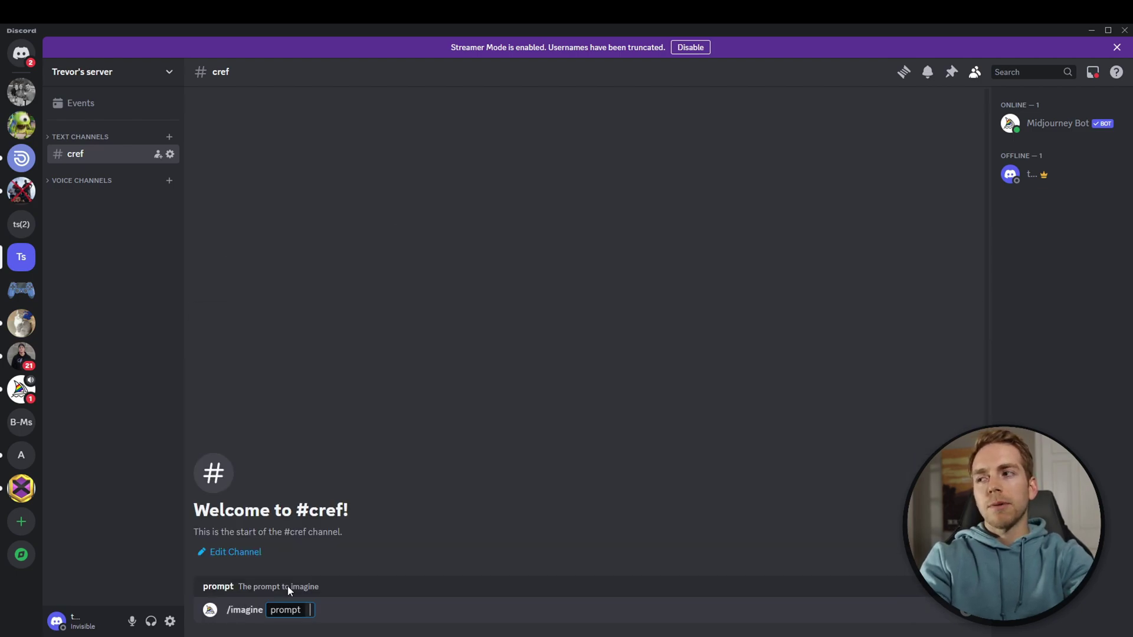
type("warri")
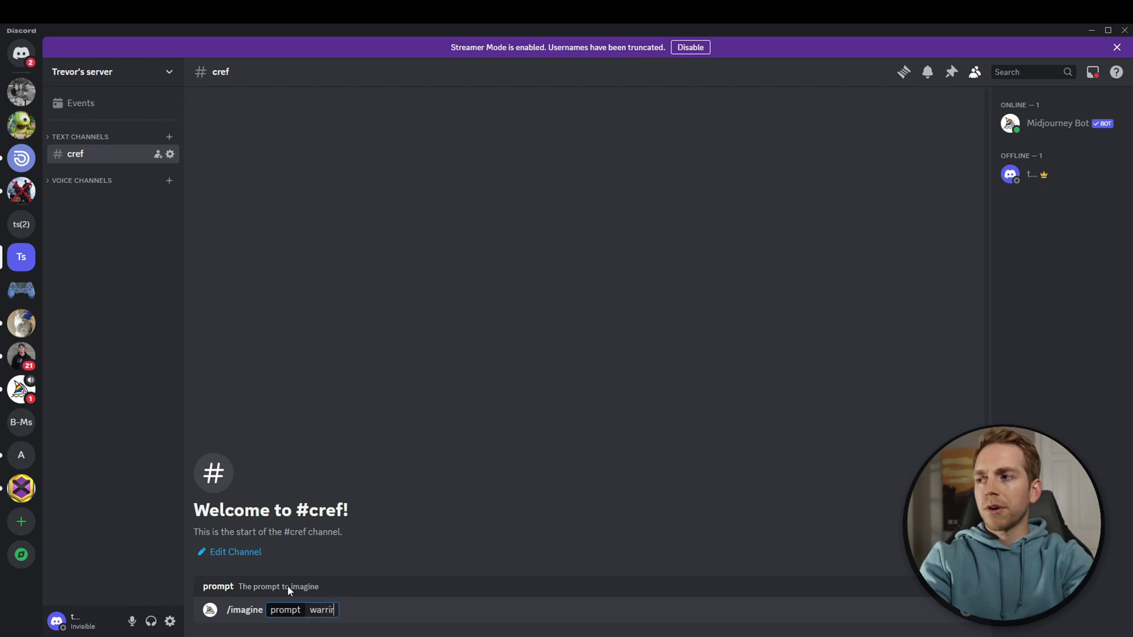
type("or after battle, beaten, looking damaged --ar ")
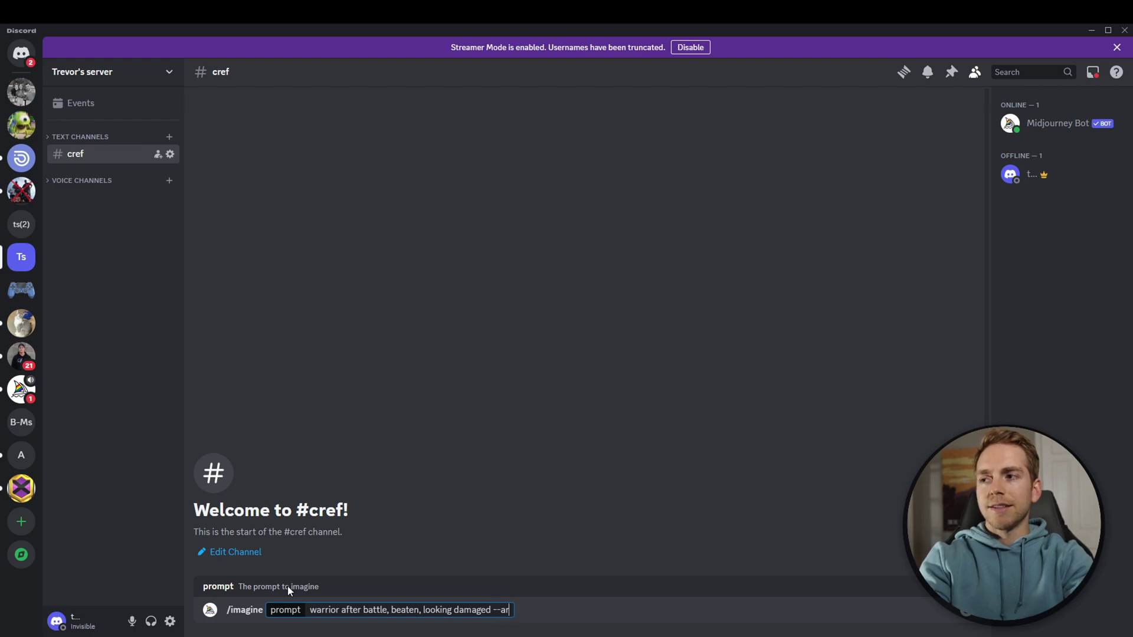
type("16:9")
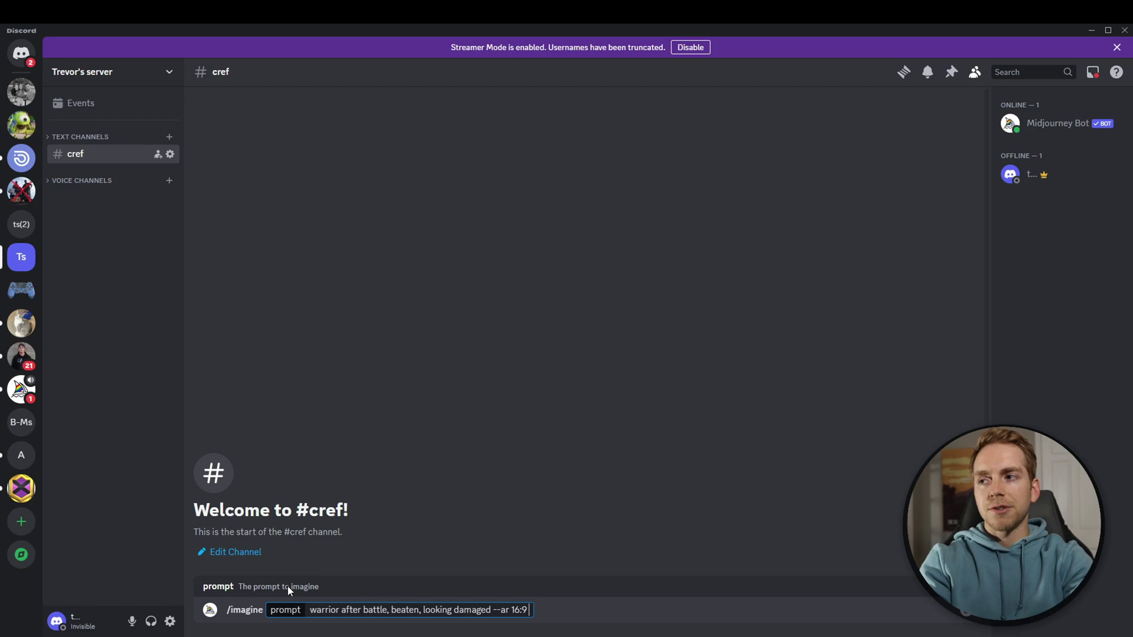
type(" --r 3")
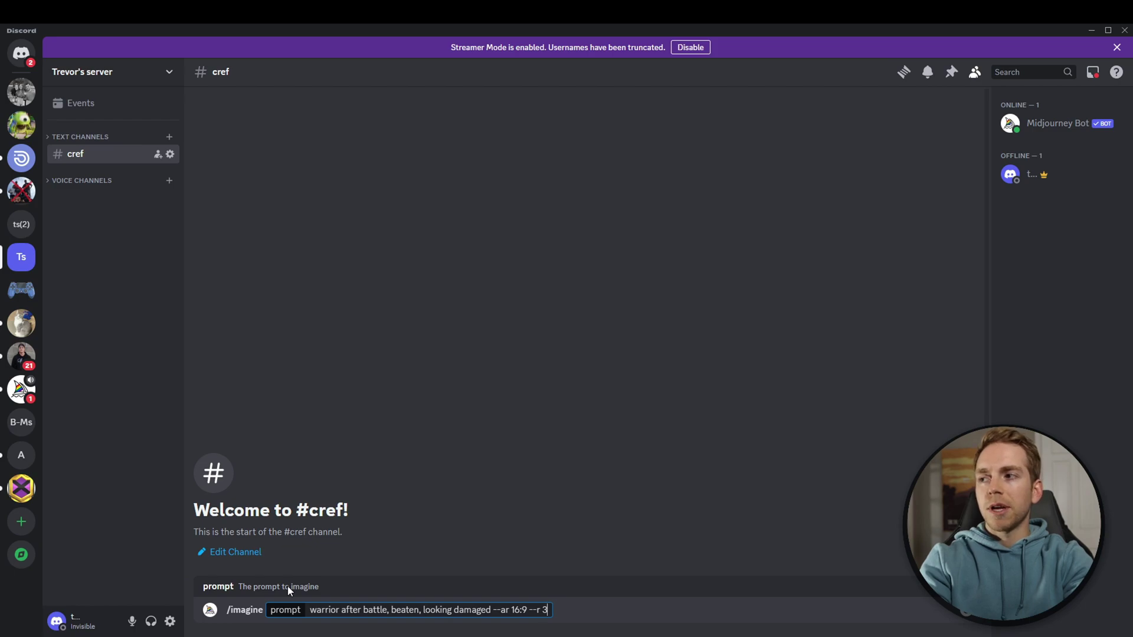
key("Return")
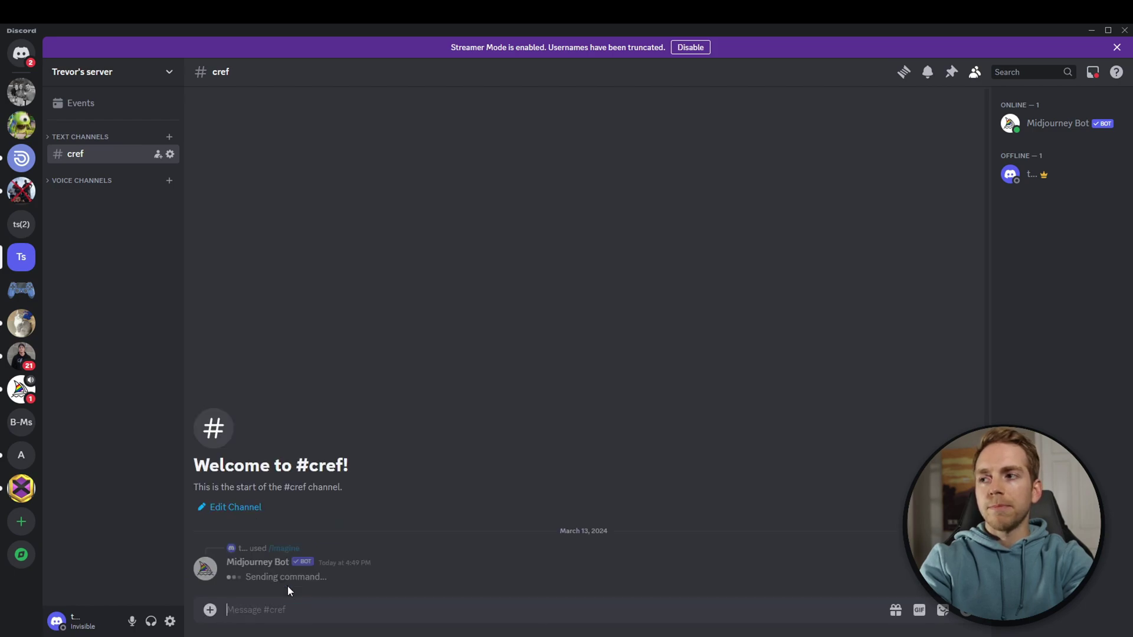
left_click(246, 556)
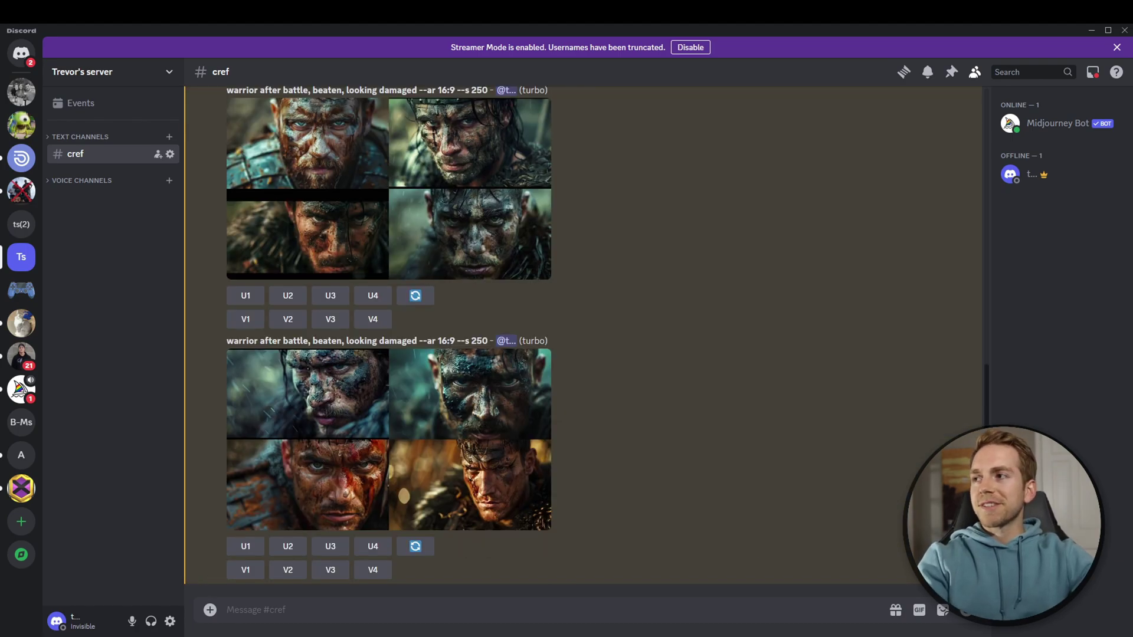
- Enlarge the second warrior grid for inspection and upscale its first image, the bearded warrior in blue armor
scroll(583, 342, "up", 6)
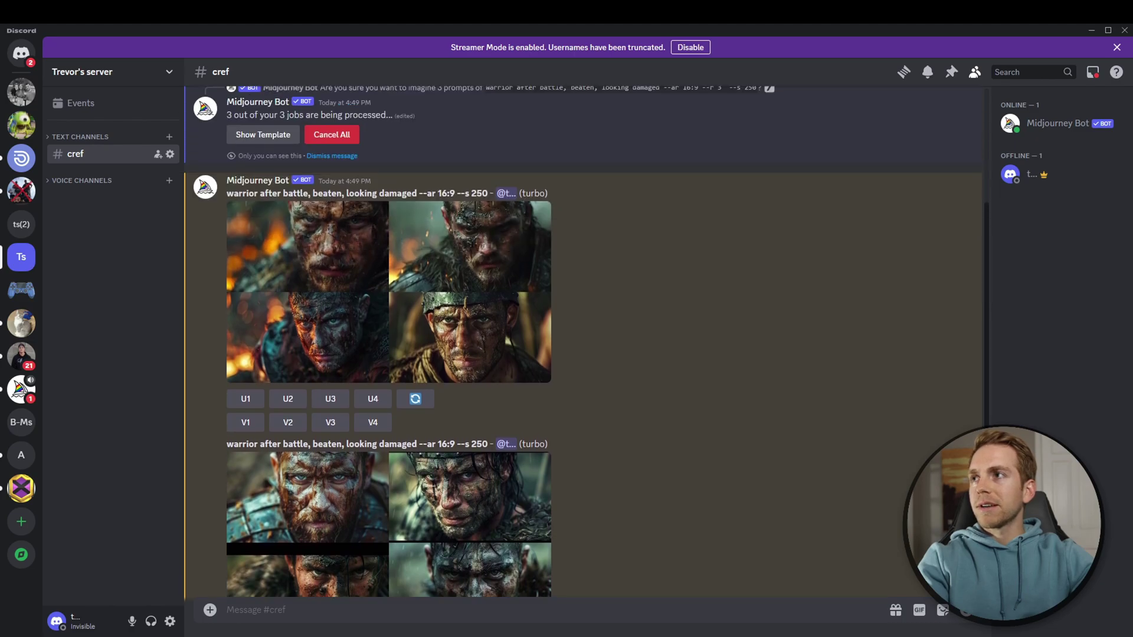
left_click(332, 510)
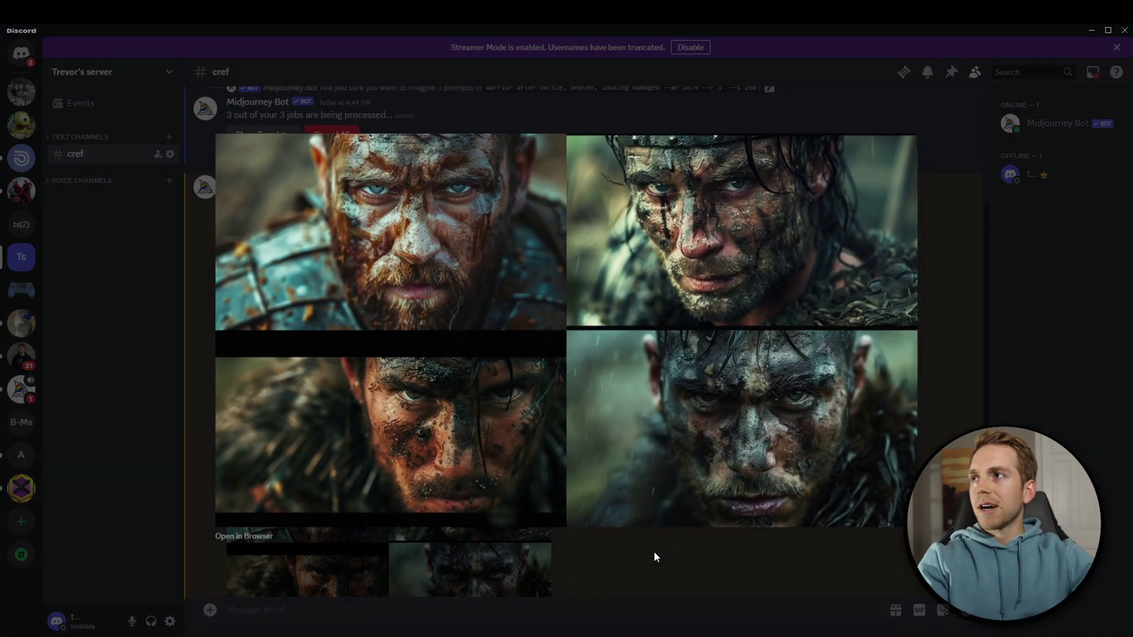
left_click(654, 551)
scroll(296, 504, "down", 3)
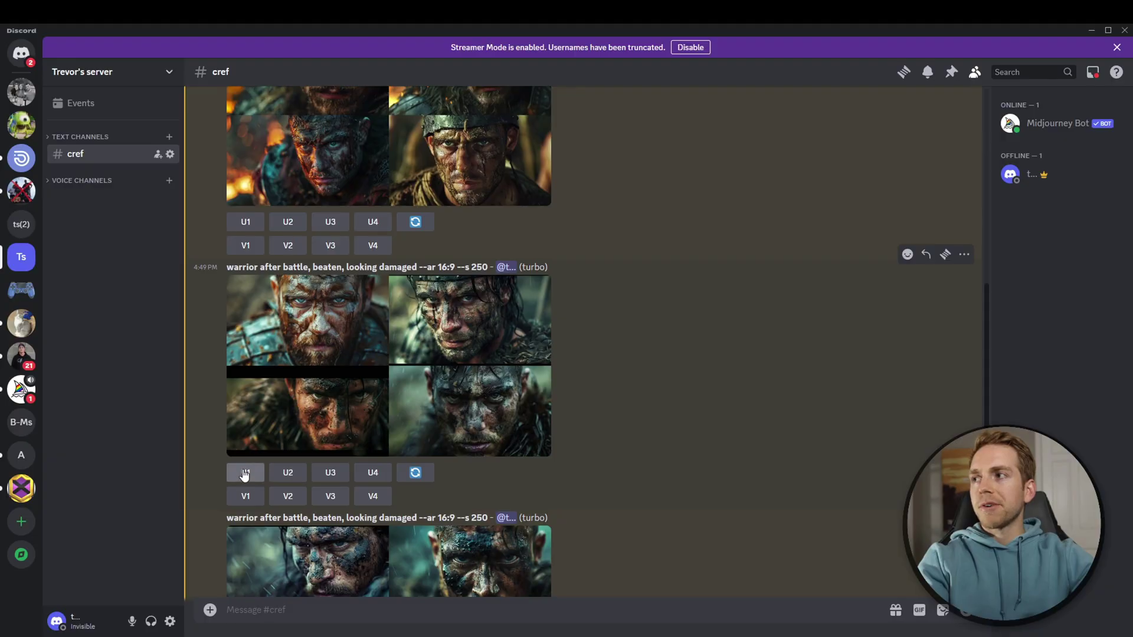
left_click(244, 472)
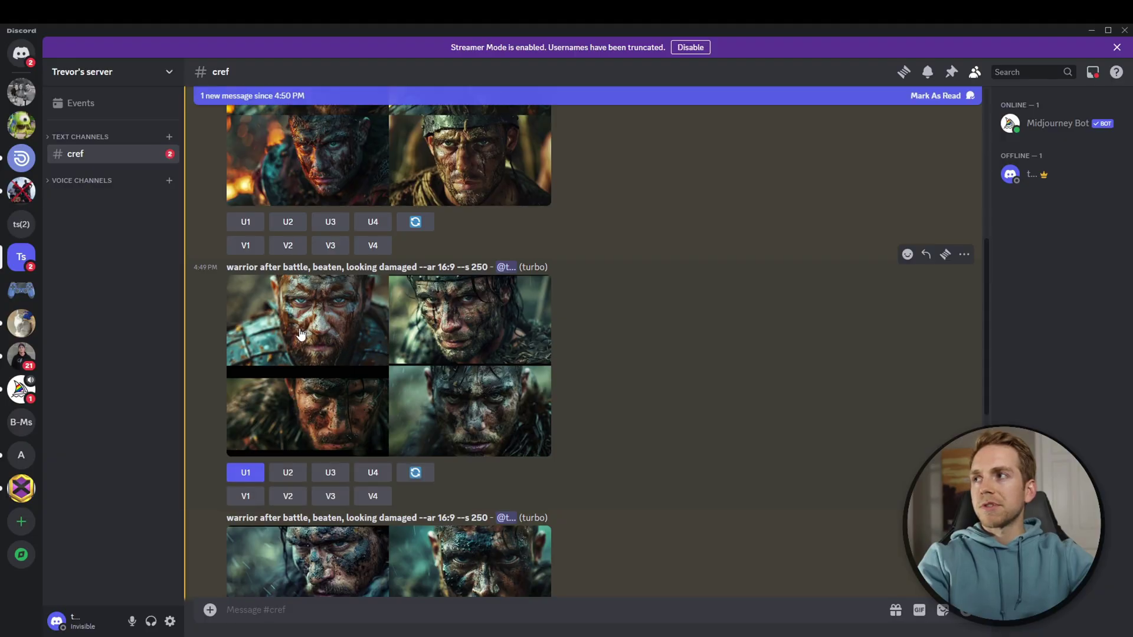
- Create a Zoom Out 1.5x version of the upscaled bearded warrior image
scroll(588, 440, "down", 3)
scroll(589, 438, "down", 5)
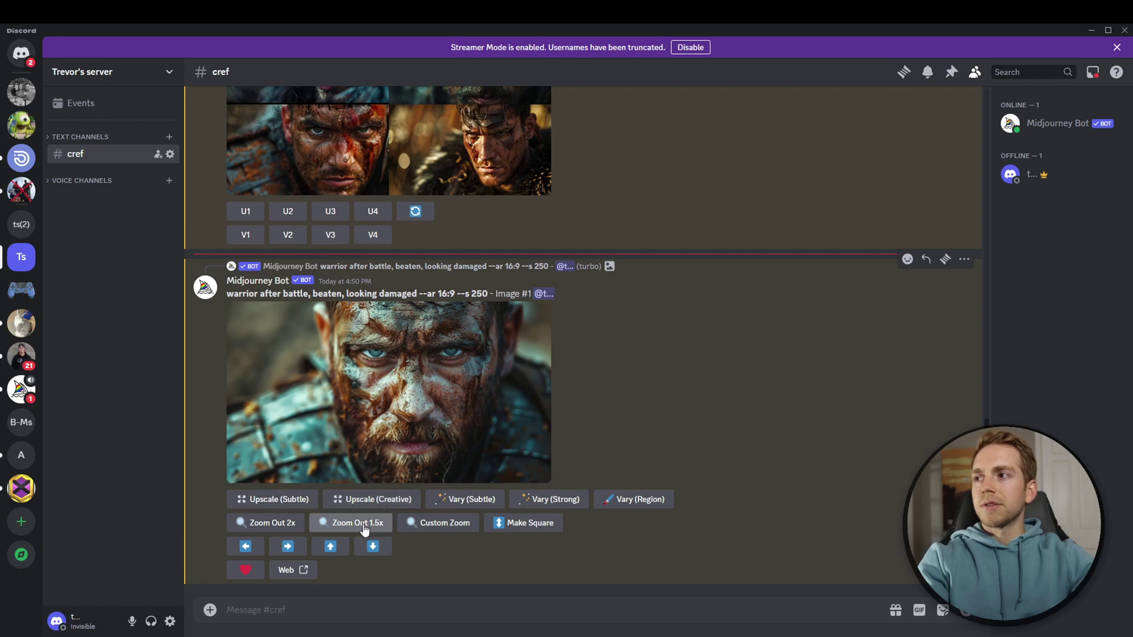
left_click(351, 522)
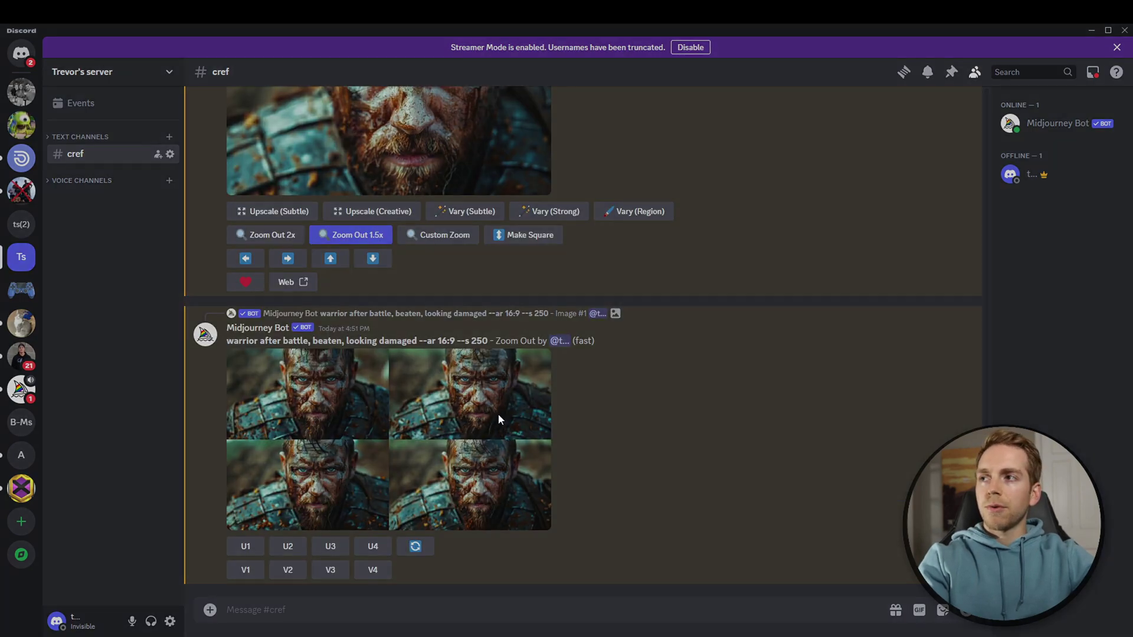
- Inspect the zoomed-out grid at full size and upscale its first image
left_click(498, 415)
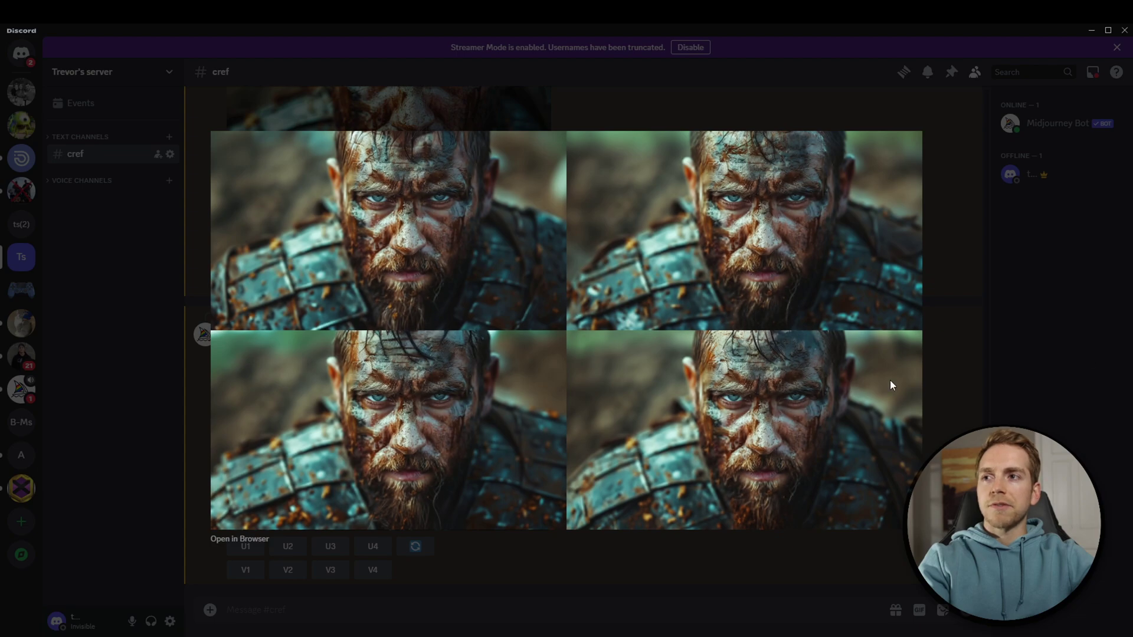
left_click(989, 328)
left_click(245, 546)
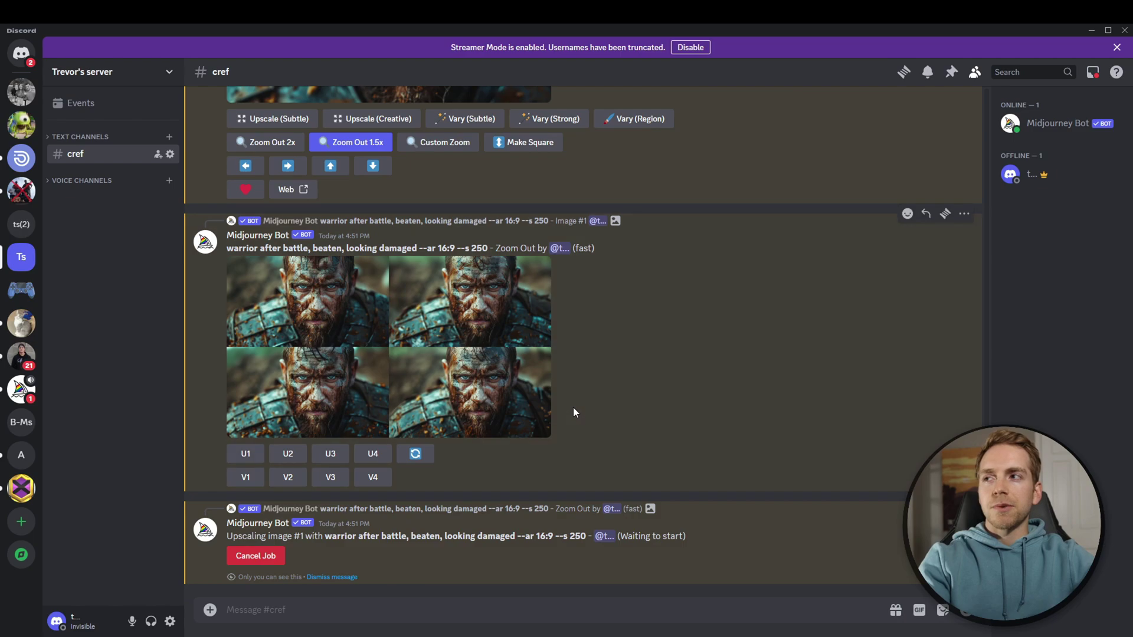
- Copy the image link of the upscaled zoomed-out warrior portrait from its enlarged view
left_click(467, 412)
right_click(636, 412)
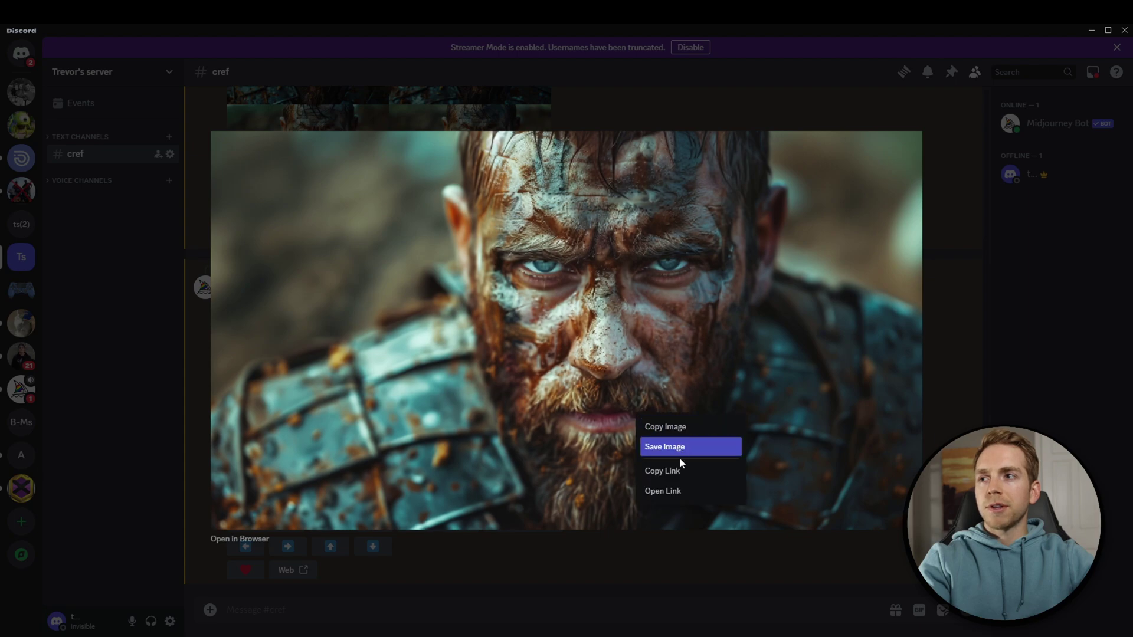
left_click(667, 471)
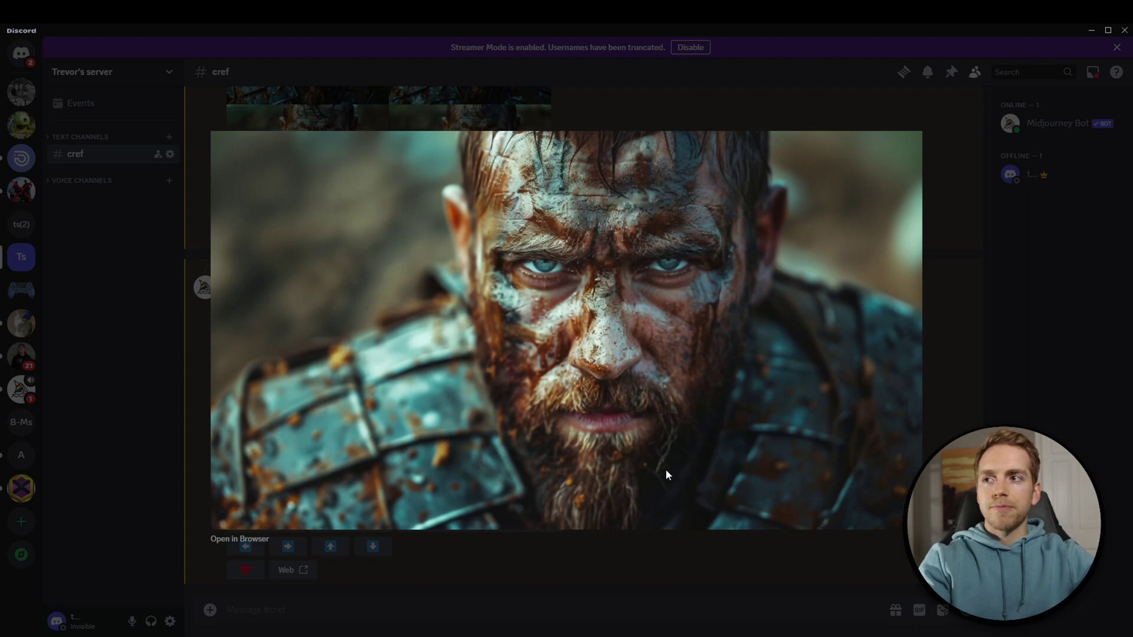
left_click(325, 598)
- Submit the /imagine prompt "warrior riding a horse --ar 16:9 --cref" followed by the copied warrior image link
type("/imagine")
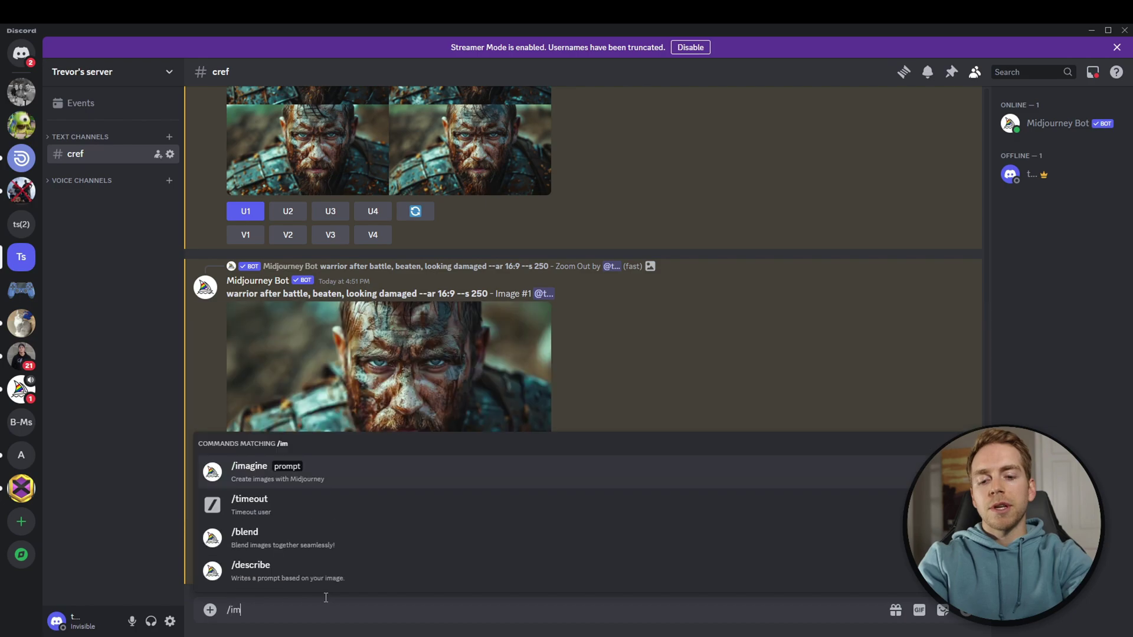
key("Return")
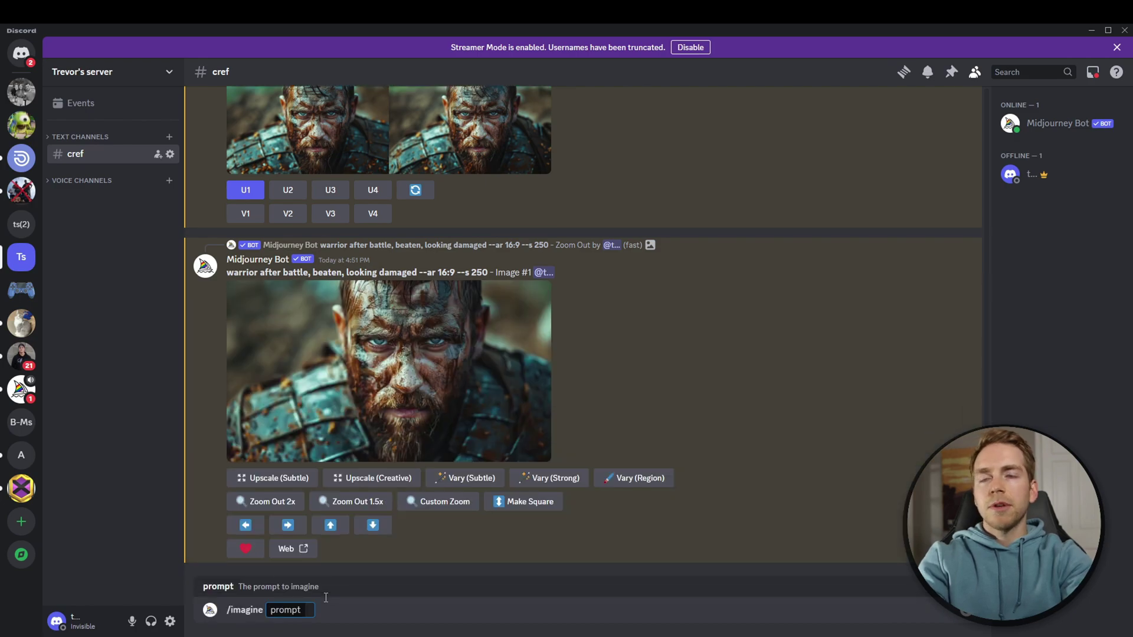
type("warrior")
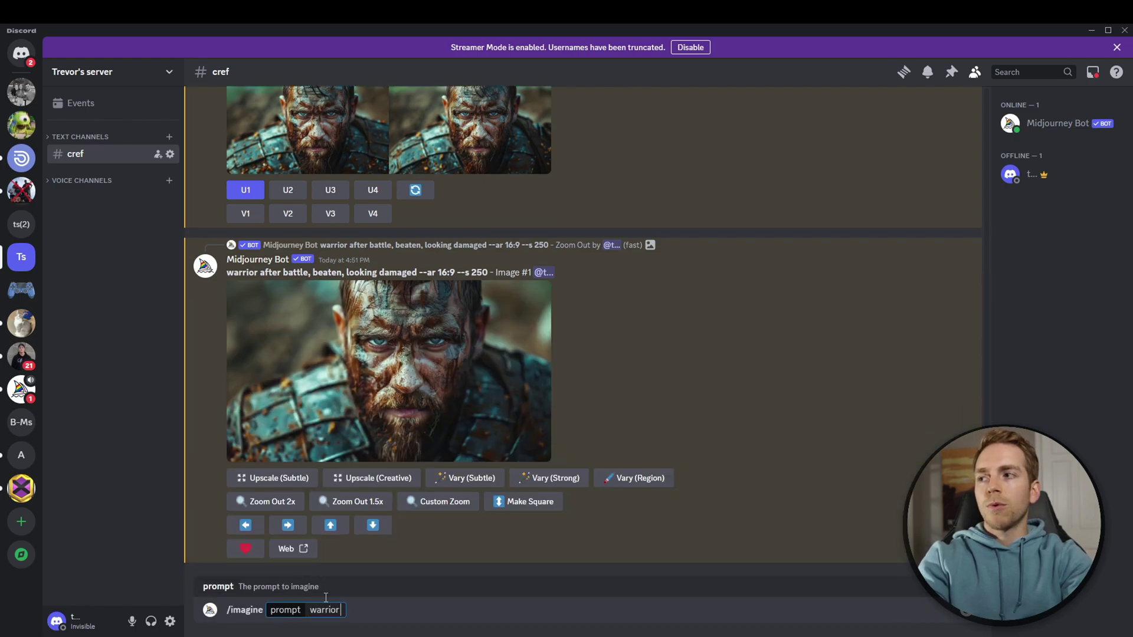
type(" riding a horse")
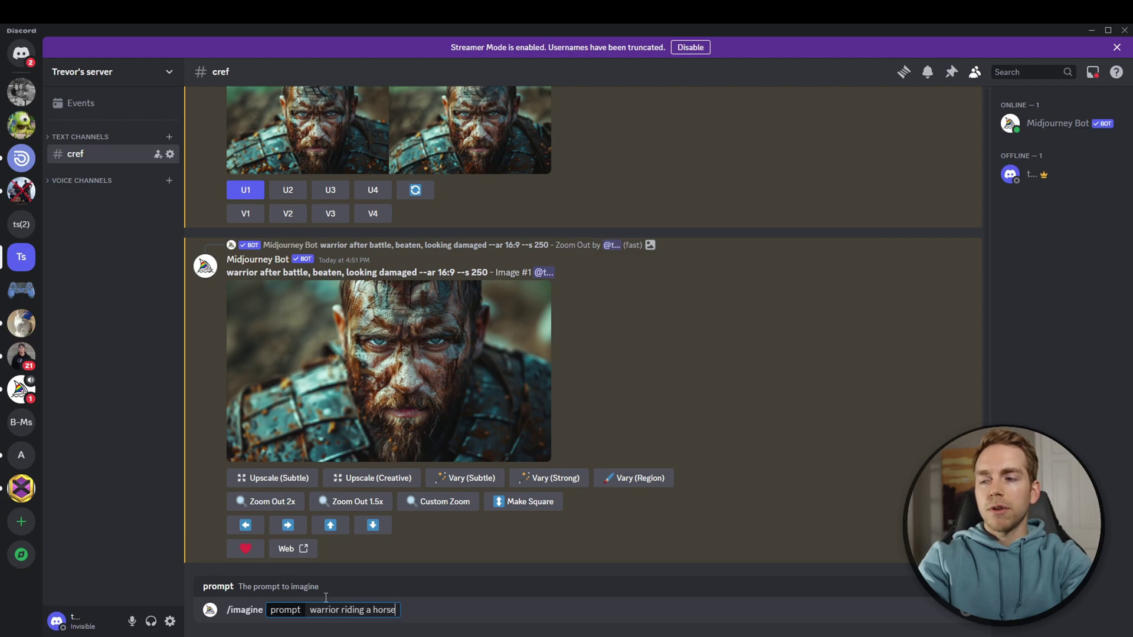
type(" --ar 16:9")
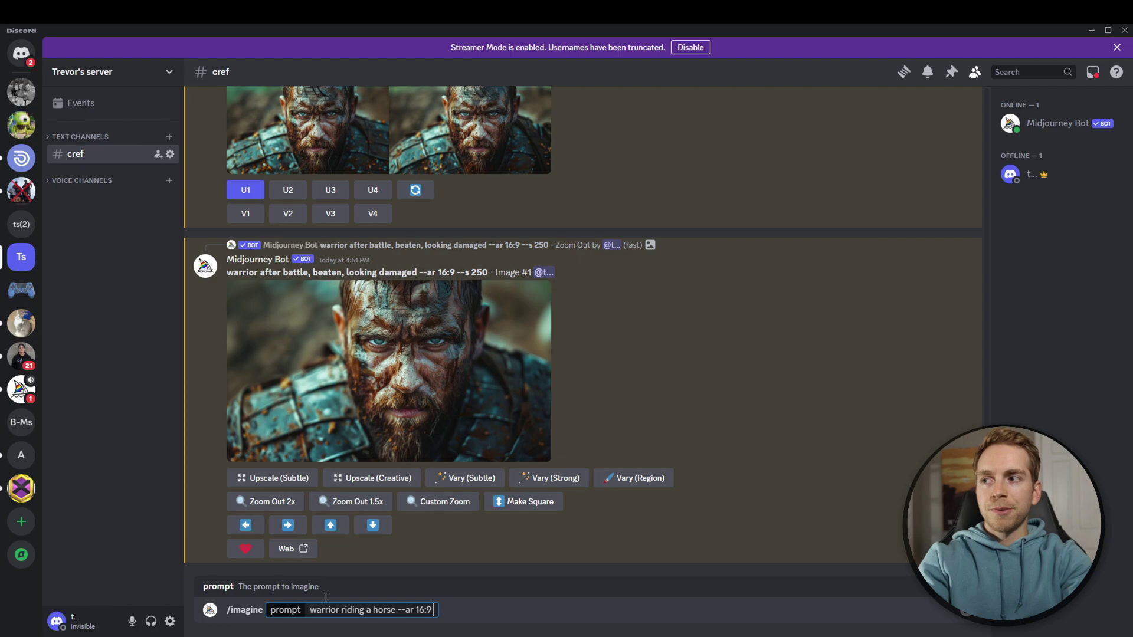
type(" --cref")
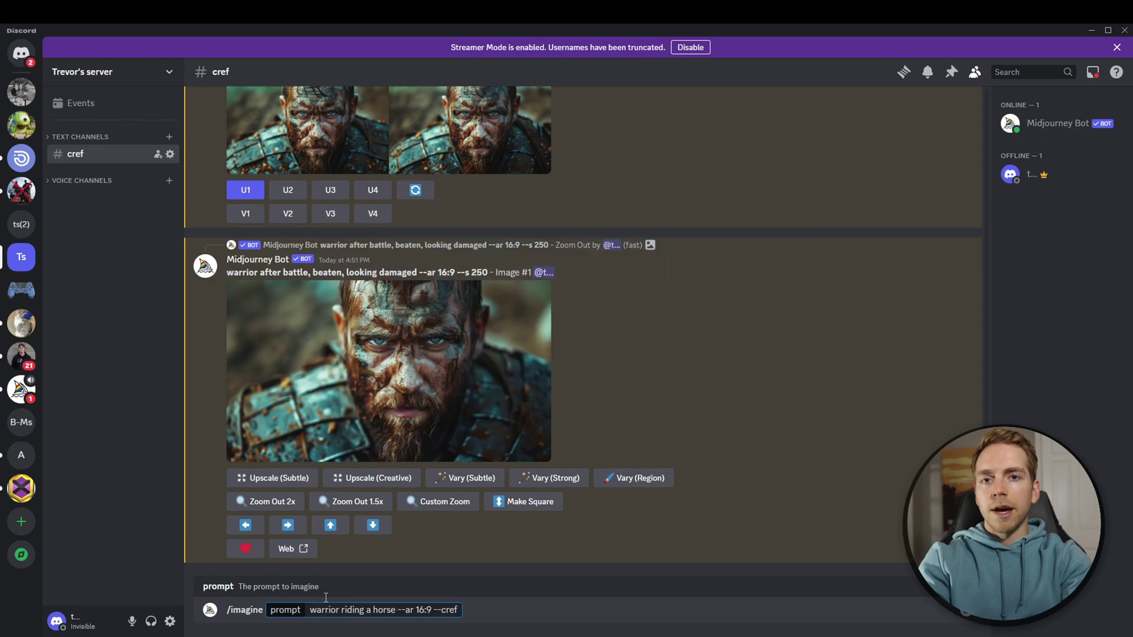
key("ctrl+v")
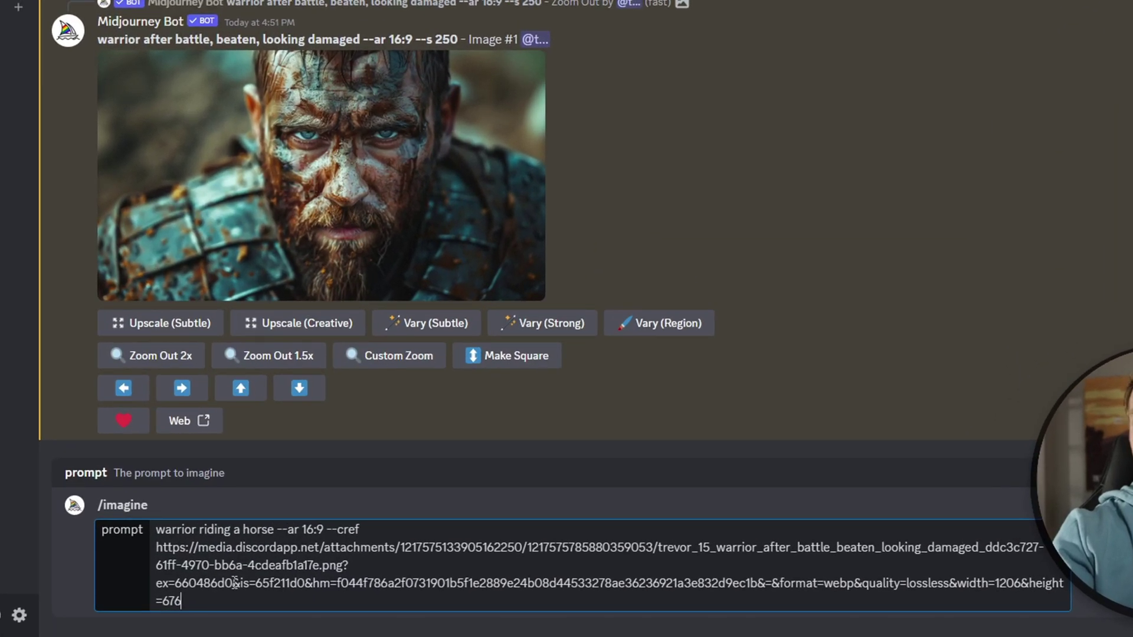
key("Return")
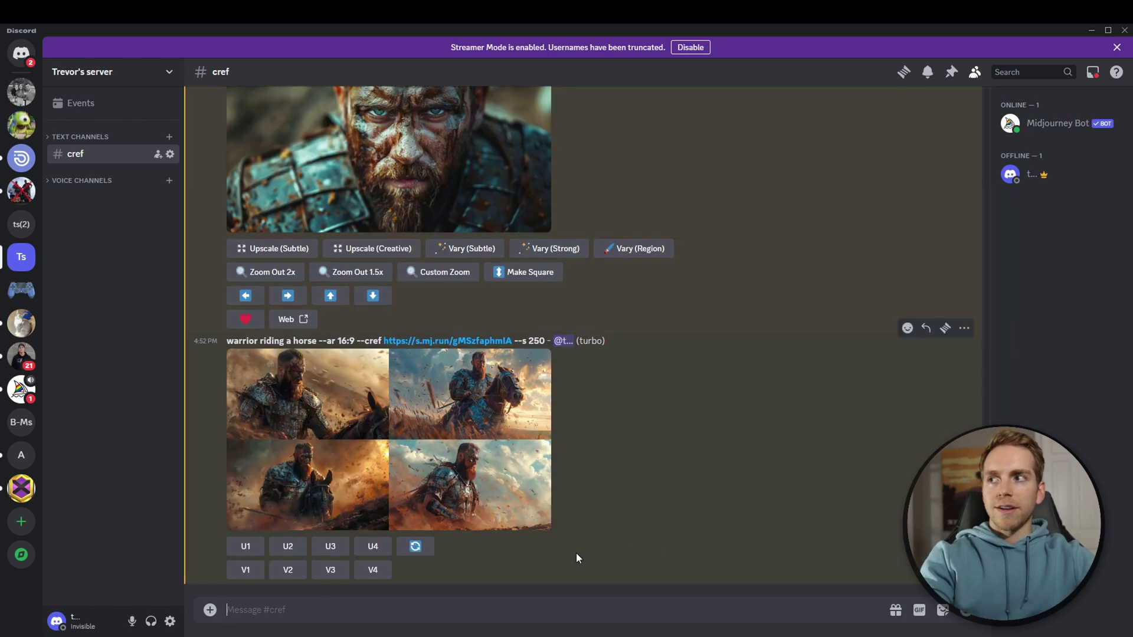
- Compare the enlarged reference portrait with the enlarged horse-riding grid to check the character's face and armor
scroll(577, 554, "up", 3)
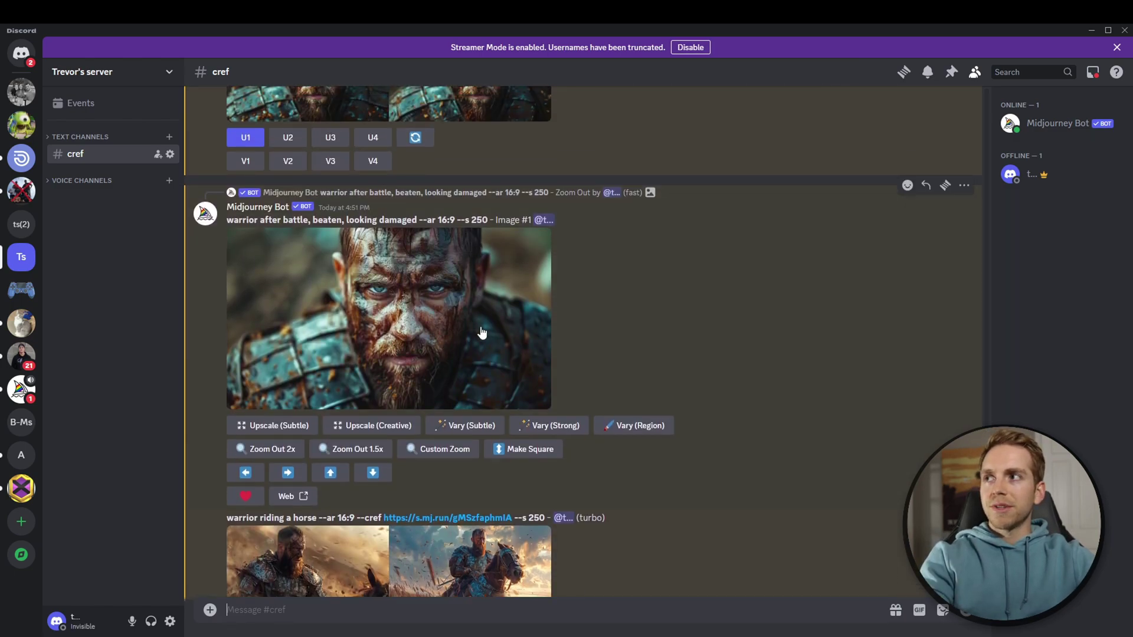
left_click(415, 317)
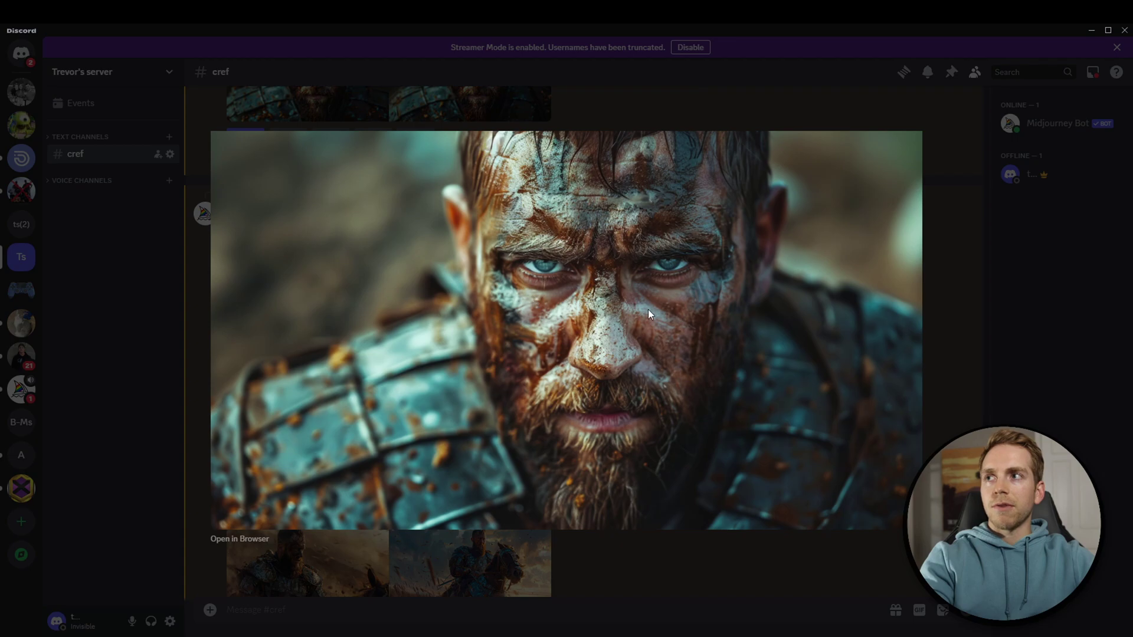
key("Escape")
scroll(338, 451, "down", 3)
left_click(336, 445)
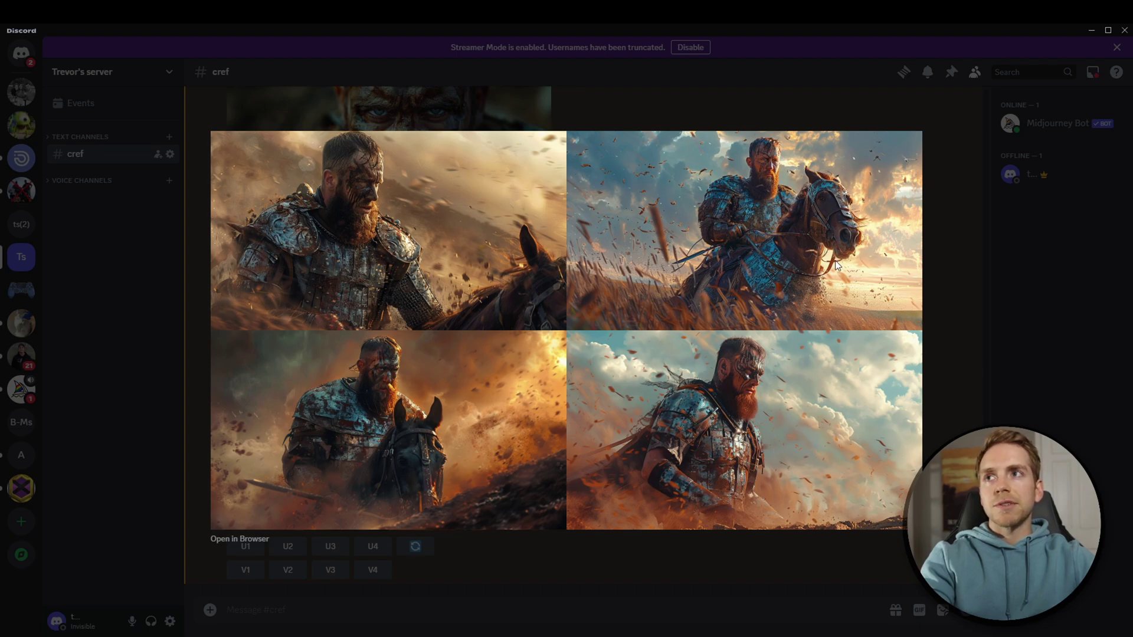
left_click(972, 326)
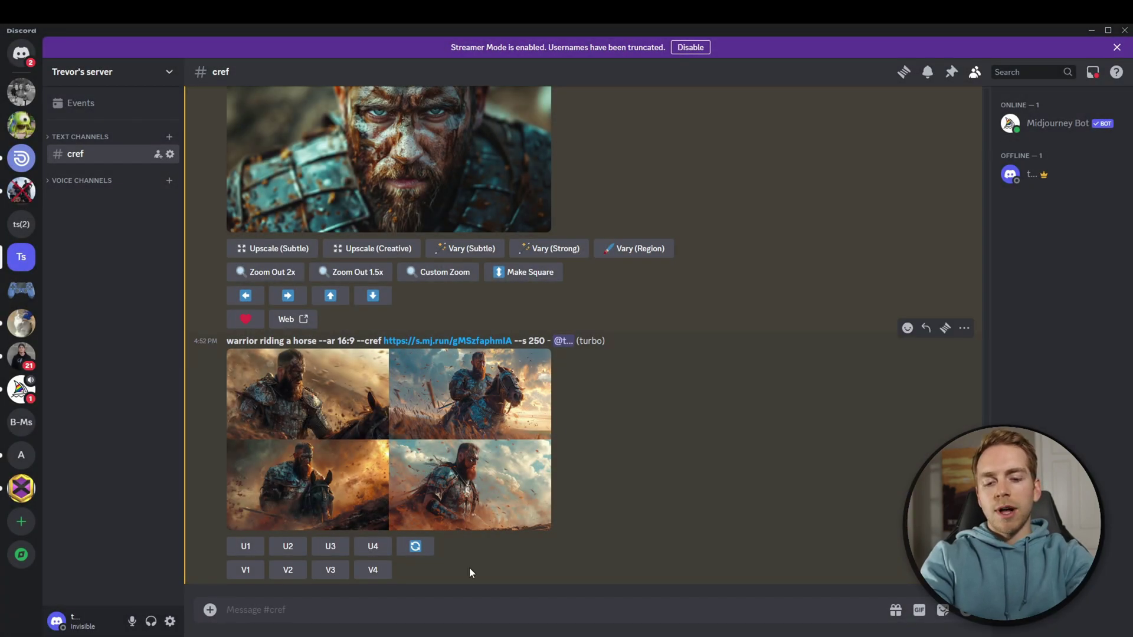
- Submit the /imagine prompt "warrior meditating before battle --ar 16:9 --cref" followed by the copied warrior image link
type("/image")
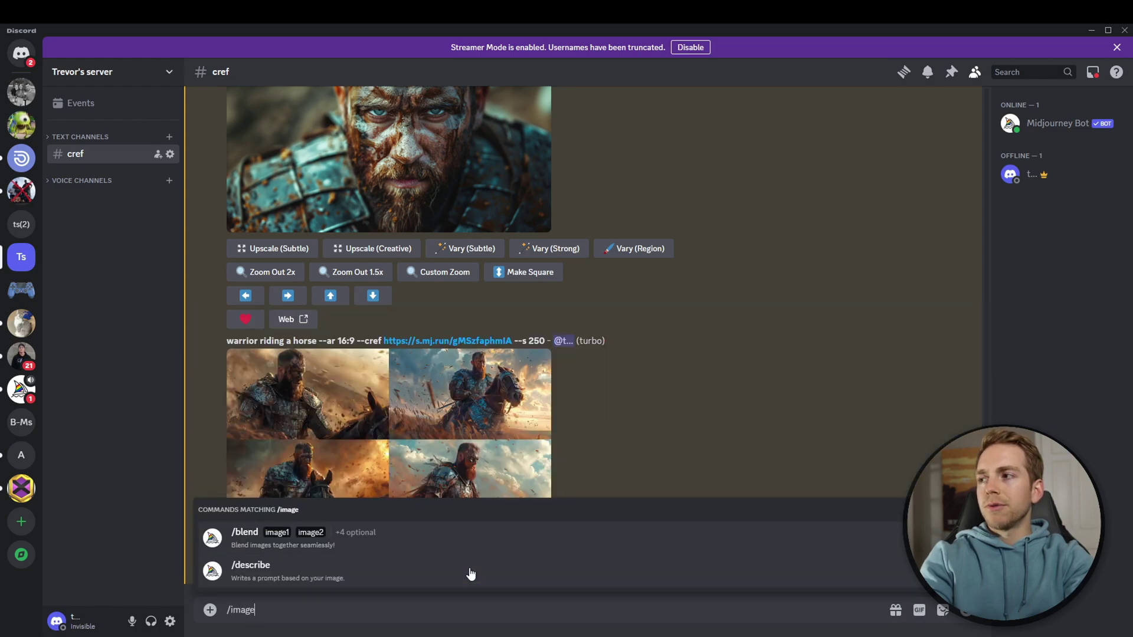
key("BackSpace")
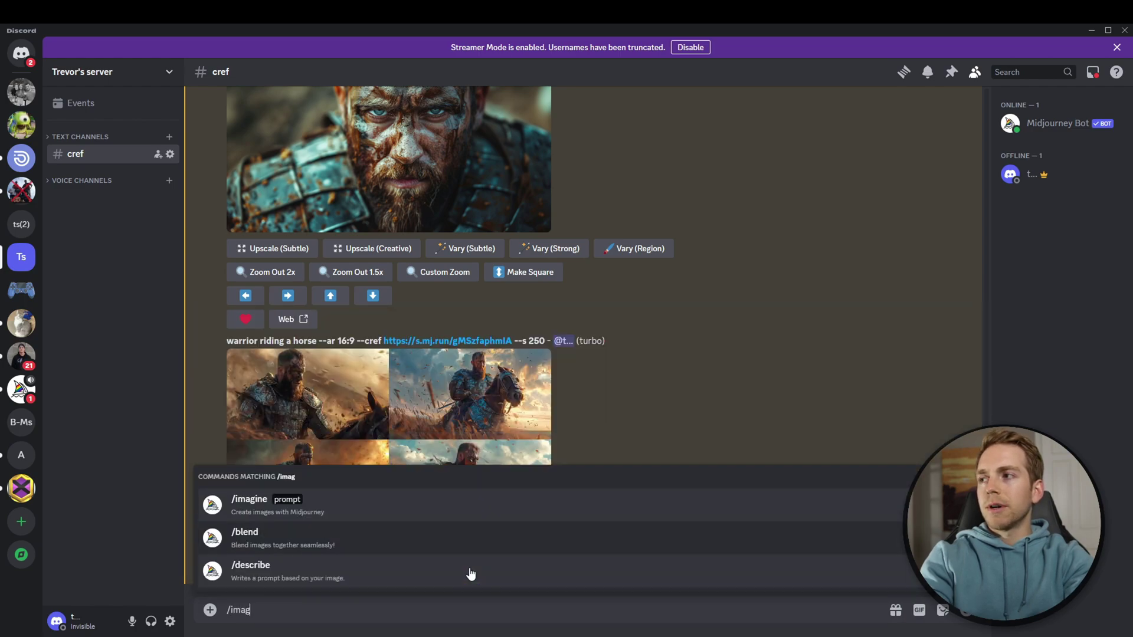
key("Tab")
type("warr")
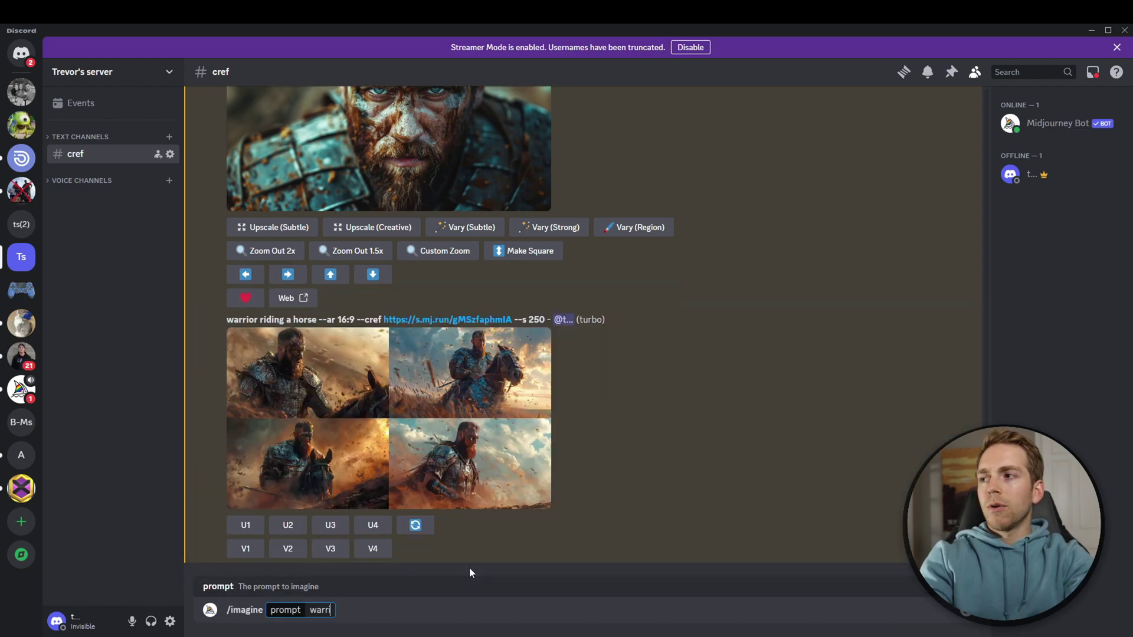
type("ior medi")
type("tating b")
type("efore bat")
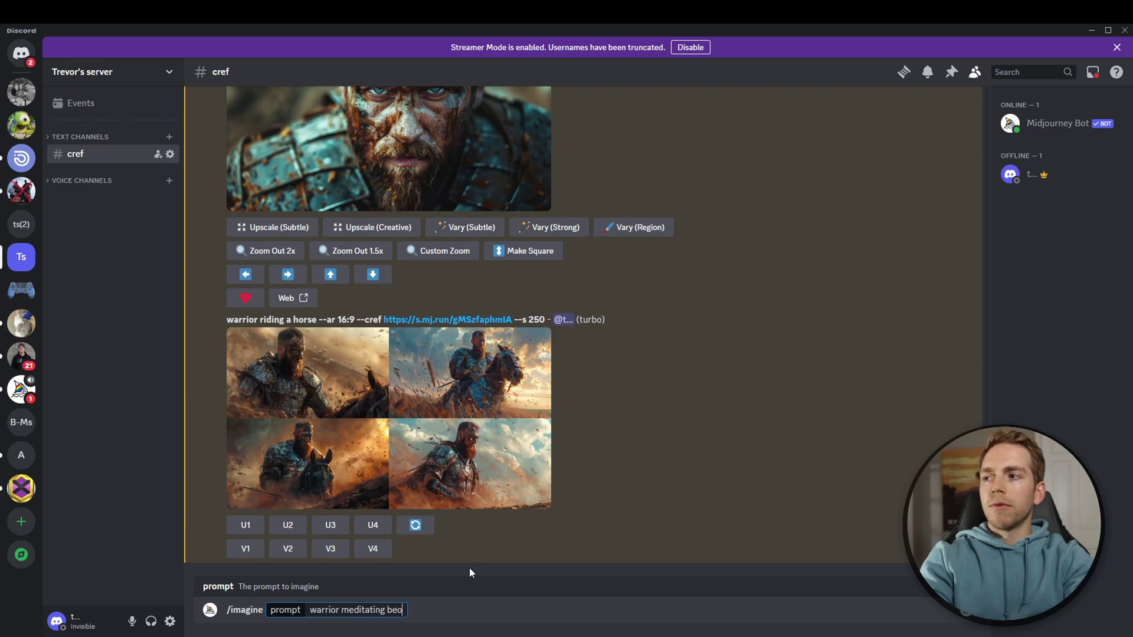
type("tle --ar 16:9 --cref")
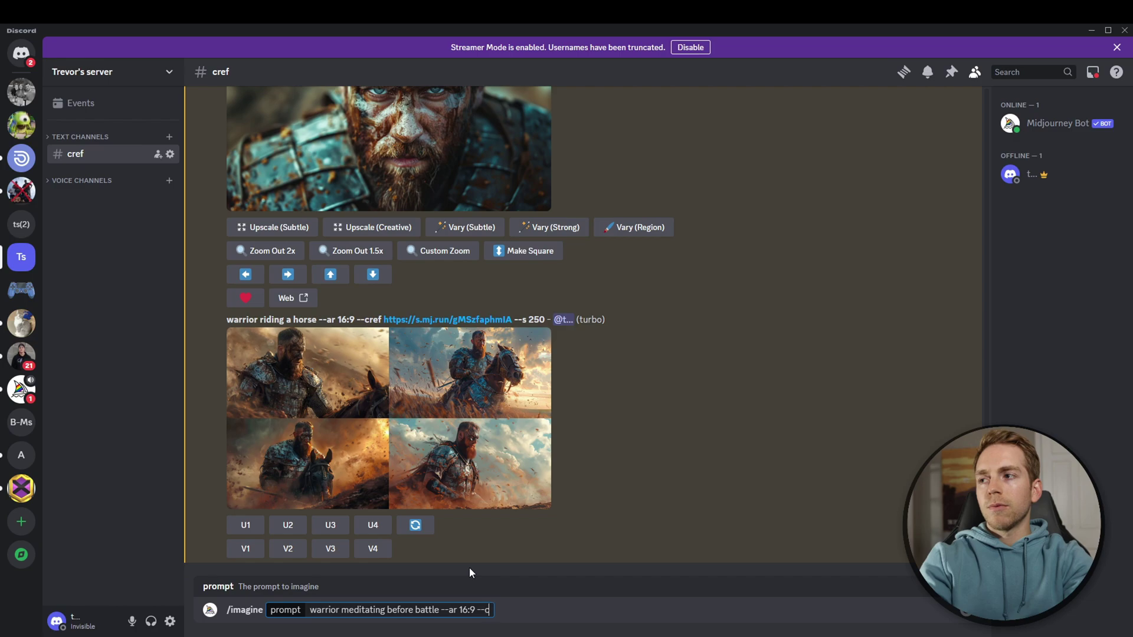
key("ctrl+v")
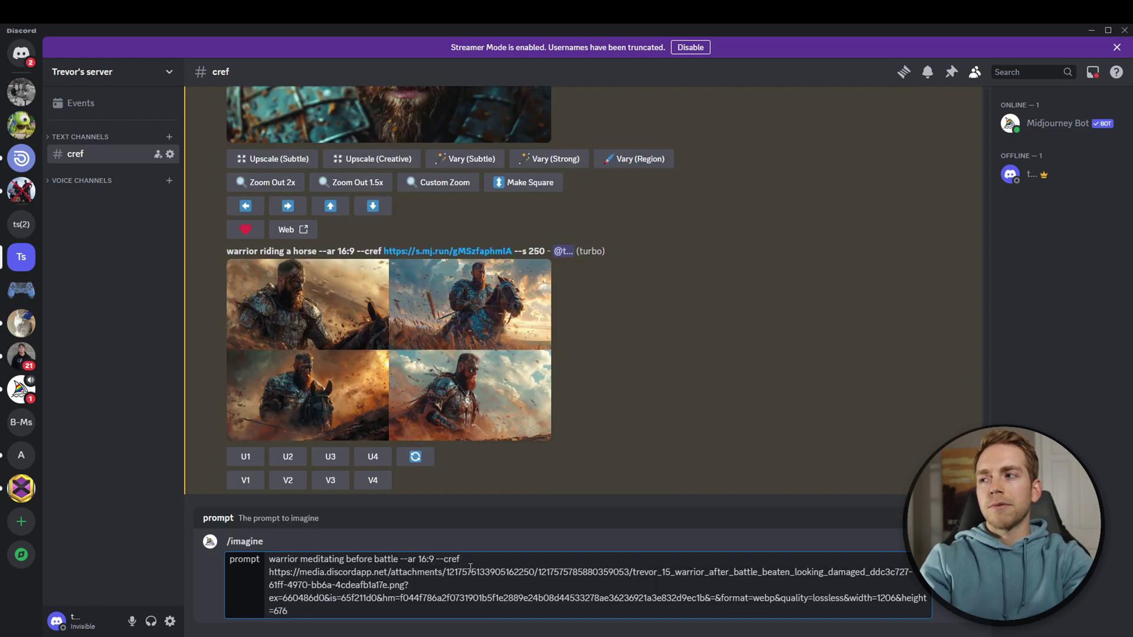
key("Return")
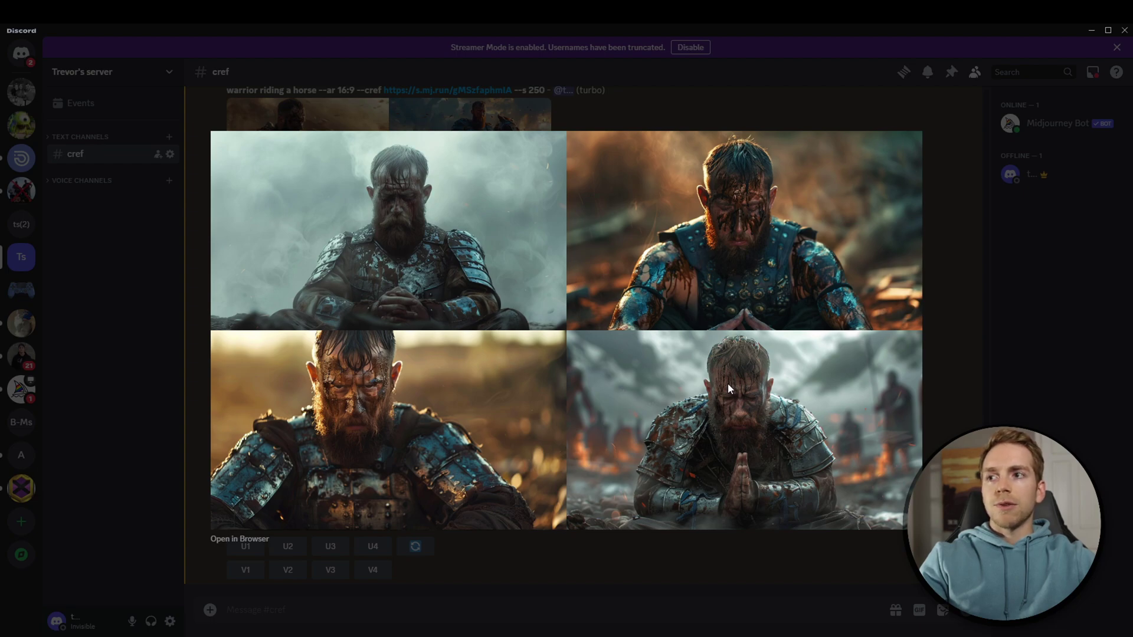
- Inspect the meditating warrior grid at full size to check the character's face and armor
left_click(974, 374)
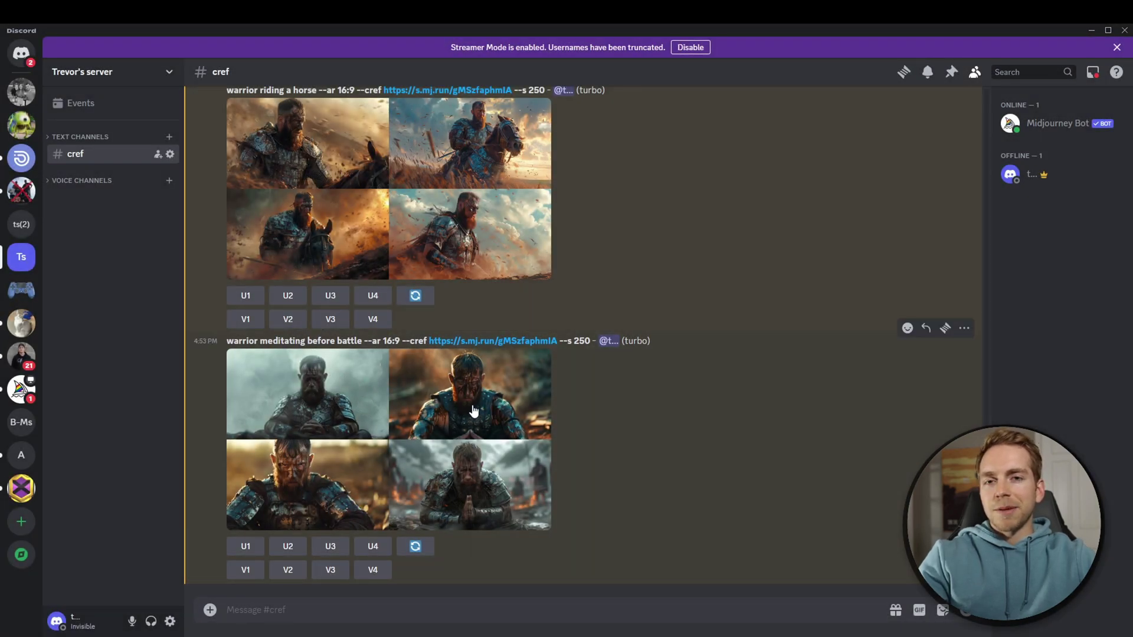
left_click(500, 429)
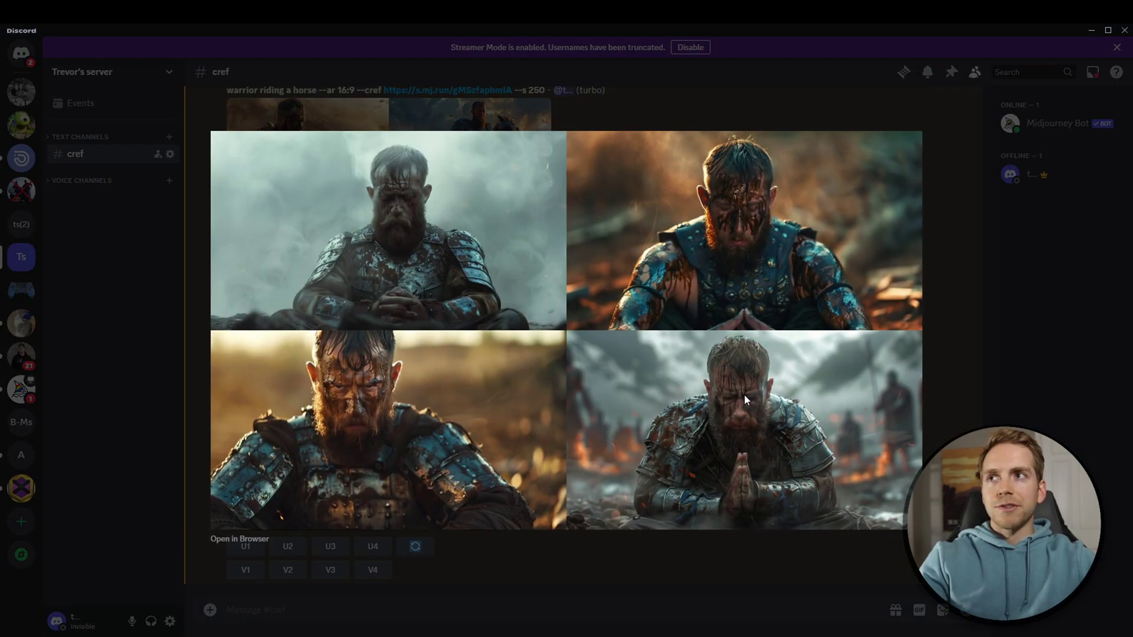
key("Escape")
- Submit the /imagine prompt "warrior meditating before battle --ar 16:9 --cref" with the warrior image link and --cw 0, copying the full prompt before sending
left_click(356, 605)
type("/")
key("Return")
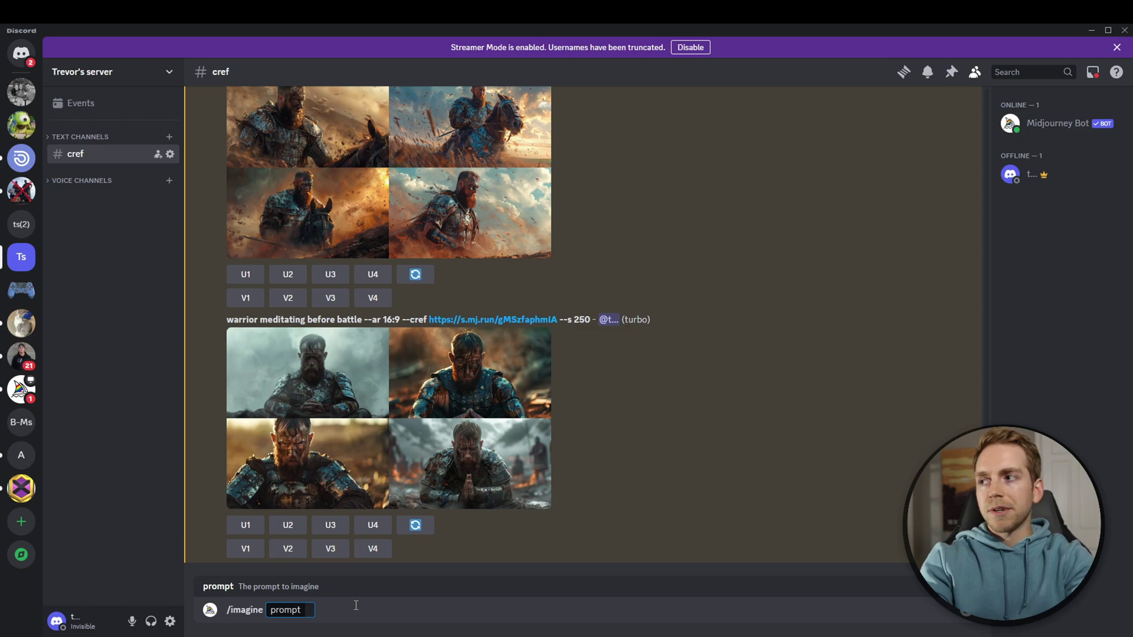
type("warrior")
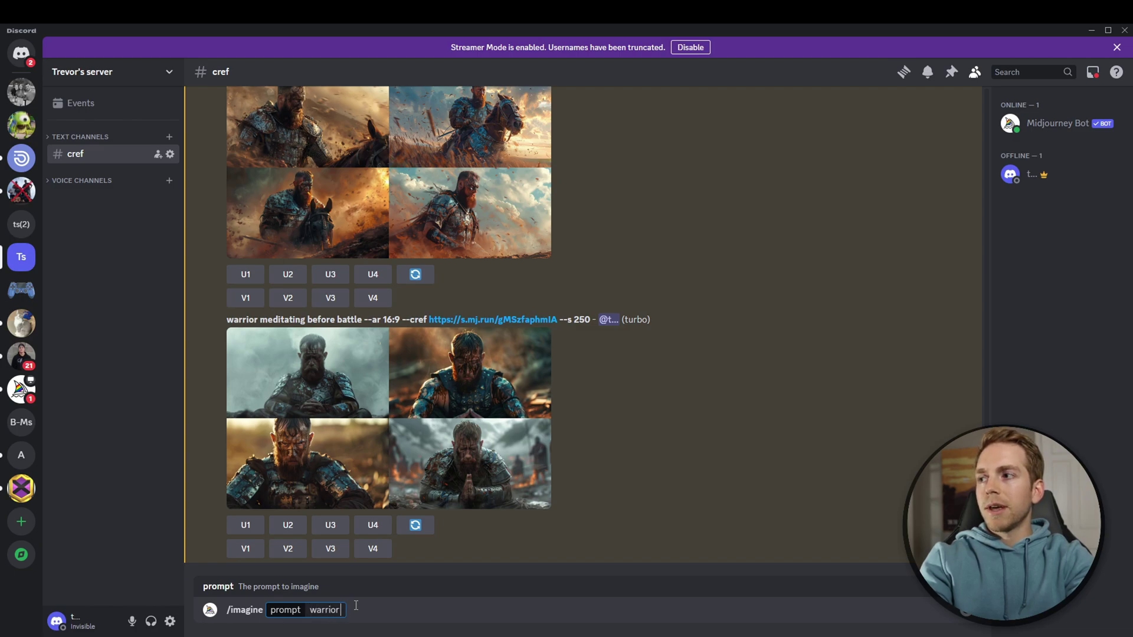
type(" meditating before battle --ar 16:9 --cref")
key("ctrl+v")
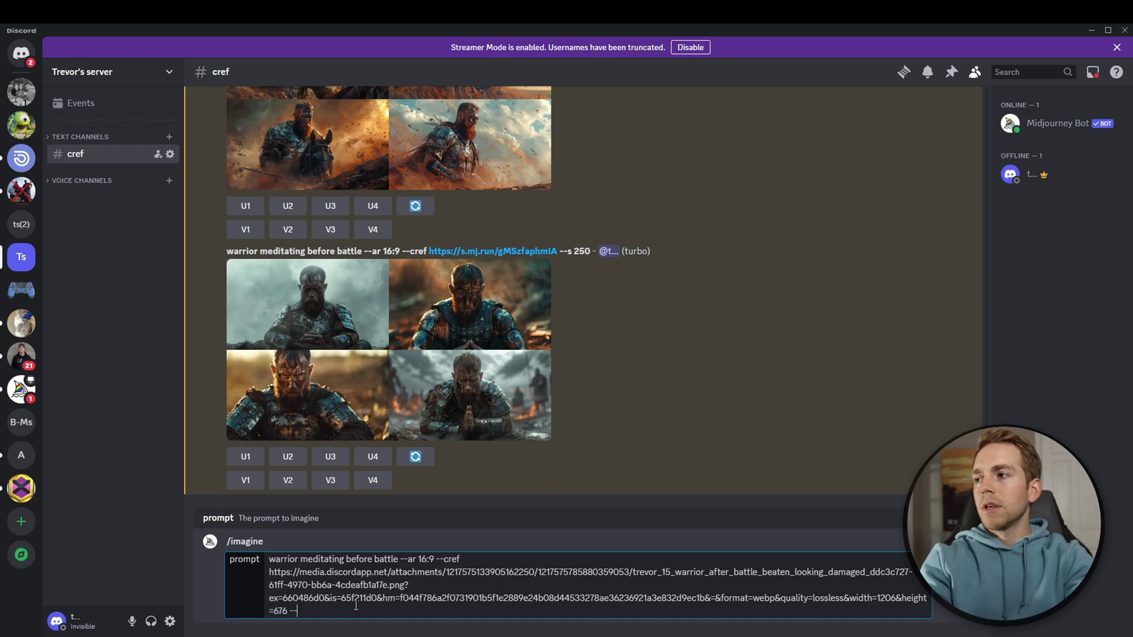
type("cw")
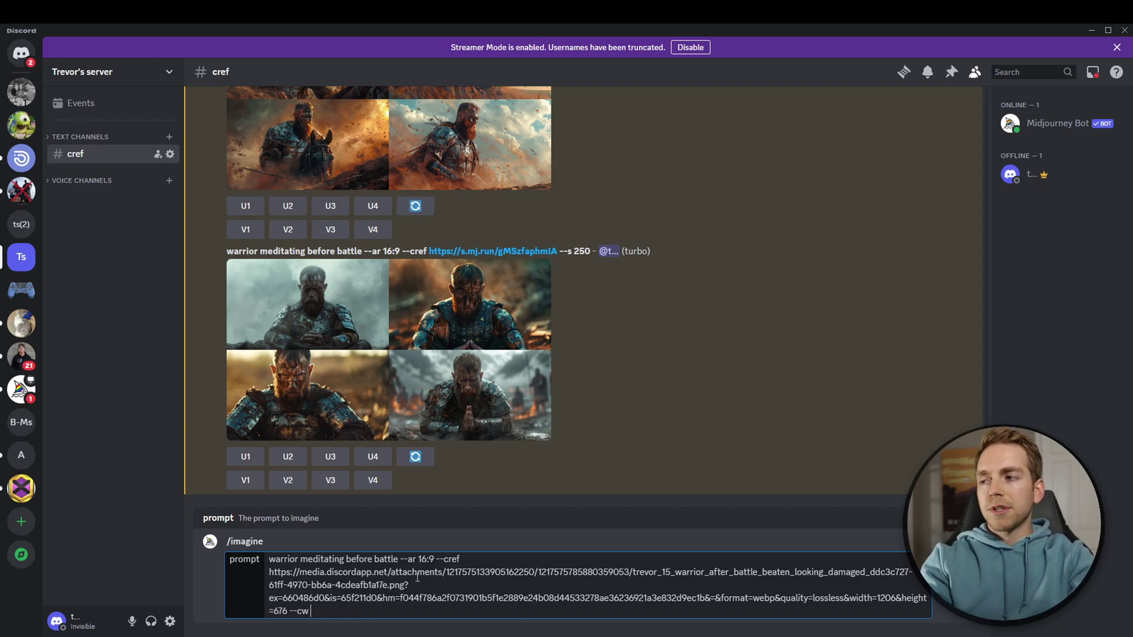
type("0")
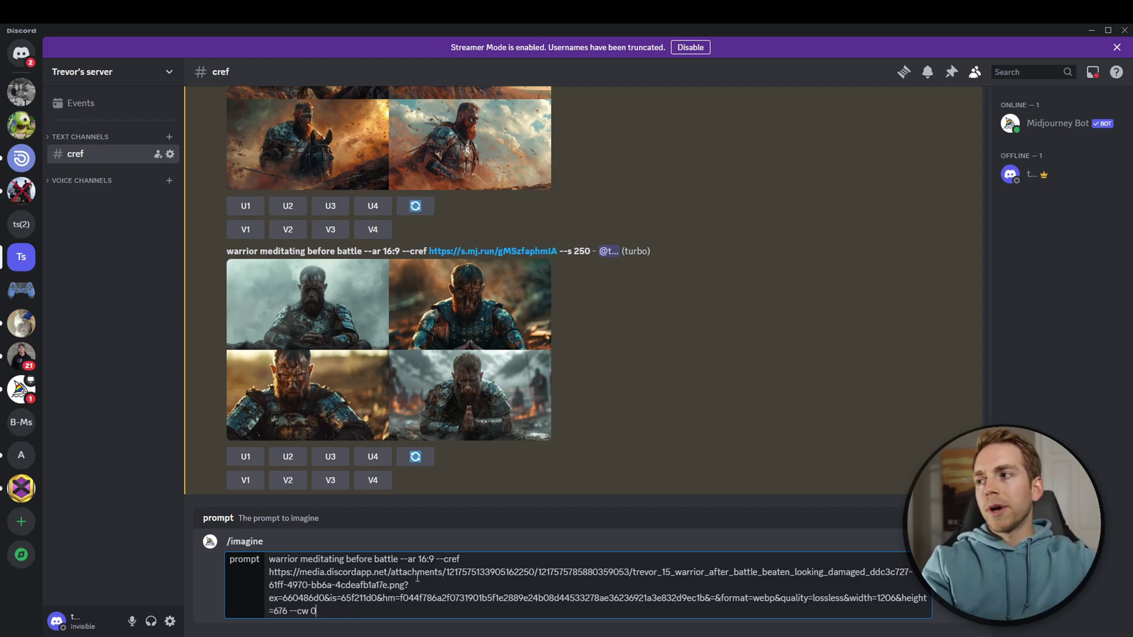
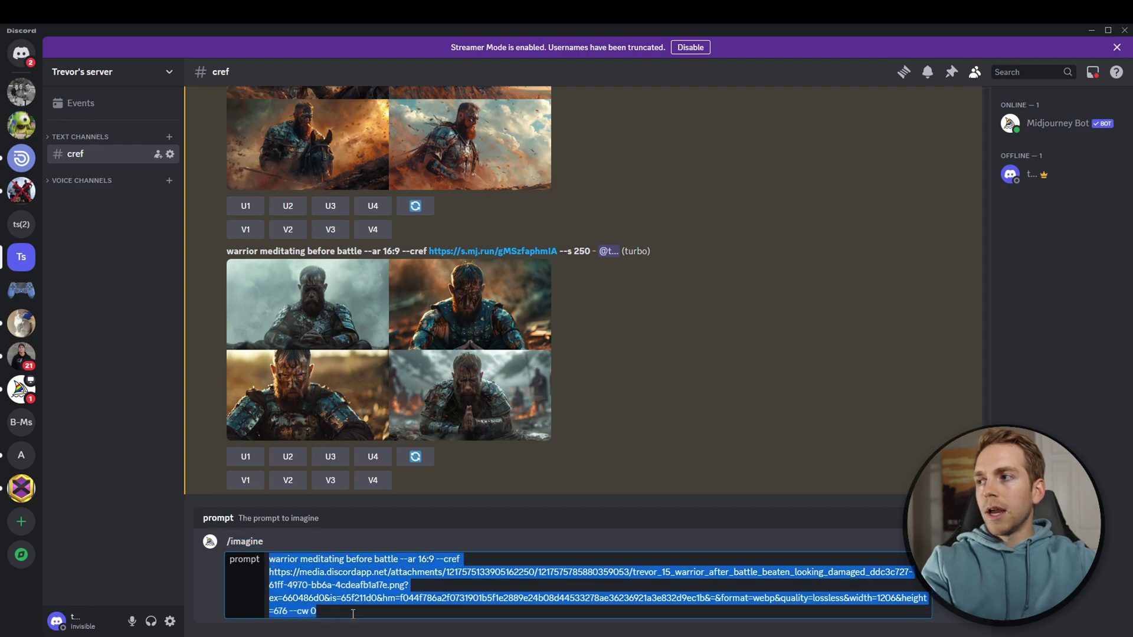
key("Return")
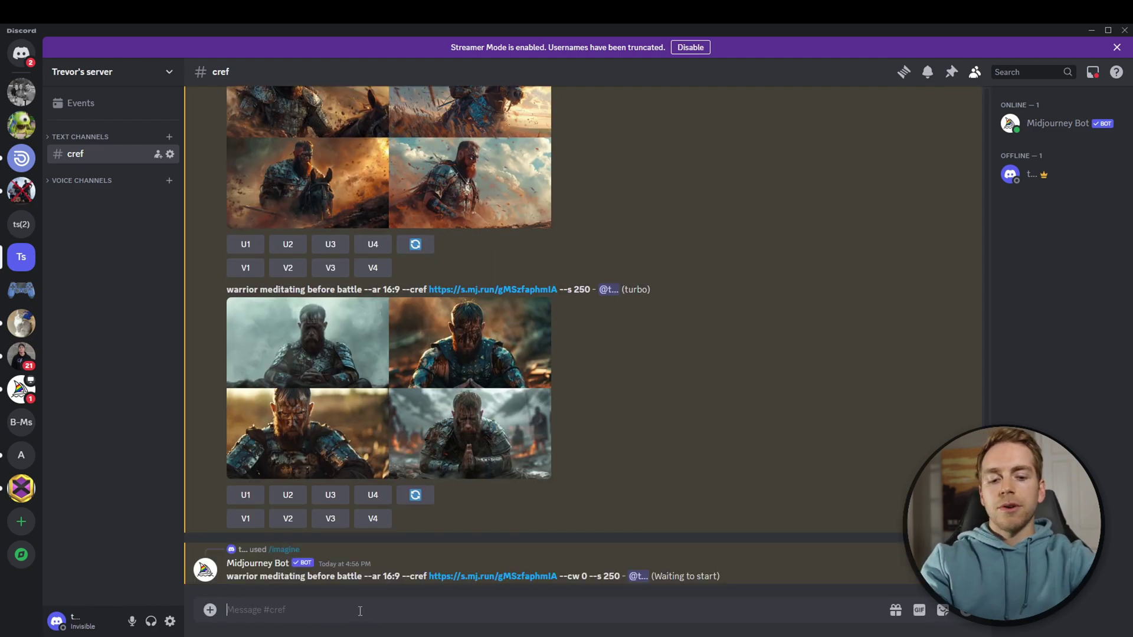
- Submit the copied meditating warrior prompt again through /imagine with the character weight changed to --cw 33
type("/i")
key("Tab")
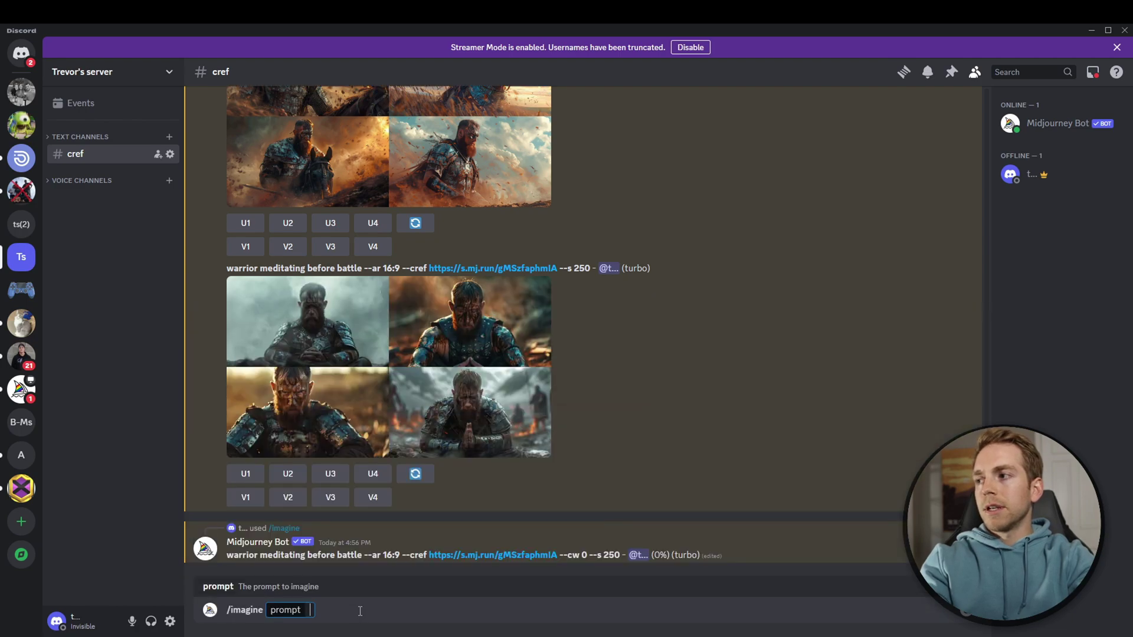
key("ctrl+v")
key("BackSpace")
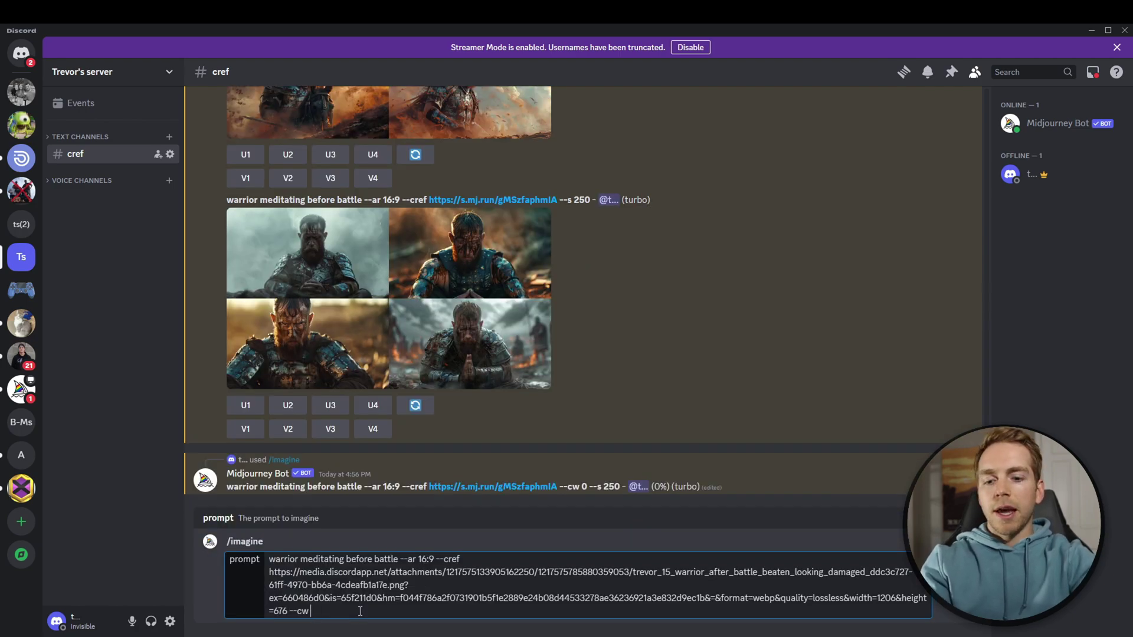
type("10")
key("Return")
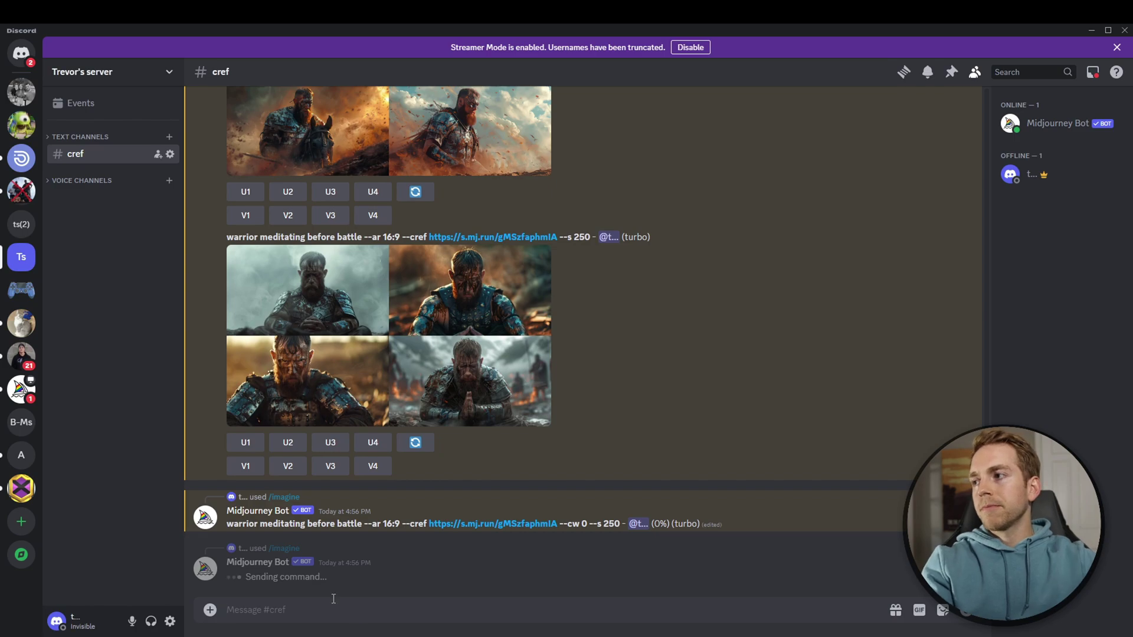
- Submit the copied meditating warrior prompt once more through /imagine with the character weight set to --cw 66
type("/im")
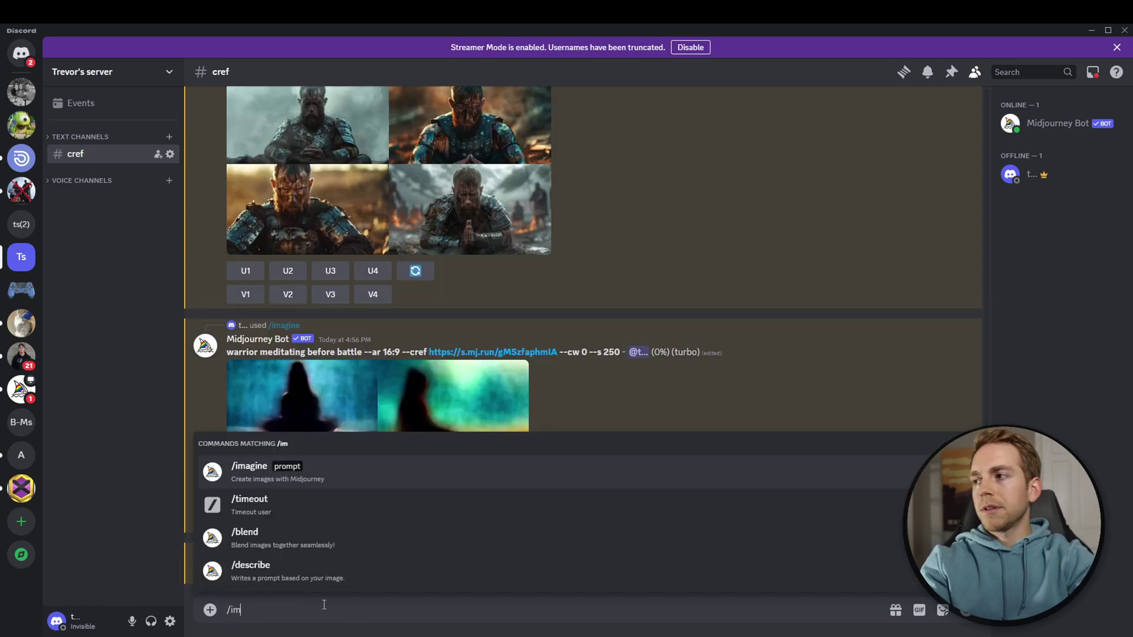
key("Tab")
key("ctrl+v")
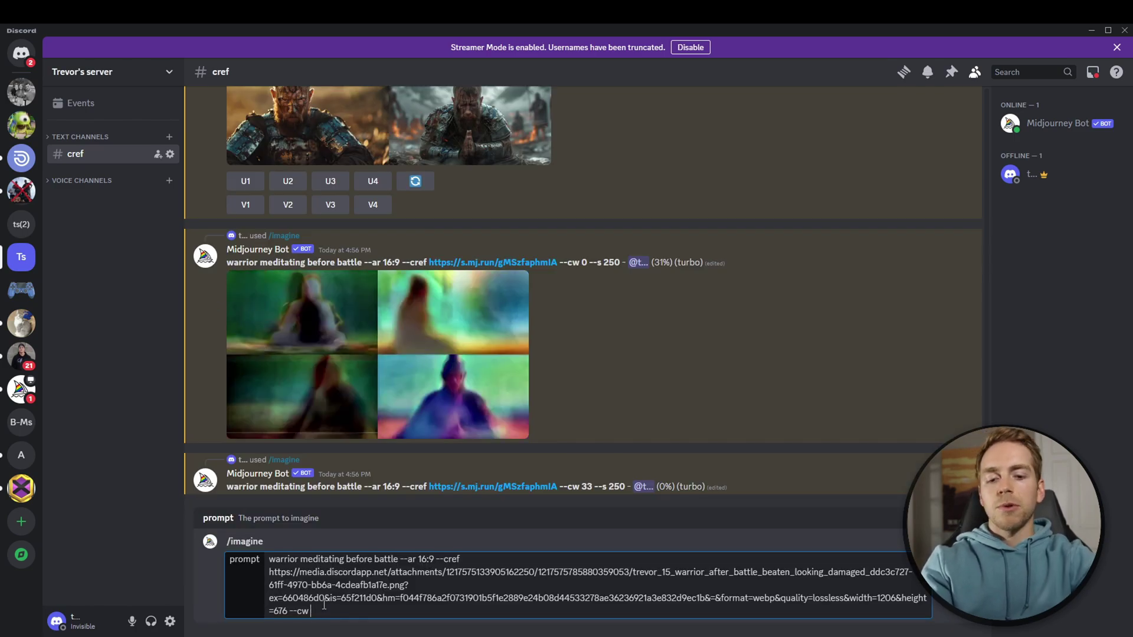
key("BackSpace")
type("66")
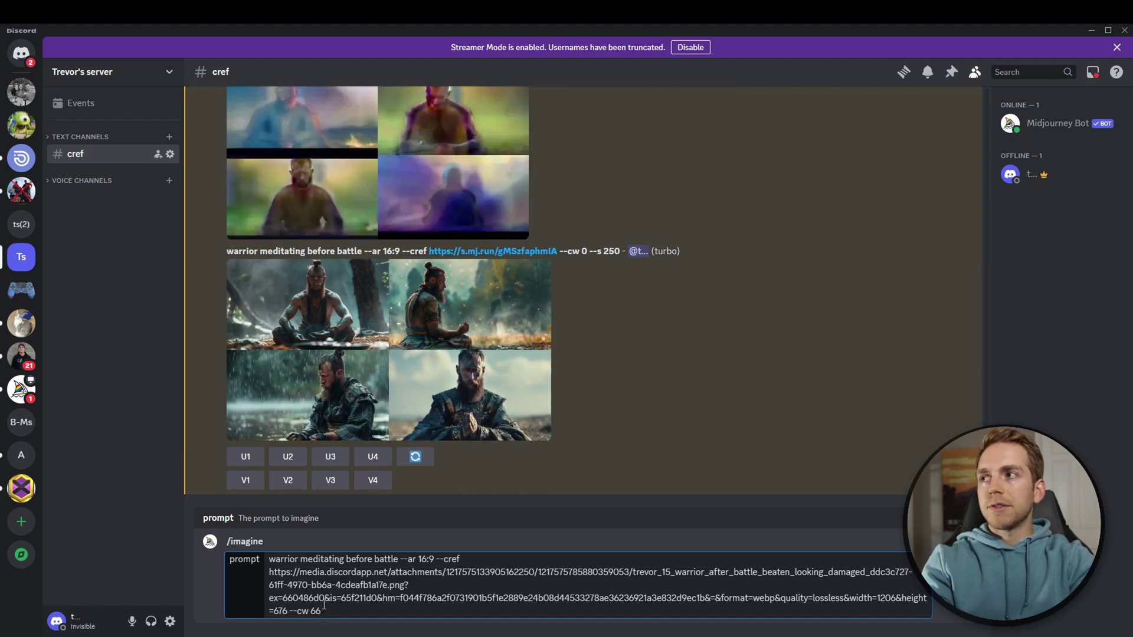
key("Return")
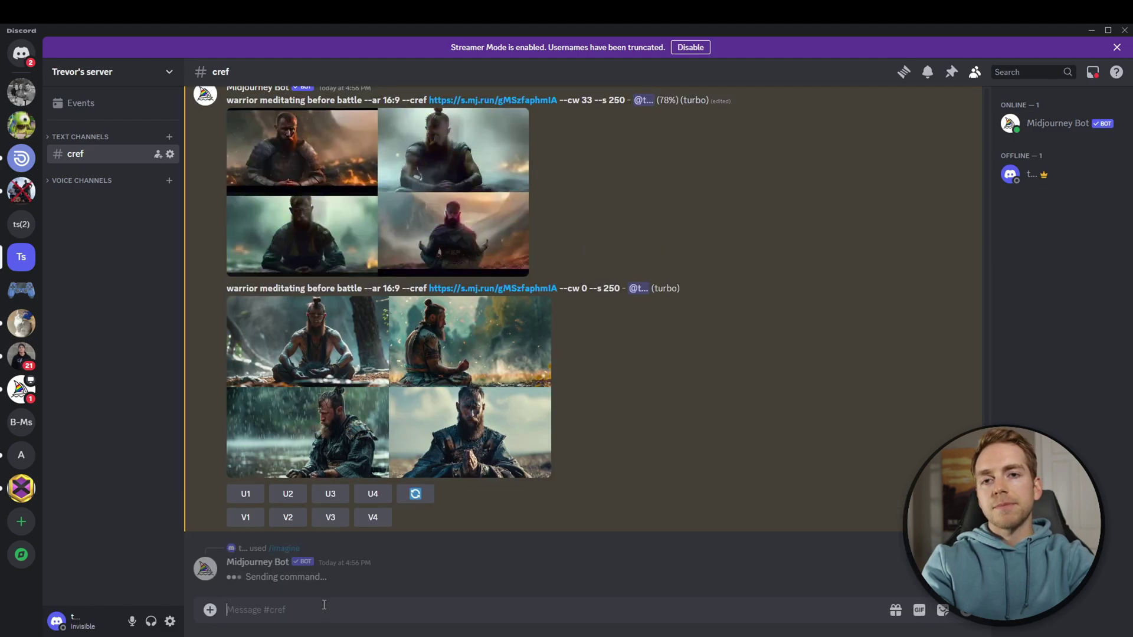
- Compare the enlarged meditating warrior grids without --cw and with --cw 0, 33 and 66 for differences in face, hair and clothing
scroll(542, 400, "up", 5)
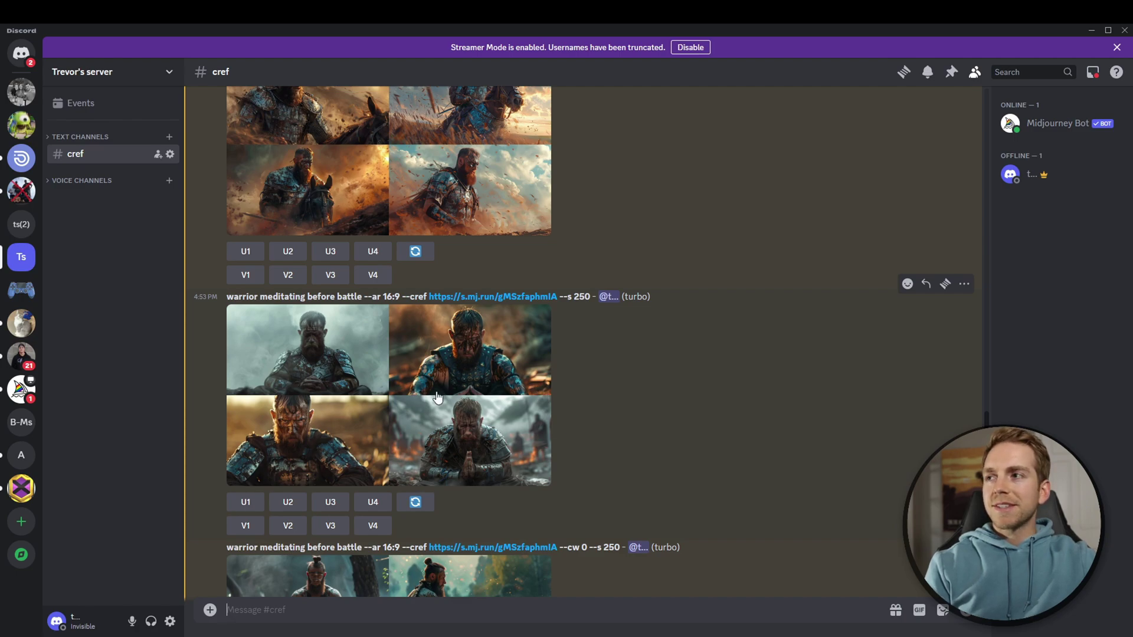
left_click(479, 382)
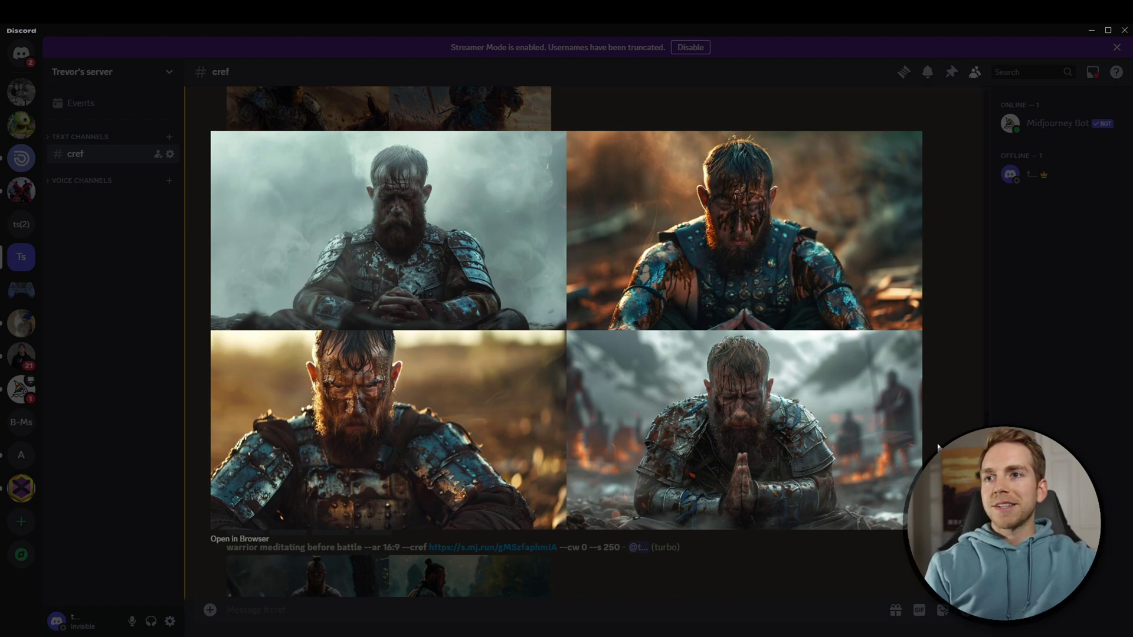
key("Escape")
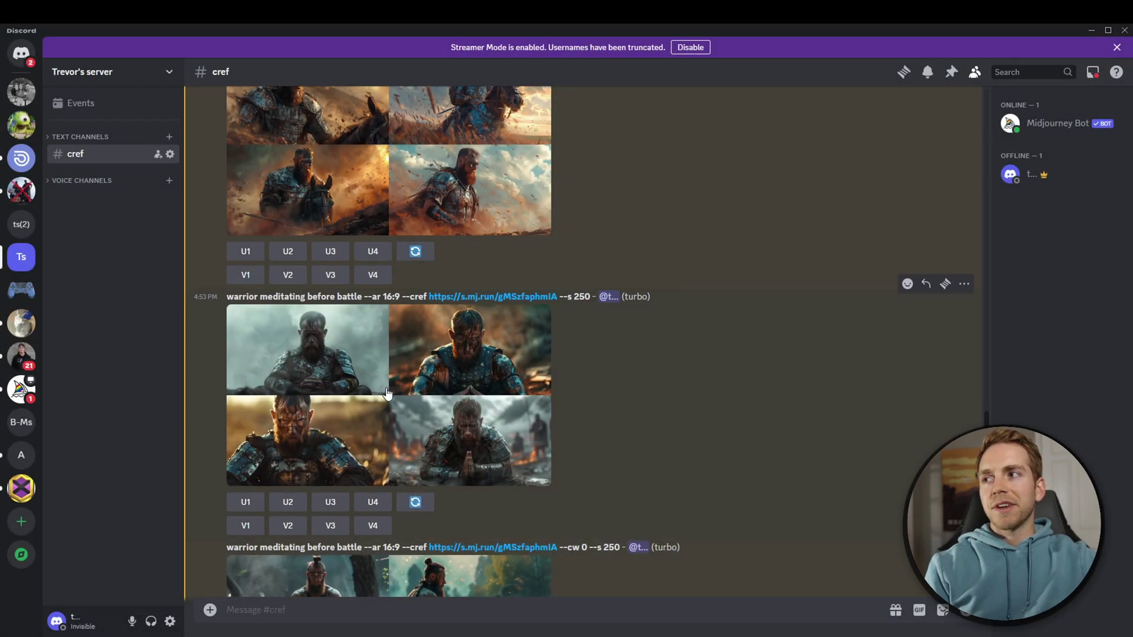
scroll(468, 417, "down", 4)
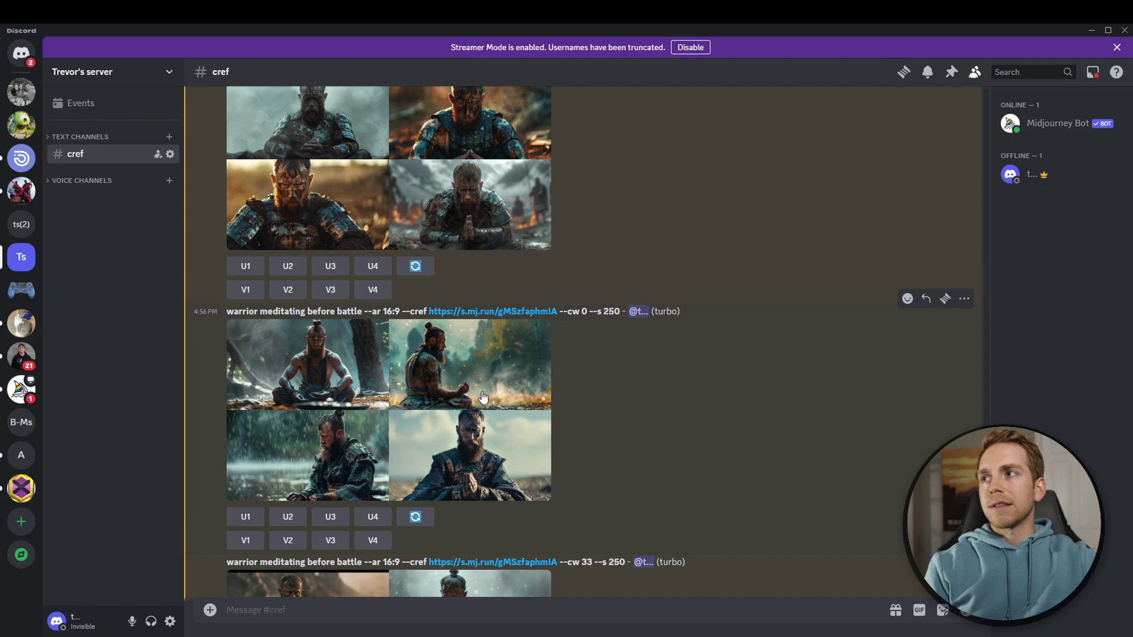
left_click(443, 397)
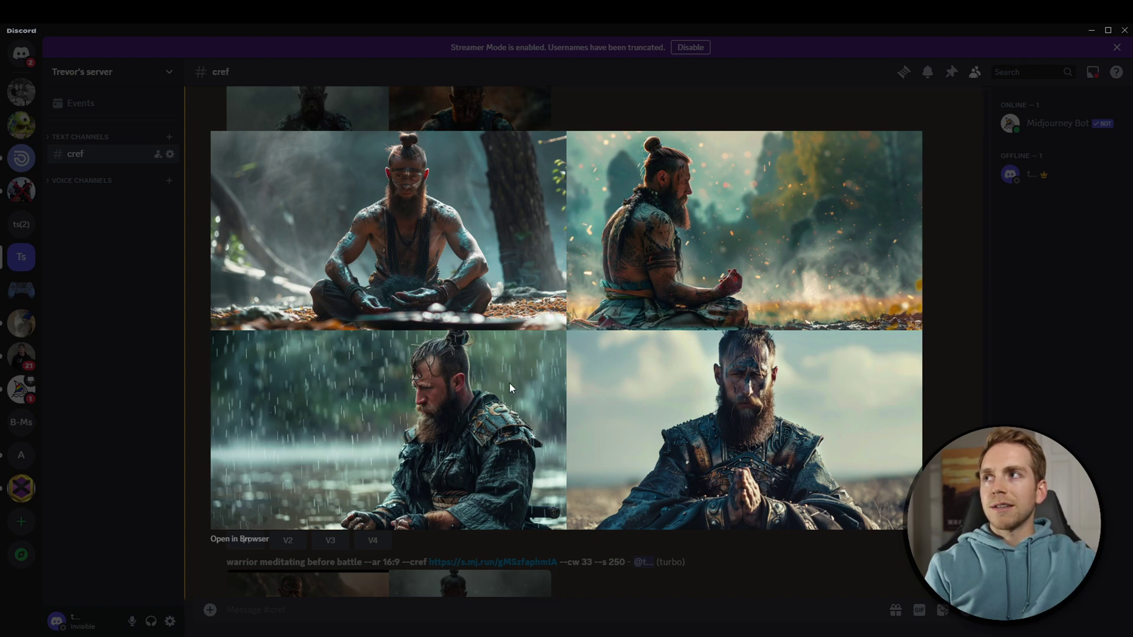
left_click(963, 377)
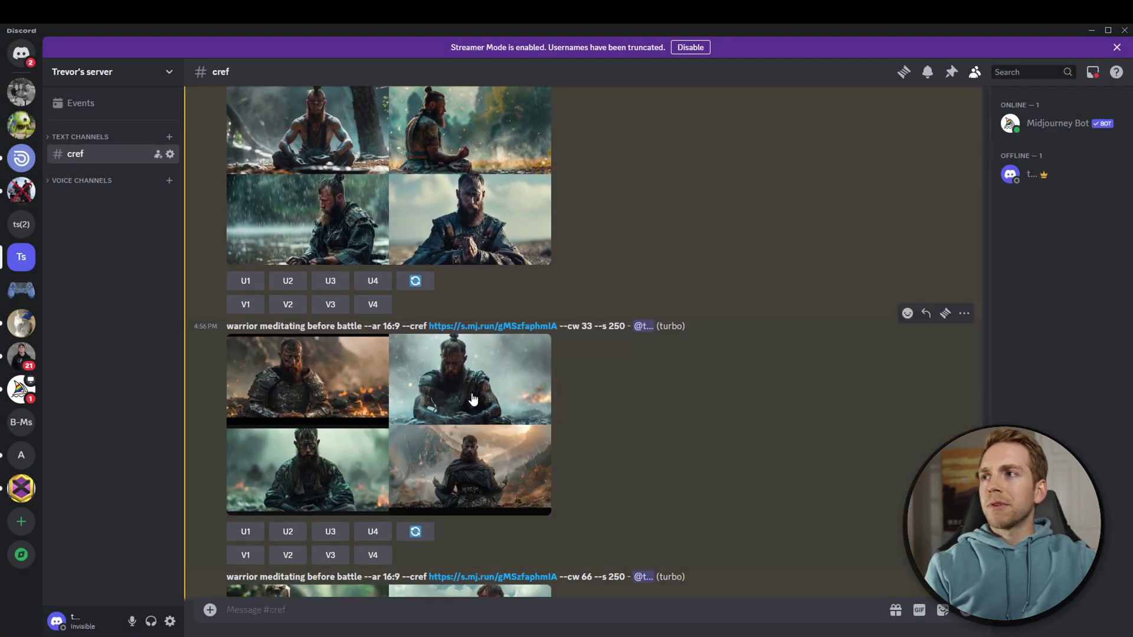
left_click(436, 405)
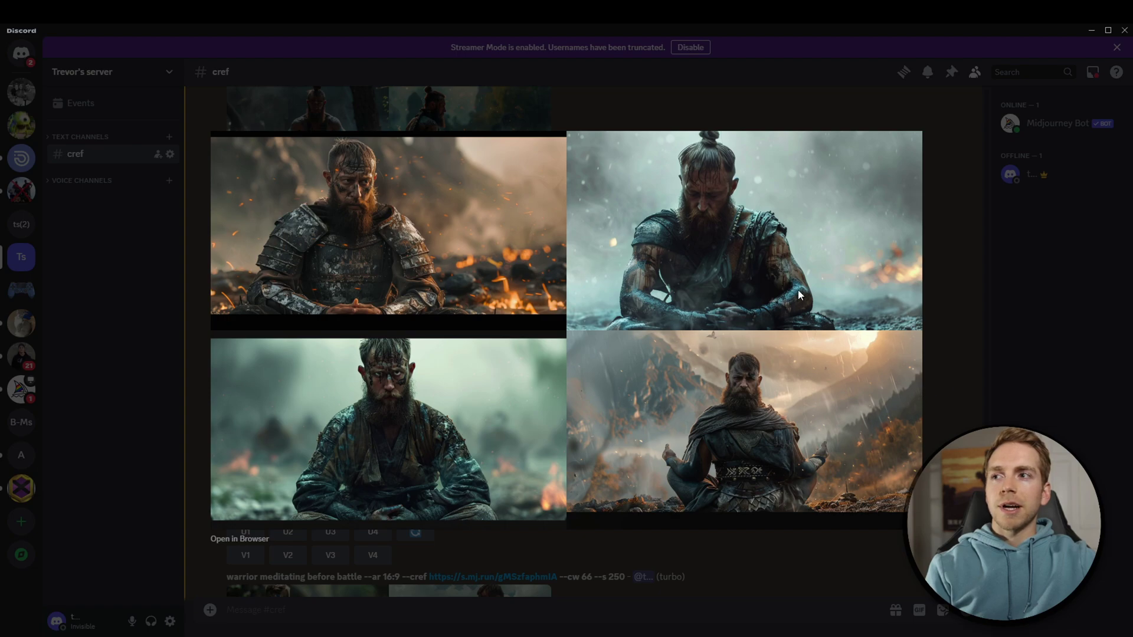
left_click(954, 381)
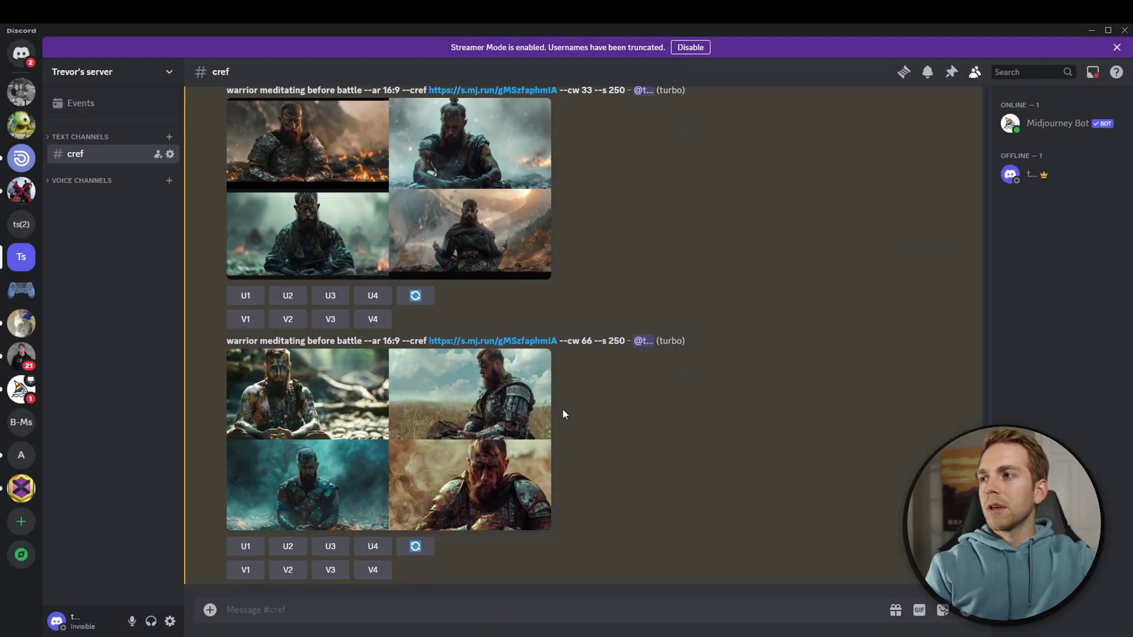
left_click(493, 434)
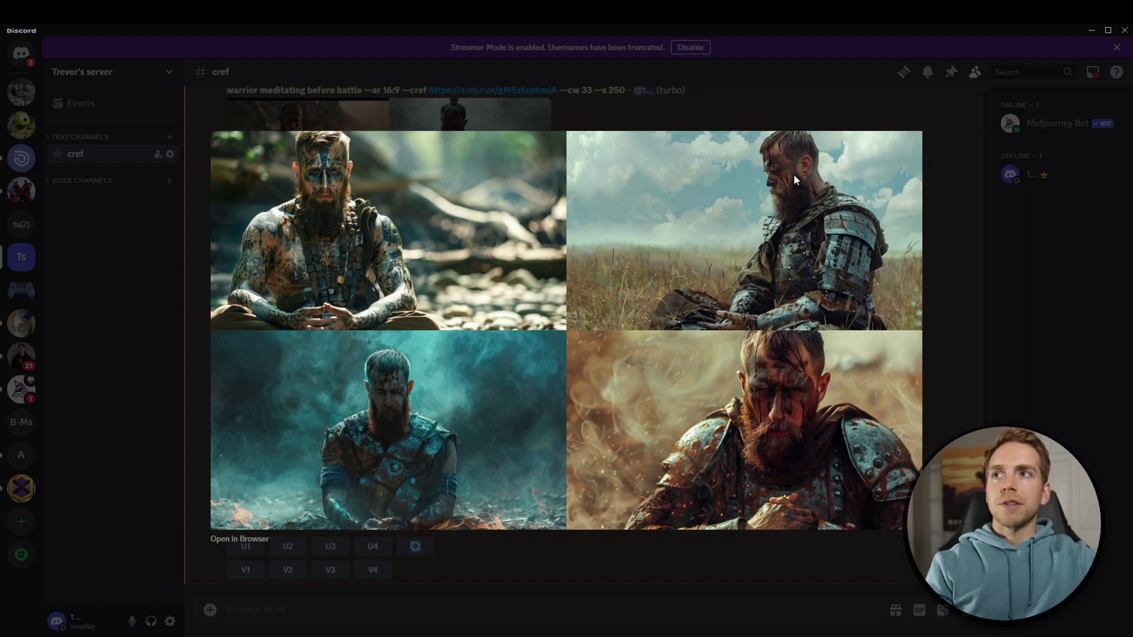
left_click(944, 334)
- Review the enlarged meditating warrior grid without --cw again and return to the upscaled reference portrait
scroll(560, 394, "up", 10)
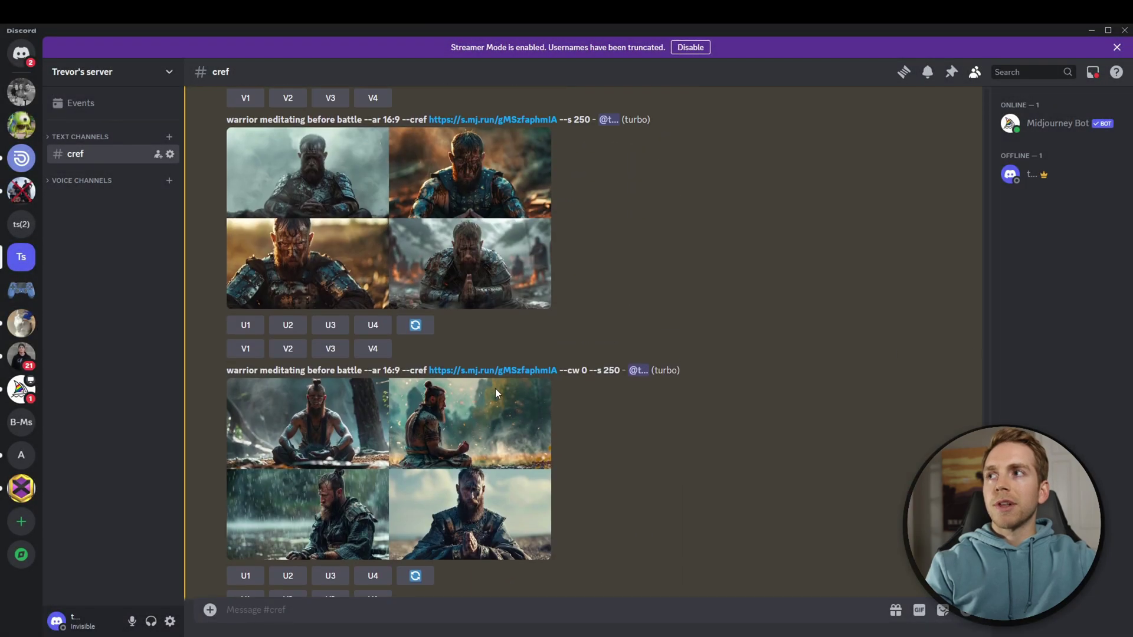
scroll(495, 388, "up", 3)
left_click(481, 319)
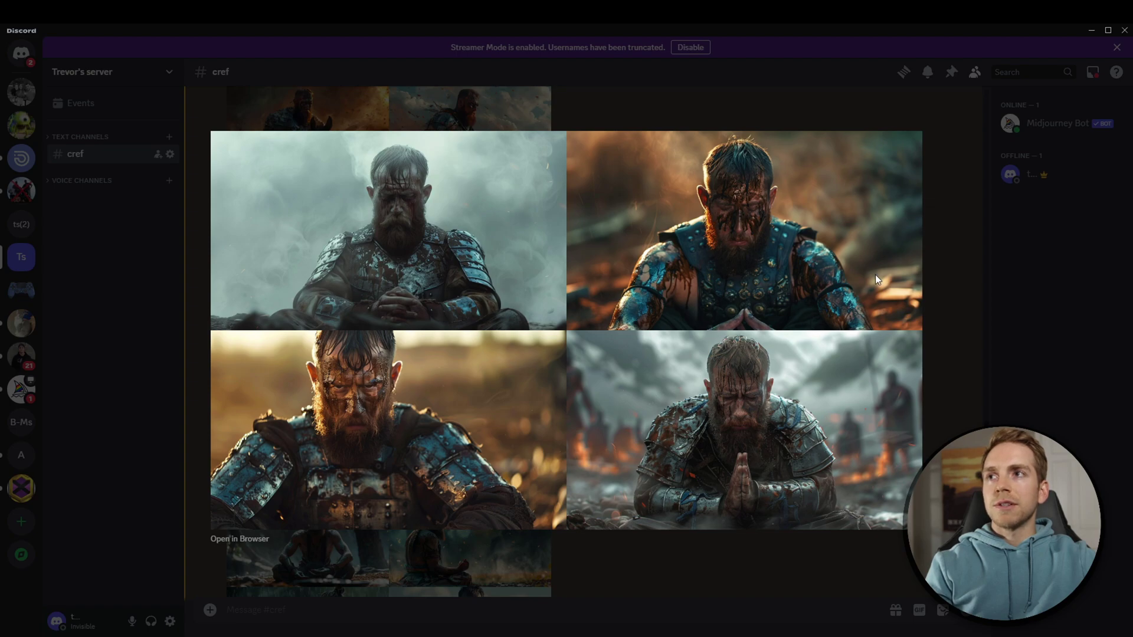
left_click(919, 319)
scroll(524, 331, "up", 10)
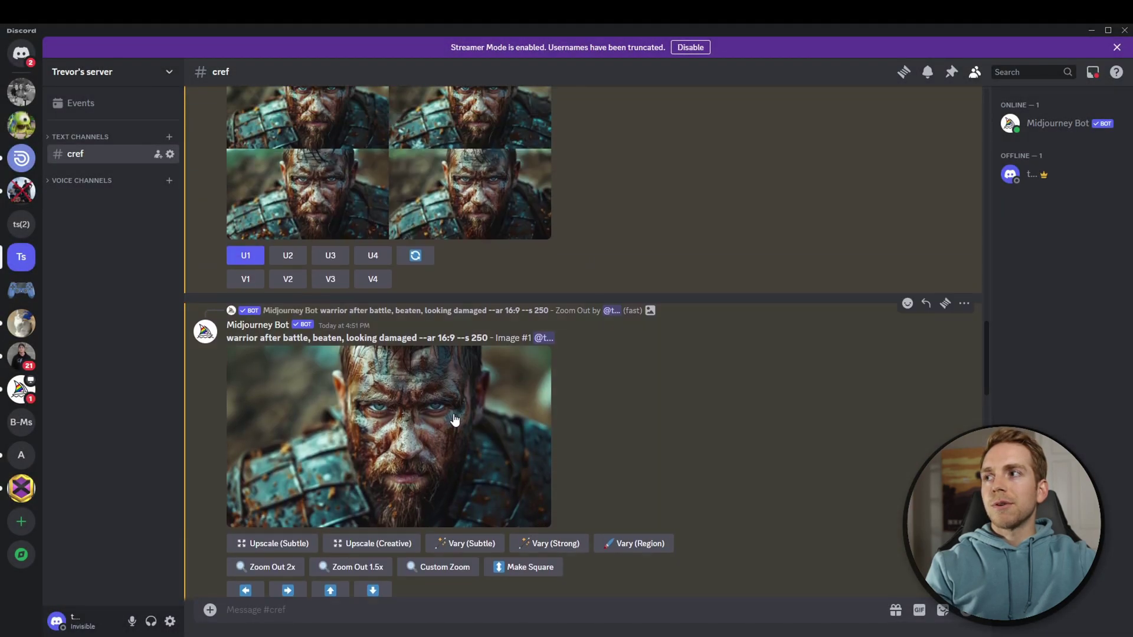
- Copy the image link of the uploaded photo of the man standing by the waterfall
scroll(531, 448, "down", 10)
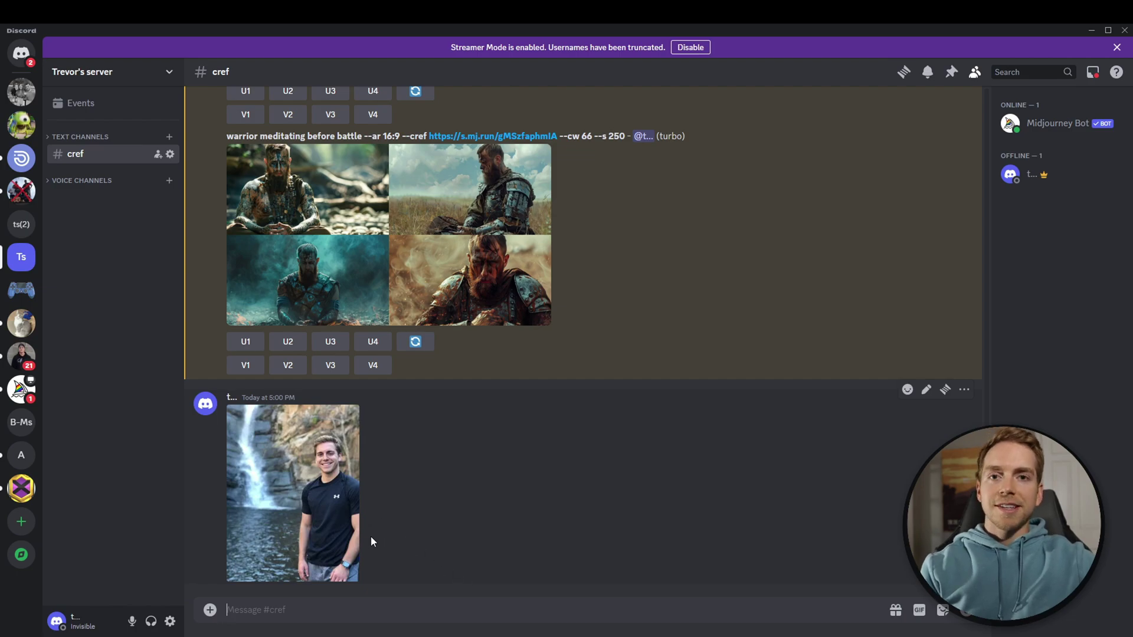
left_click(295, 480)
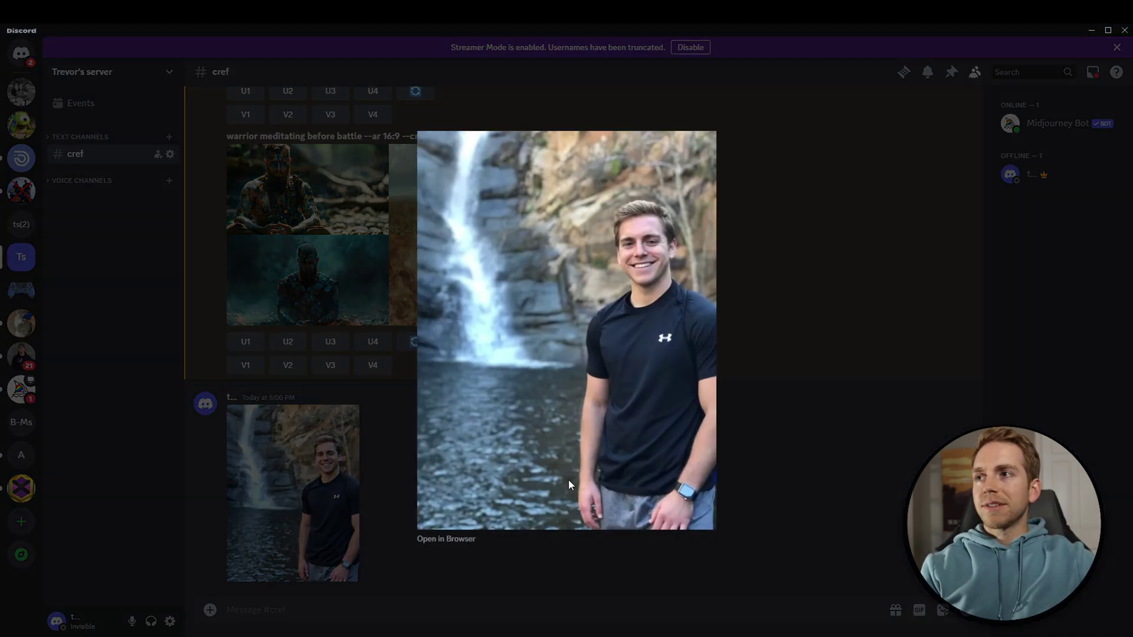
right_click(583, 415)
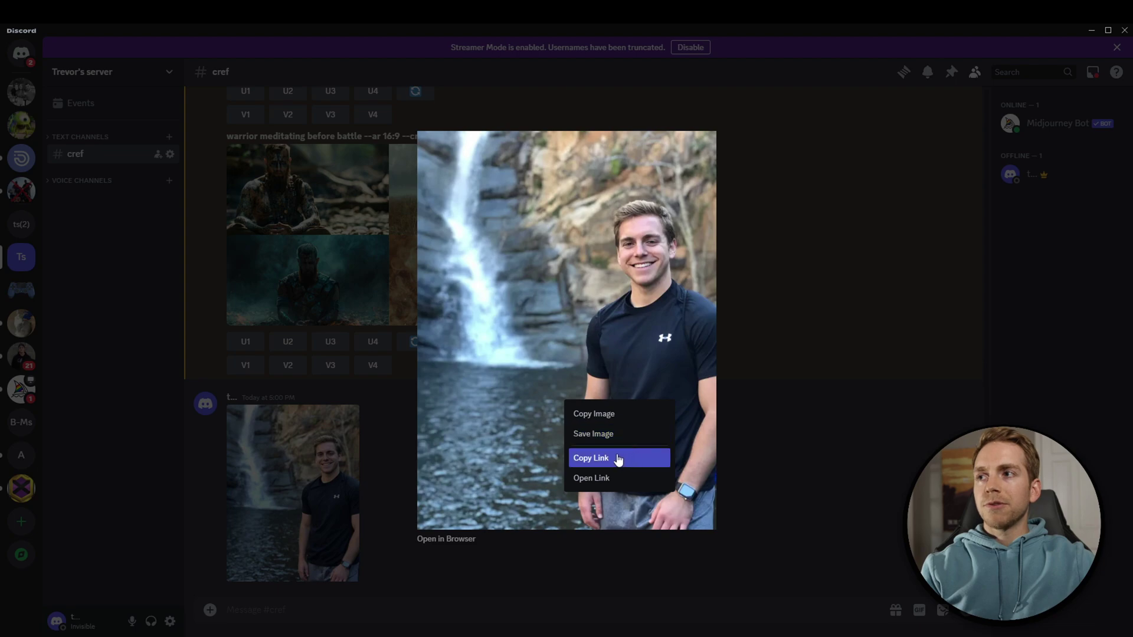
left_click(653, 457)
left_click(304, 624)
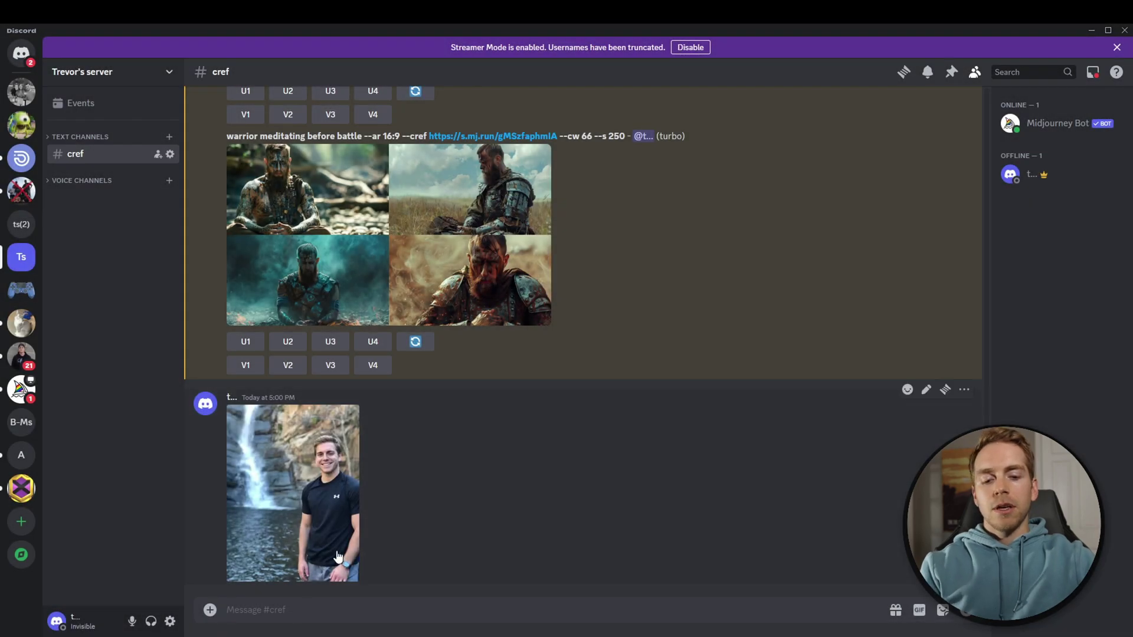
- Write an /imagine prompt reading "man falling from airplane in parachute smiling --ar 16:9"
type("/imag")
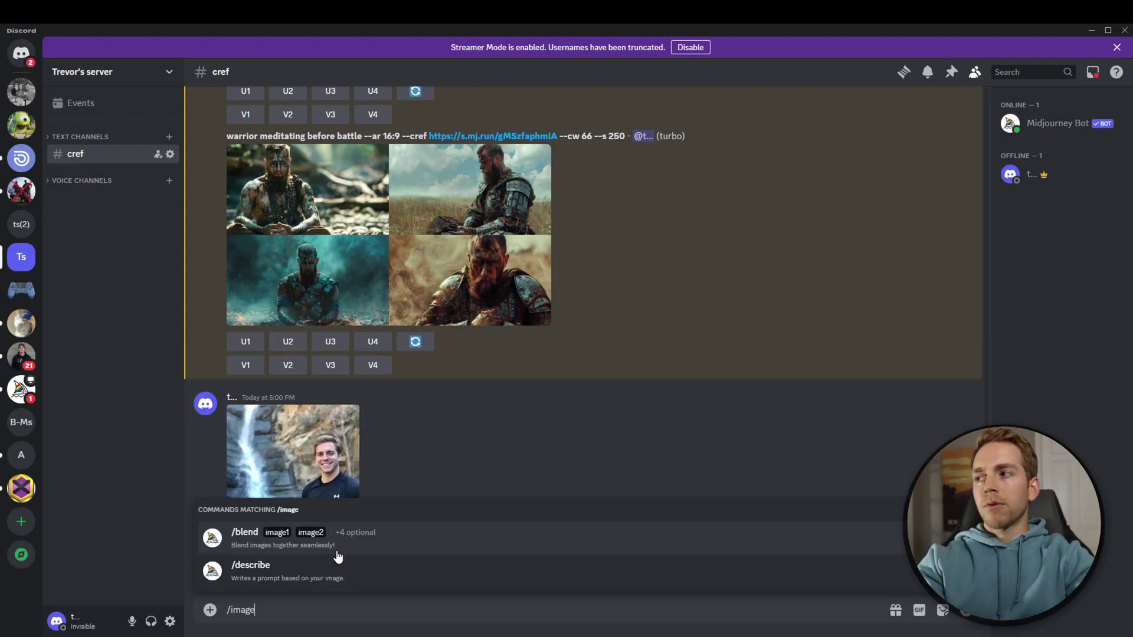
key("Return")
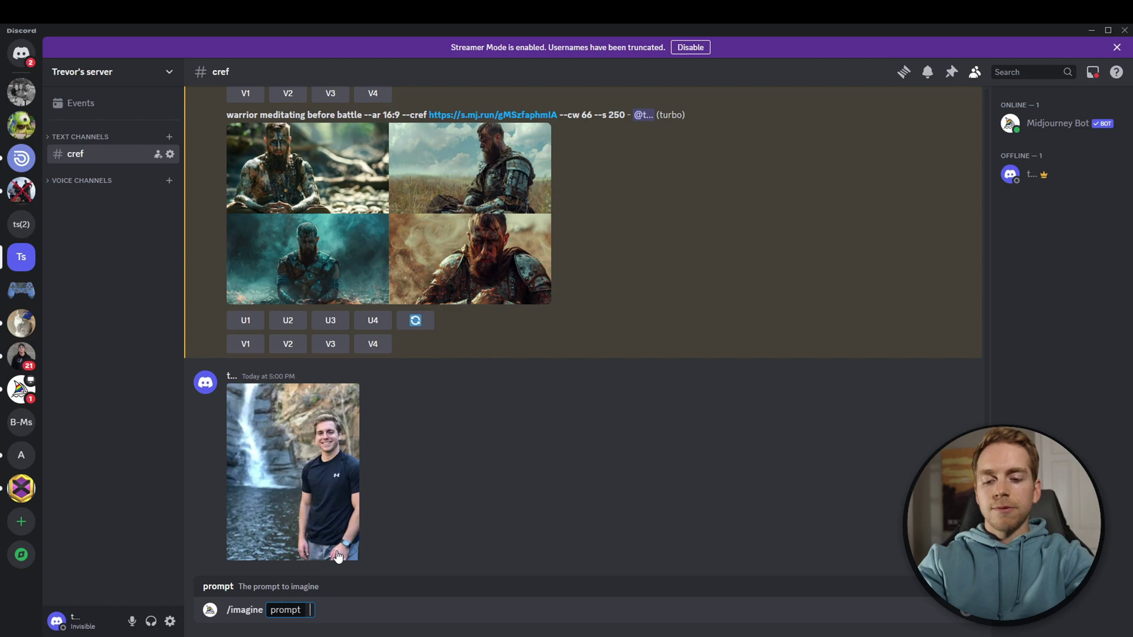
type("man falling")
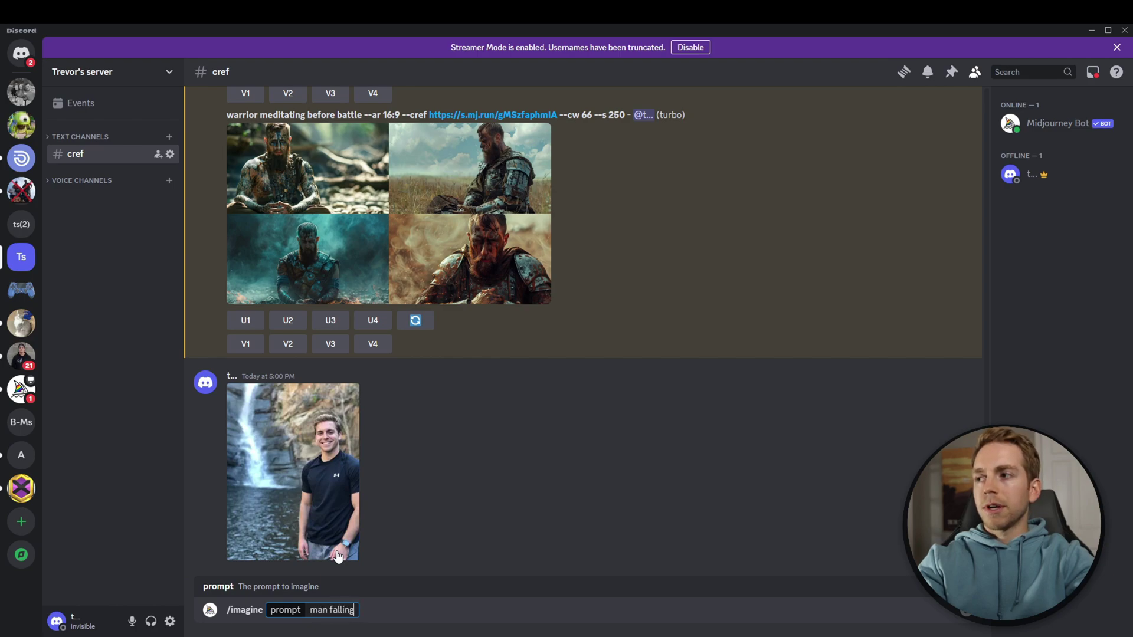
type(" from airplan")
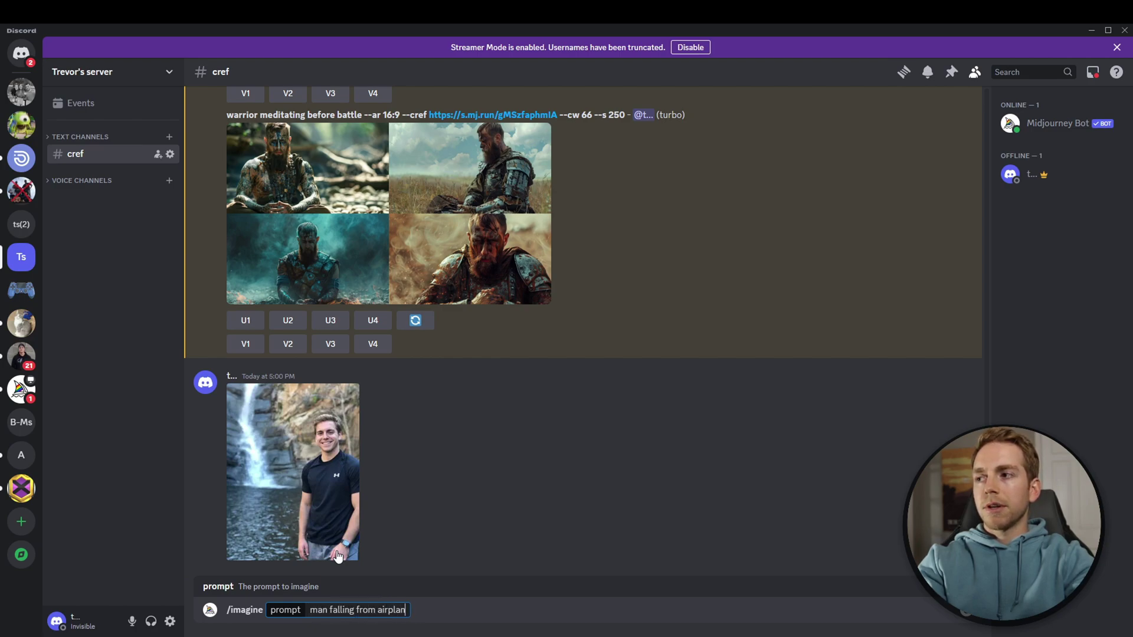
type("e in parachute msil")
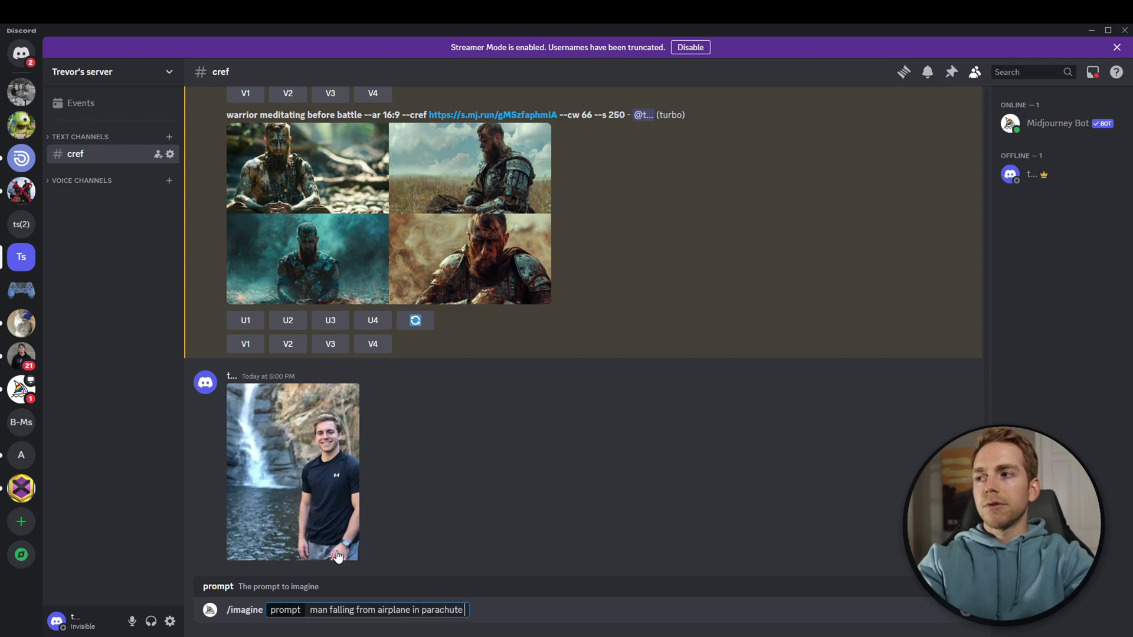
key("BackSpace")
key("BackSpace")
key("BackSpace")
key("BackSpace")
type("smiling --ar 16")
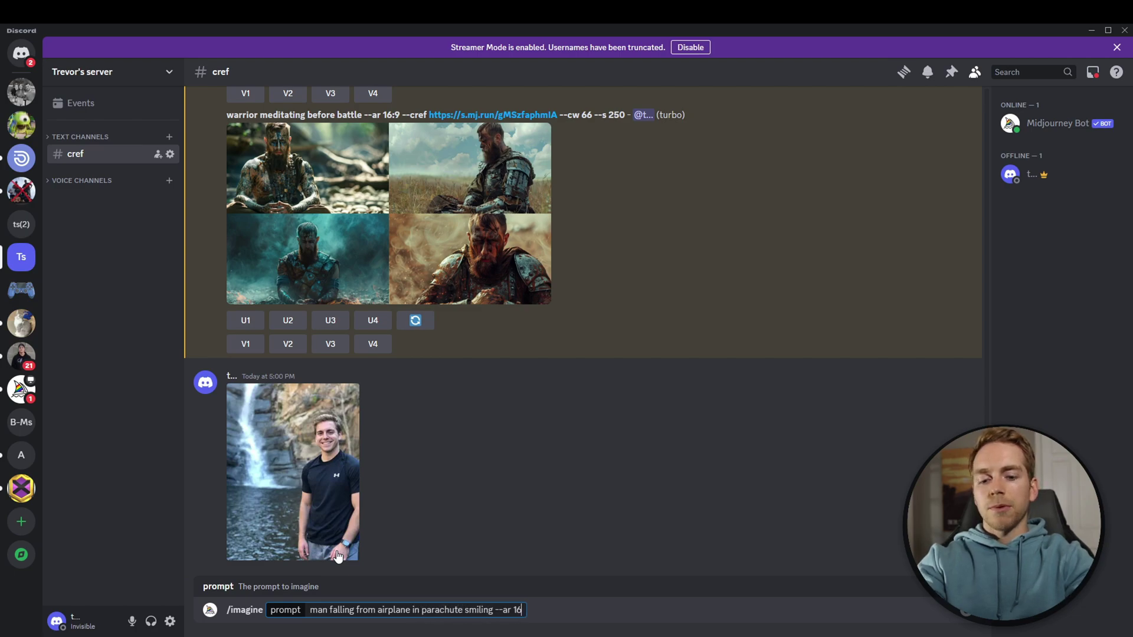
type(":9")
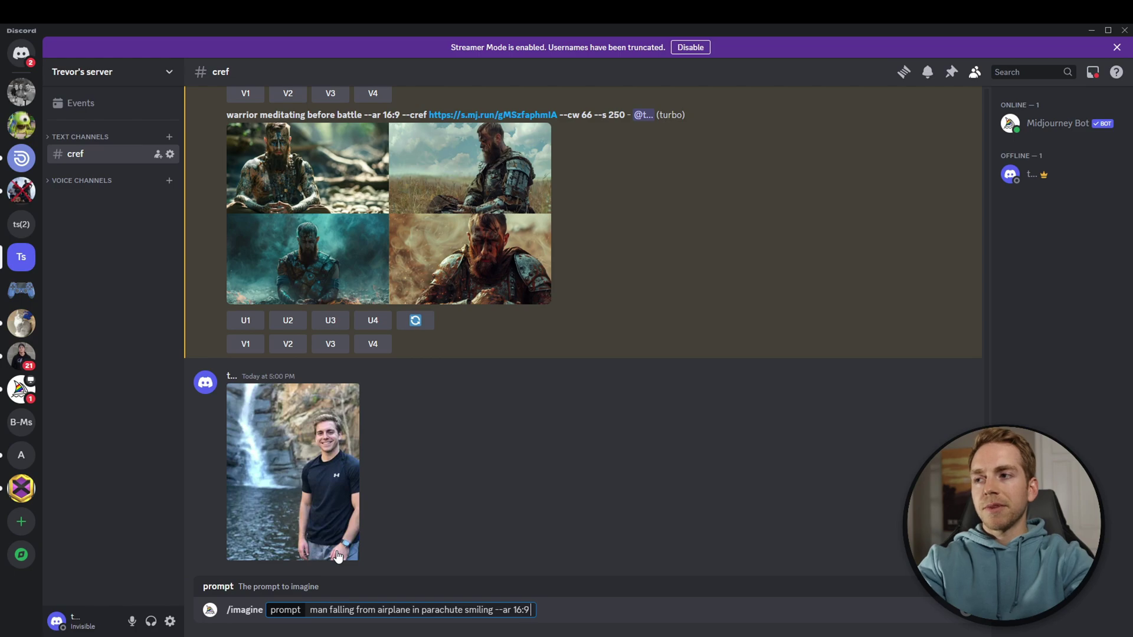
- Add --cref with the copied waterfall photo link to the prompt, submit it, and review the resulting skydiving grid enlarged
type(" --cref")
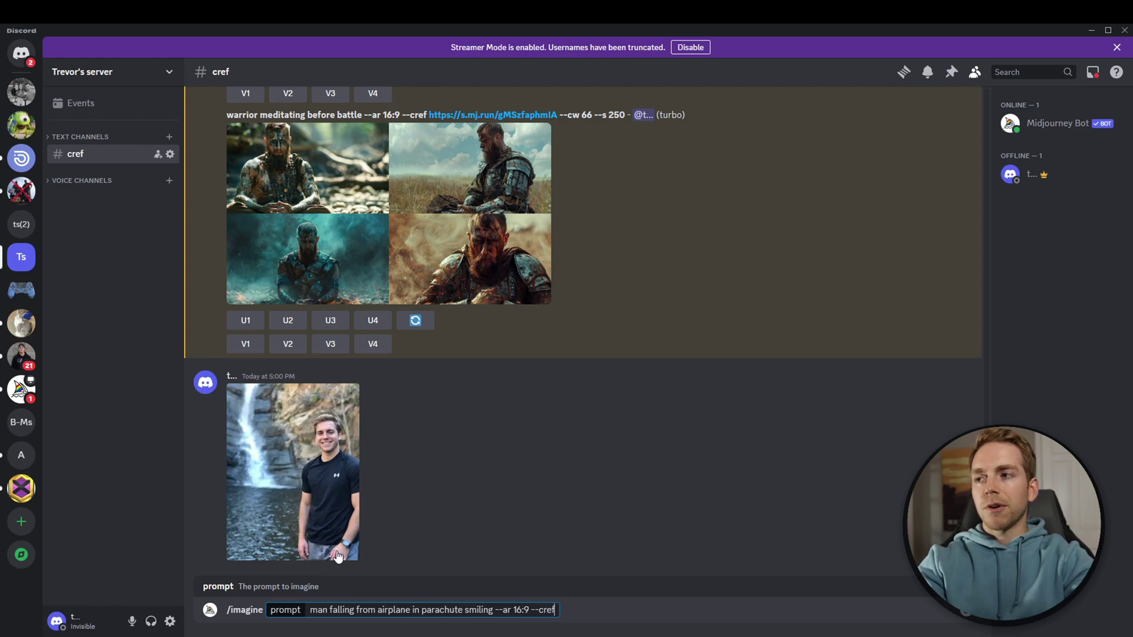
key("ctrl+v")
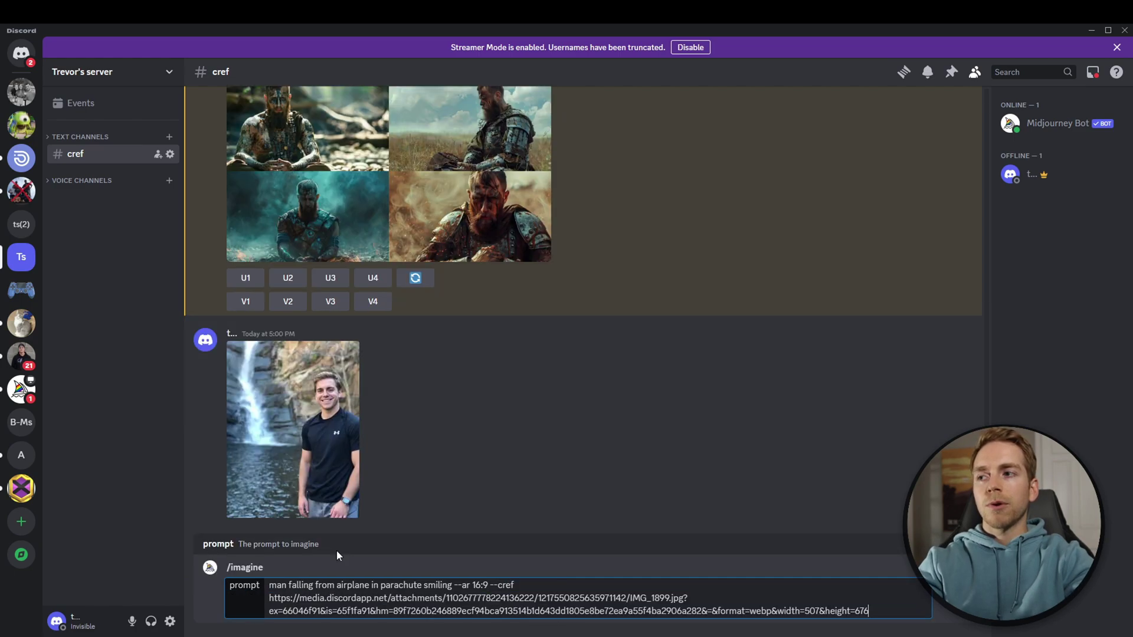
key("Return")
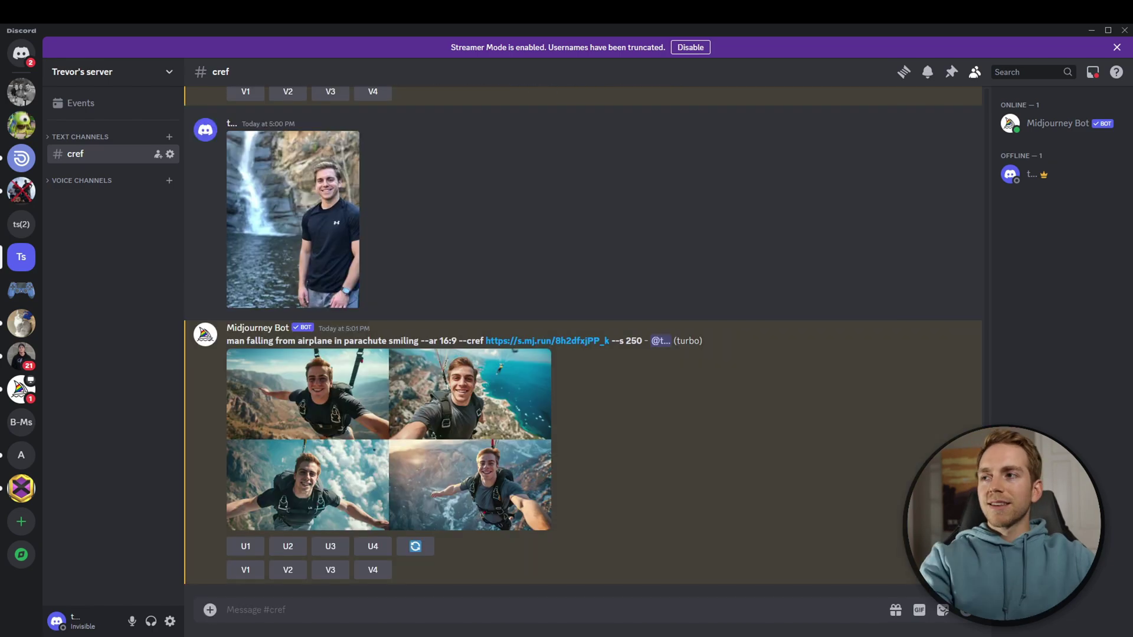
left_click(508, 459)
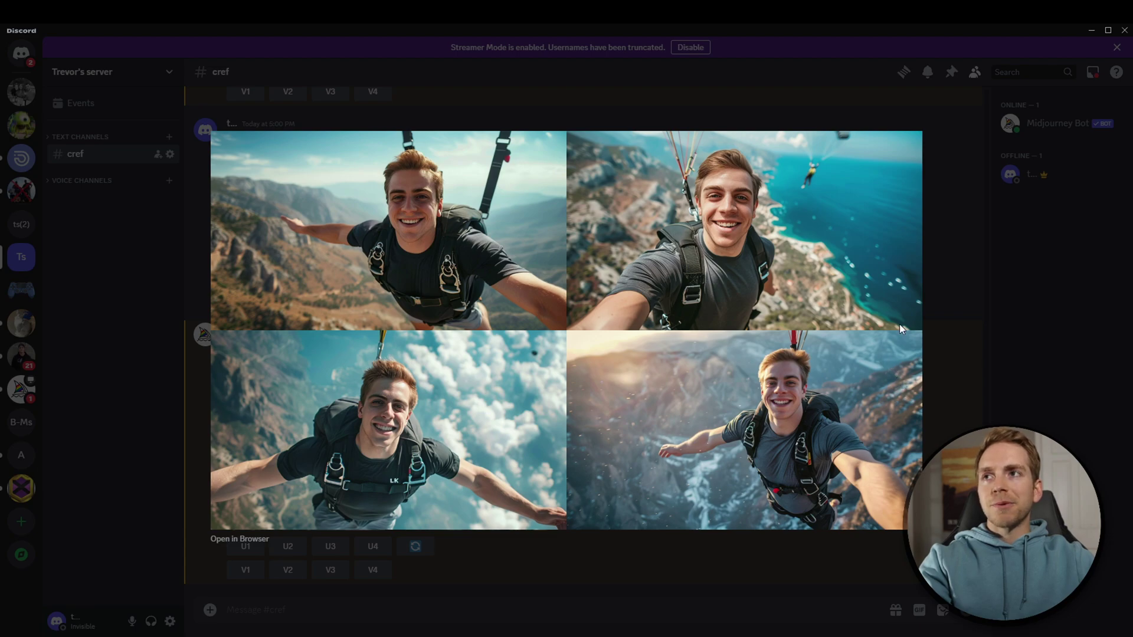
left_click(948, 354)
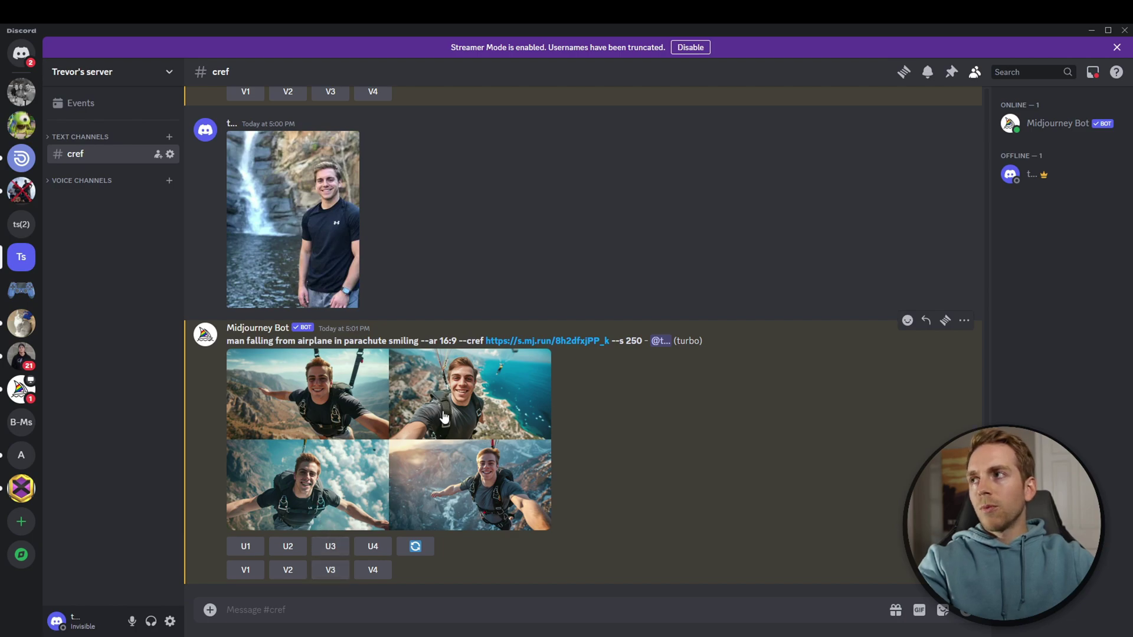
- Open the original waterfall photo again and copy its image link for describing
left_click(270, 260)
right_click(530, 298)
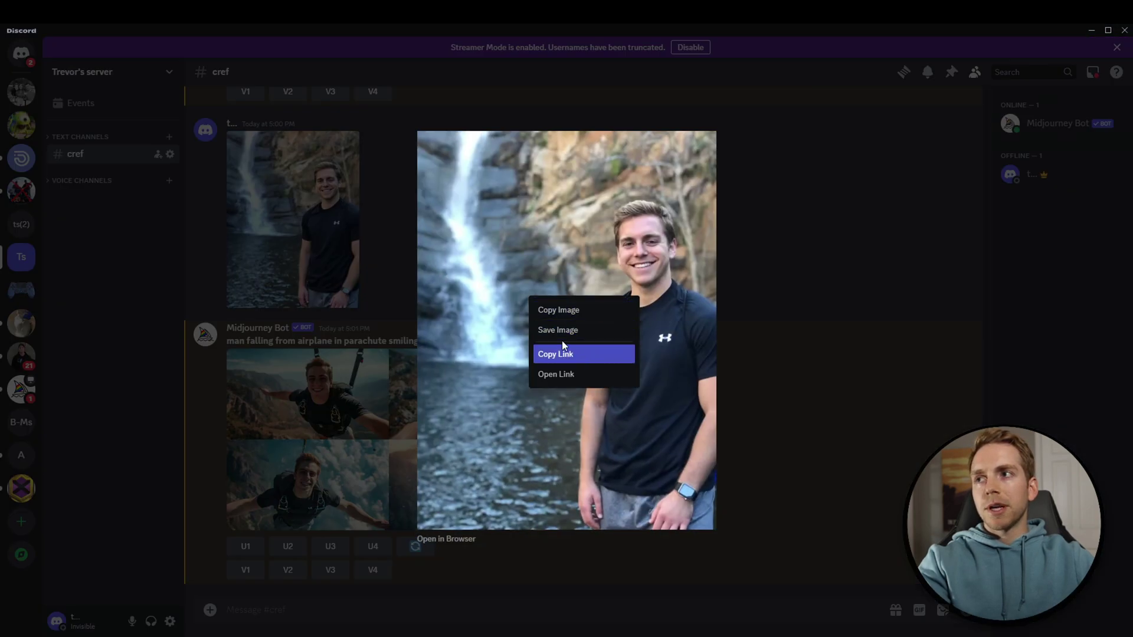
left_click(582, 355)
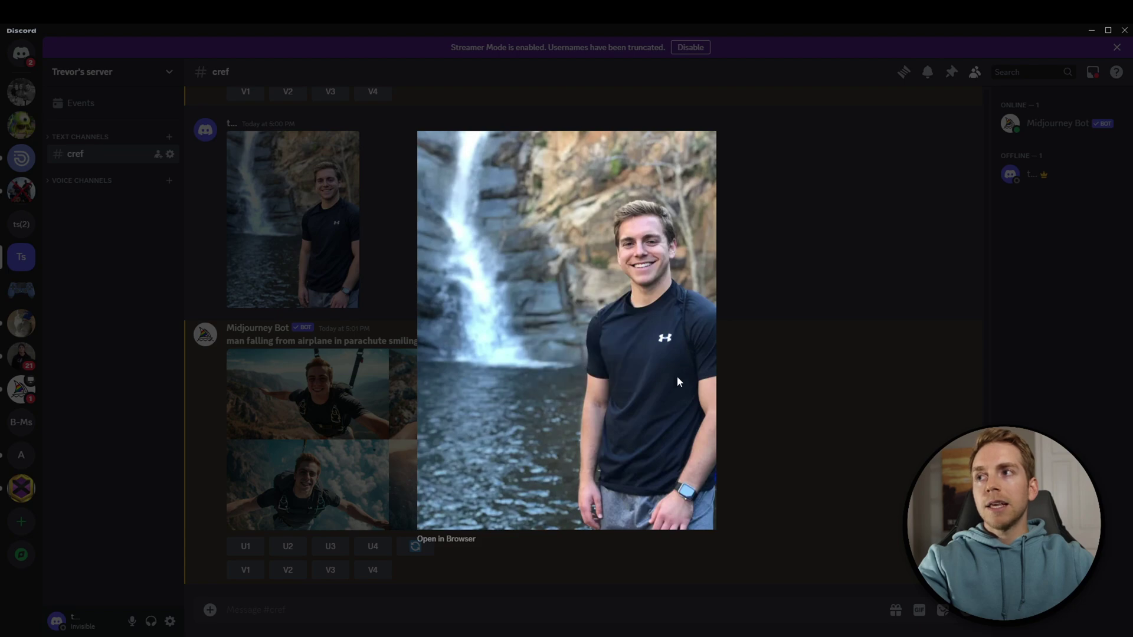
left_click(850, 367)
- Run /describe with the link option, using the copied link of the waterfall photo
type("/desc")
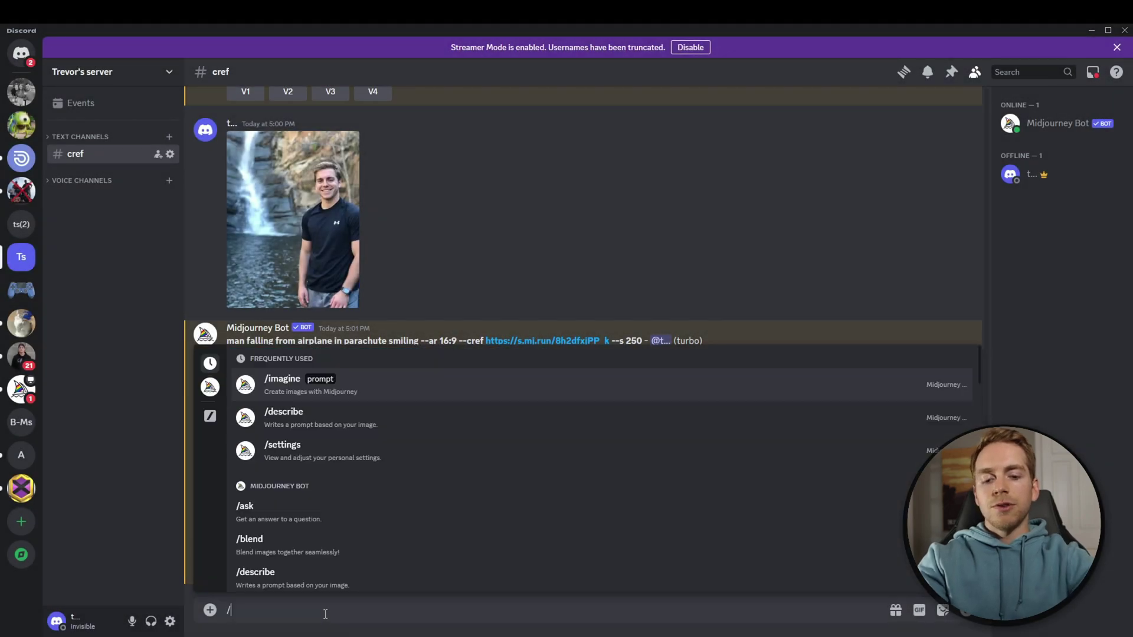
key("Return")
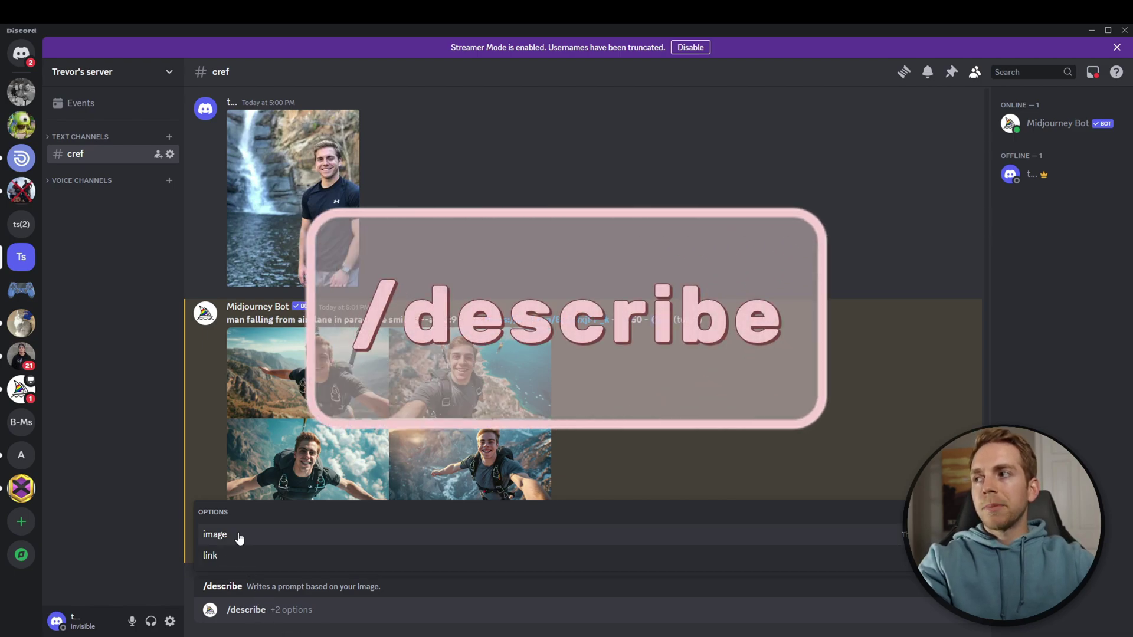
left_click(228, 555)
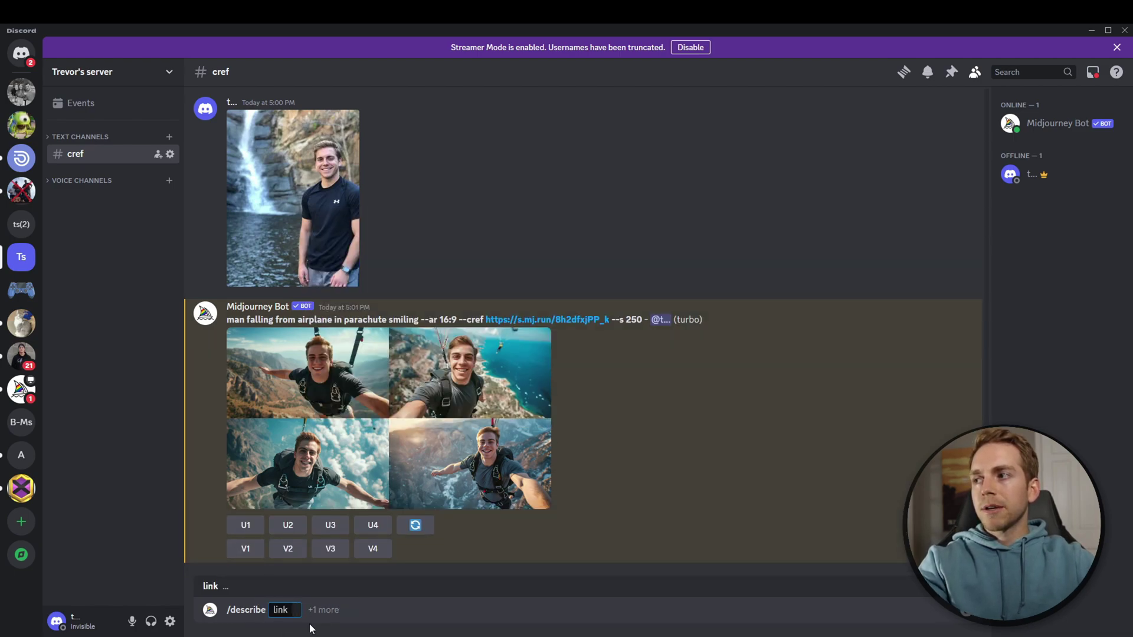
key("ctrl+v")
key("Return")
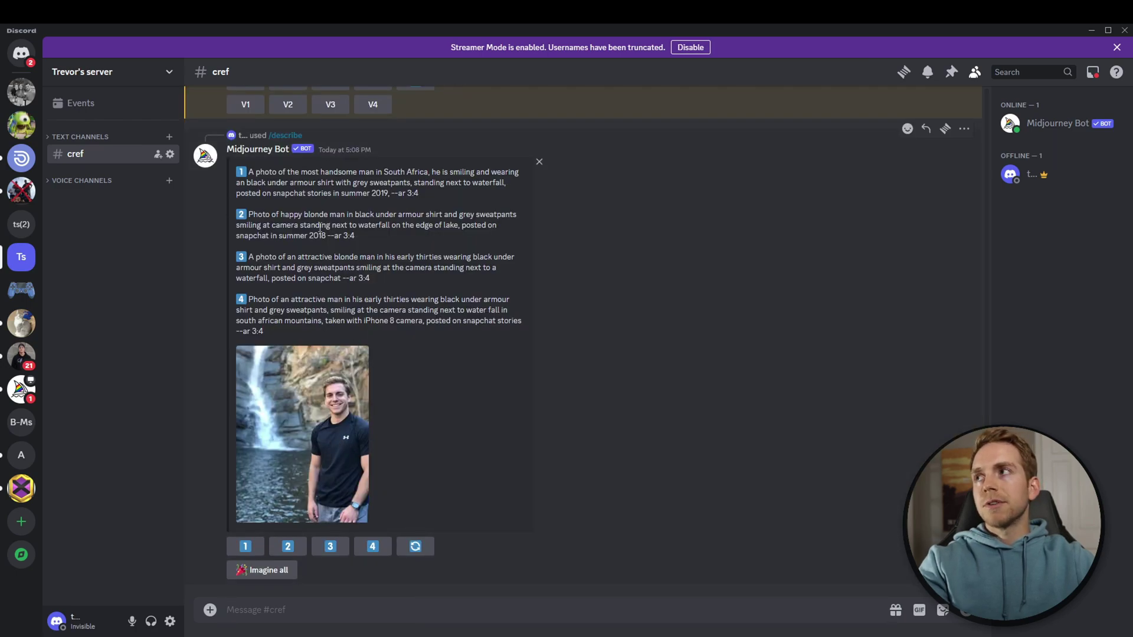
- Copy the second generated description, "Photo of happy blonde man in black under armour shirt…" with --ar 3:4, and submit it through /imagine
left_click_drag(371, 239, 250, 216)
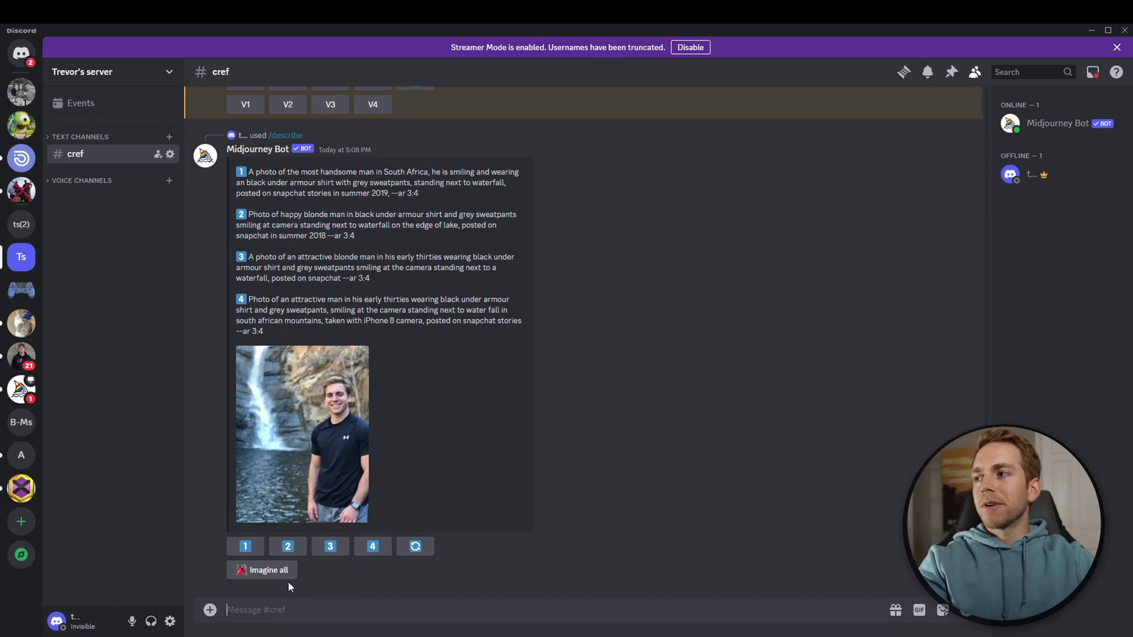
type("/")
key("Tab")
key("ctrl+v")
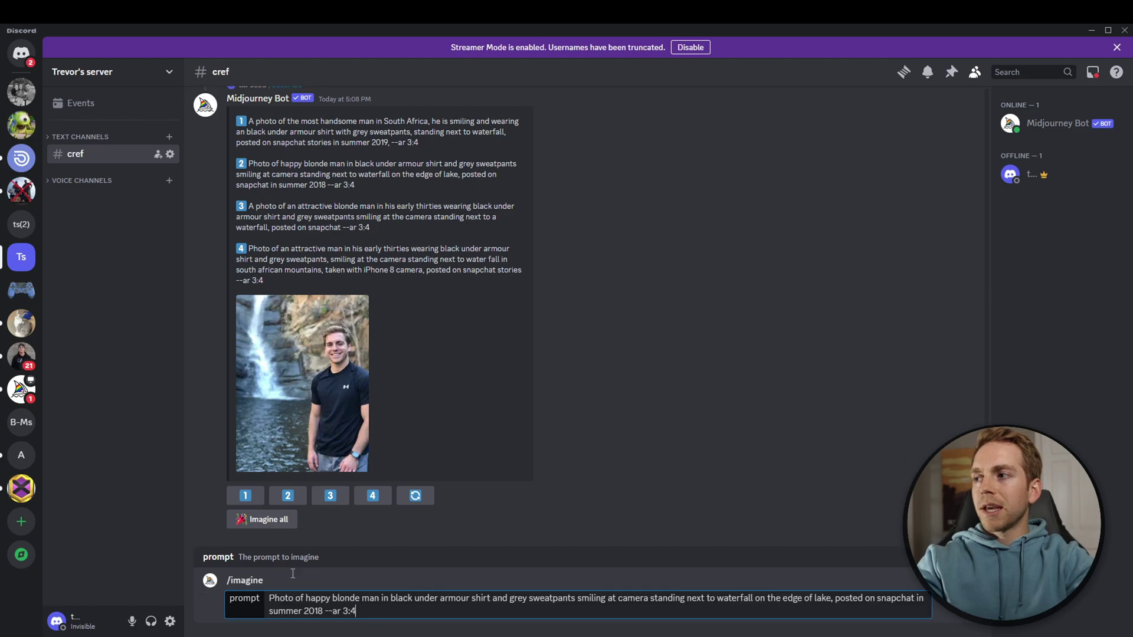
key("Return")
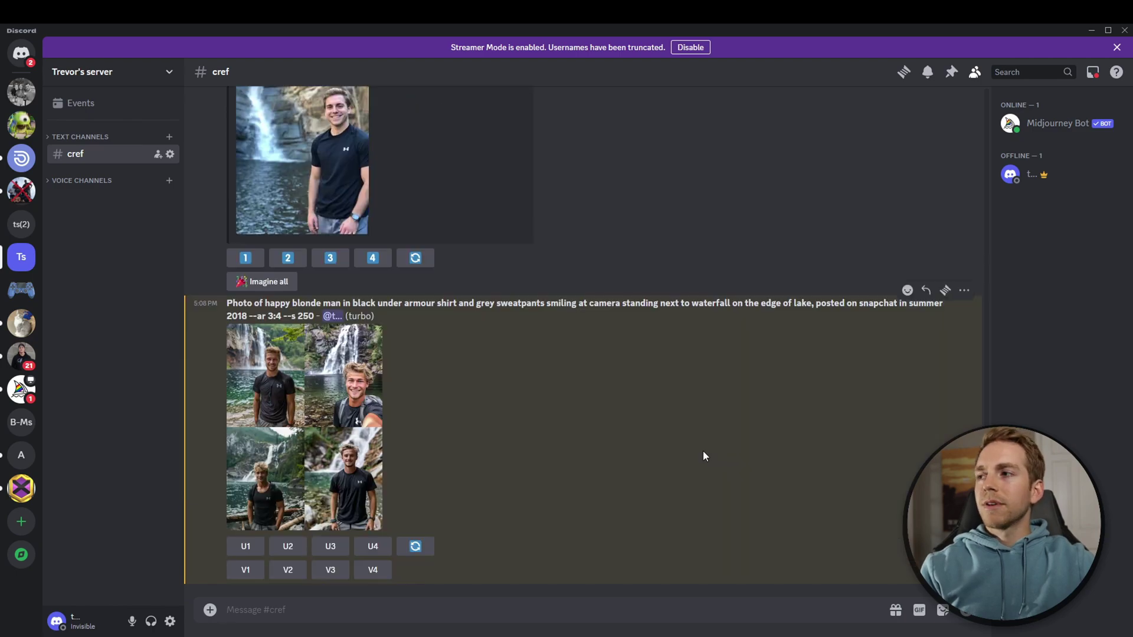
- Examine the enlarged grid of the blonde man at the waterfall for its resemblance to the original photo
left_click(323, 436)
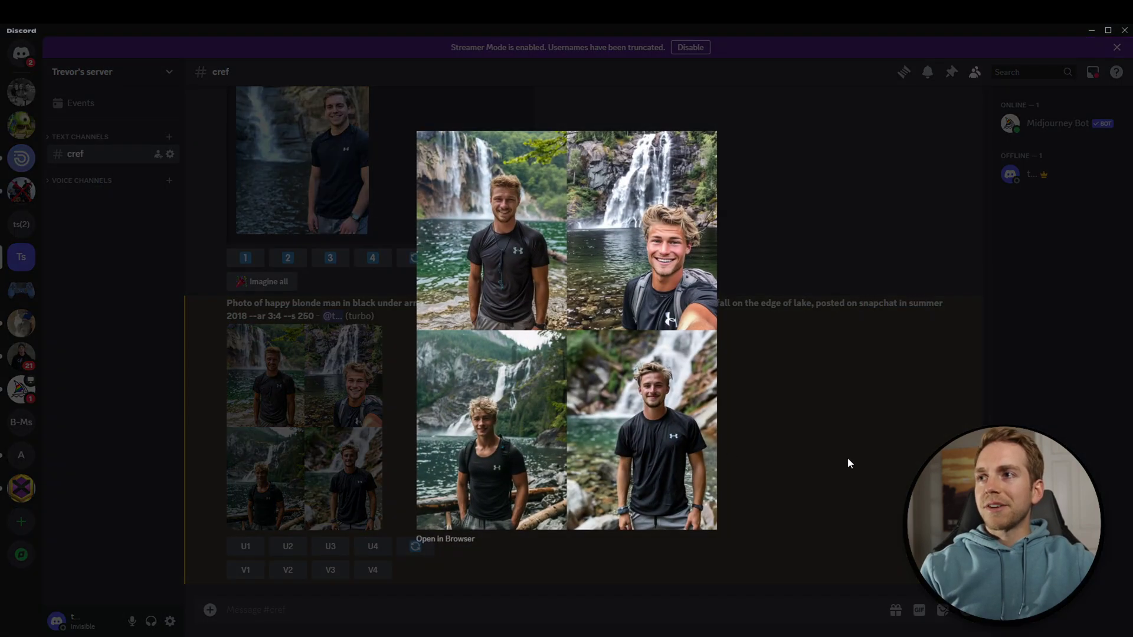
left_click(825, 419)
left_click(330, 425)
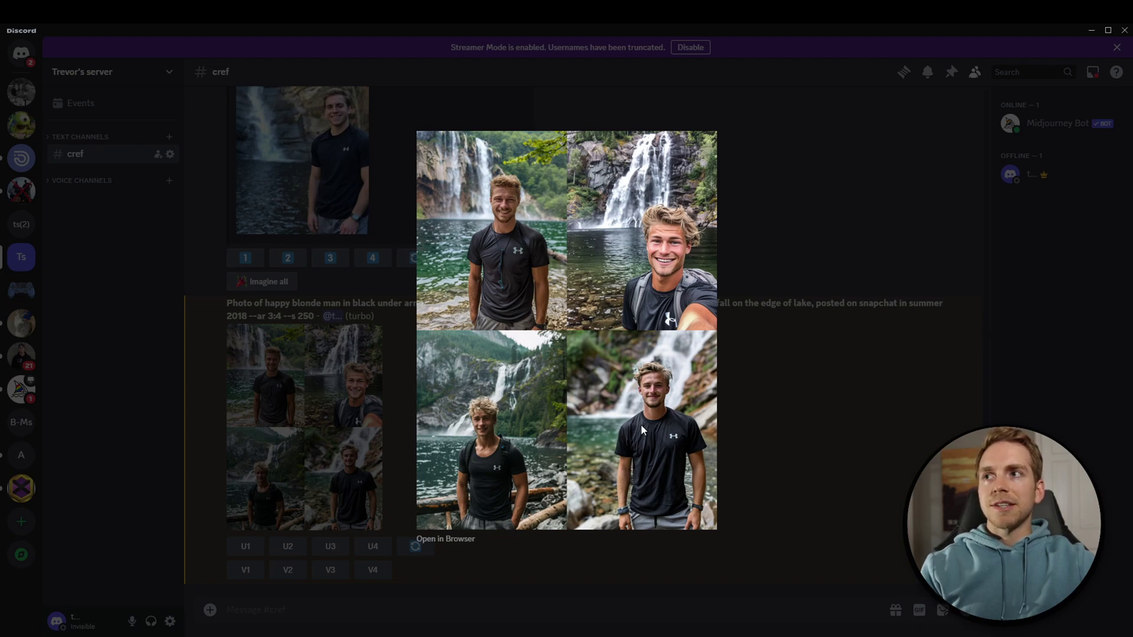
key("Escape")
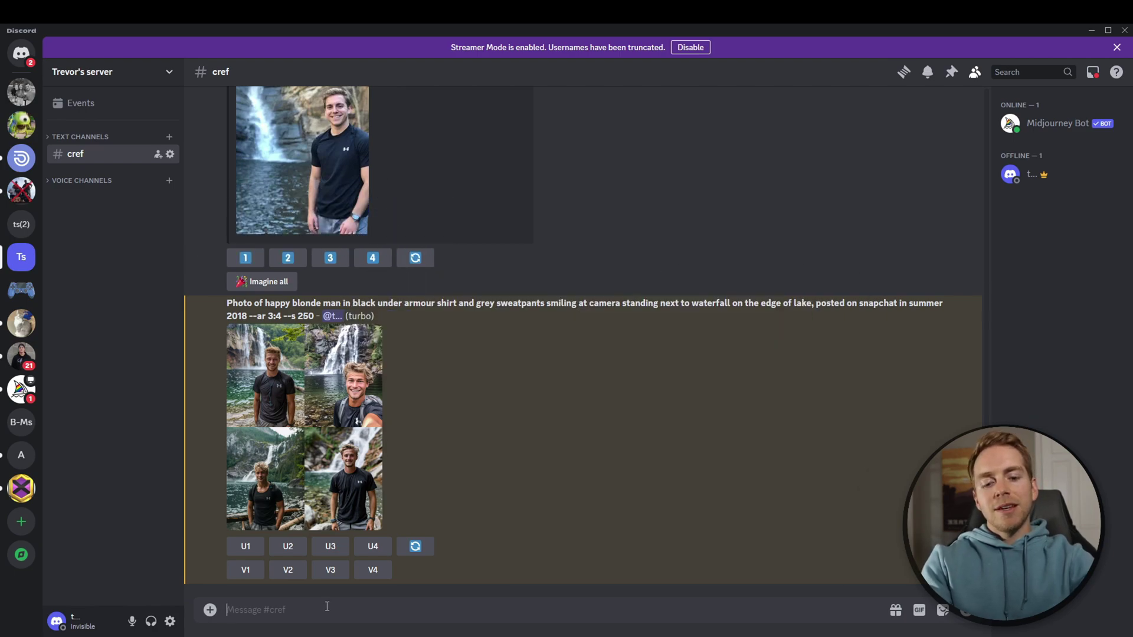
- Paste and submit the "Shiny red Volkswagen Beetle parked on a sunny street…" prompt with --ar 16:9 through /imagine, and view the resulting grid enlarged
type("/")
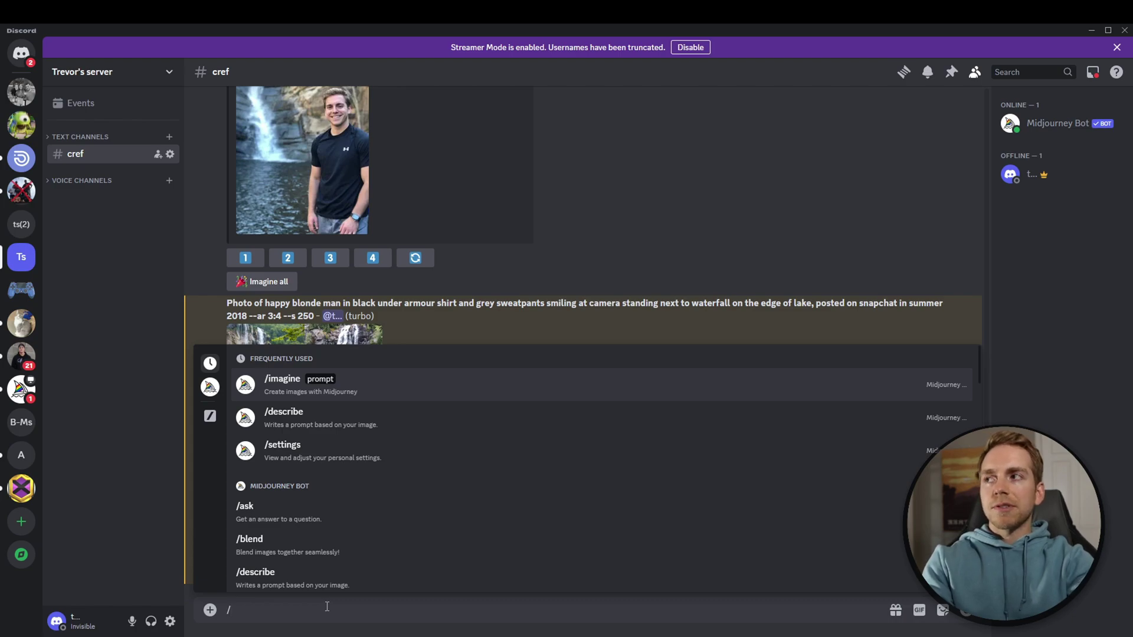
key("Return")
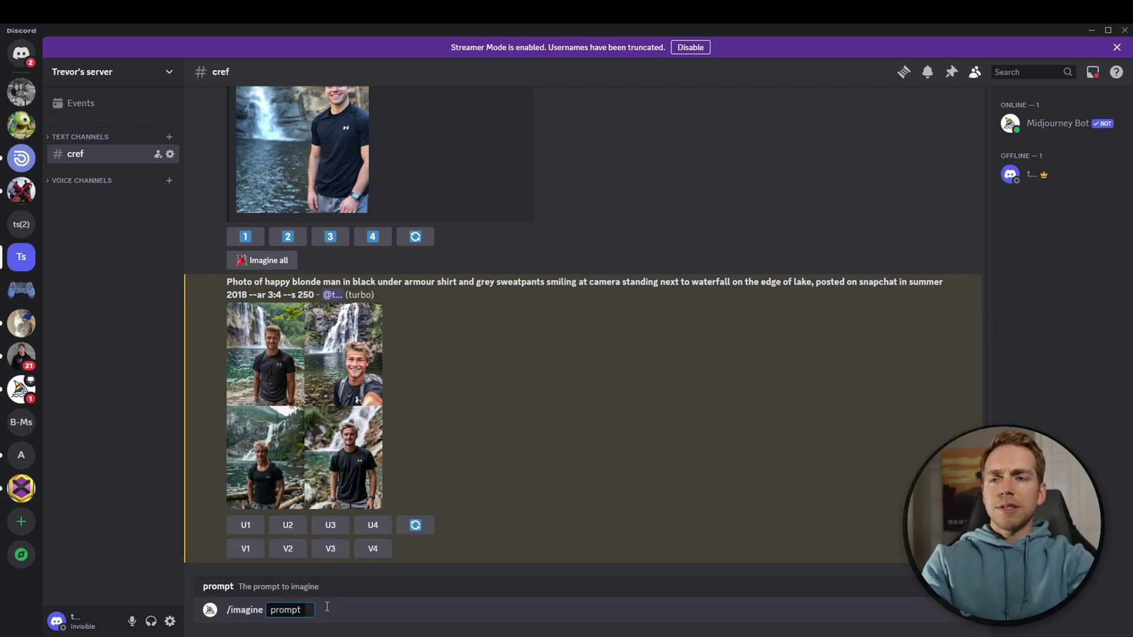
key("ctrl+v")
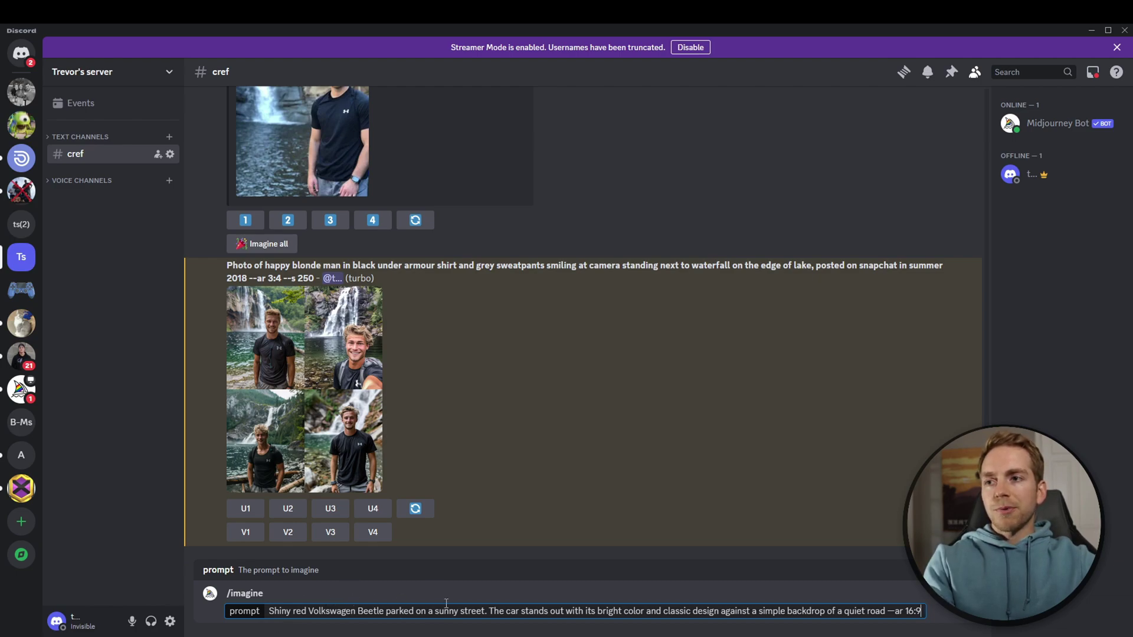
left_click(885, 611)
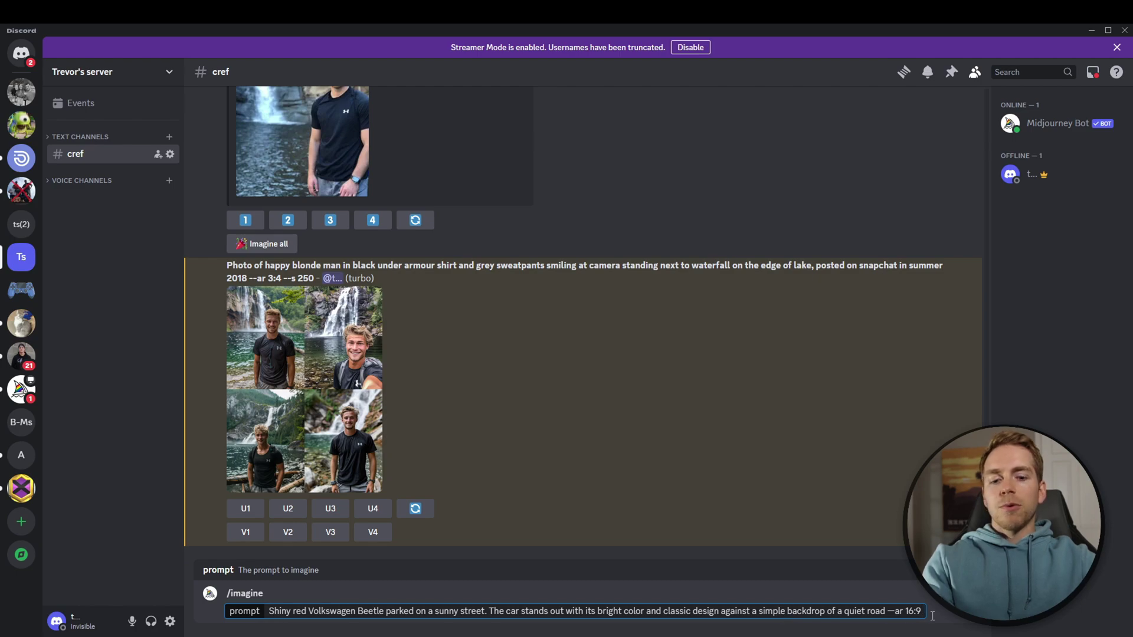
key("Return")
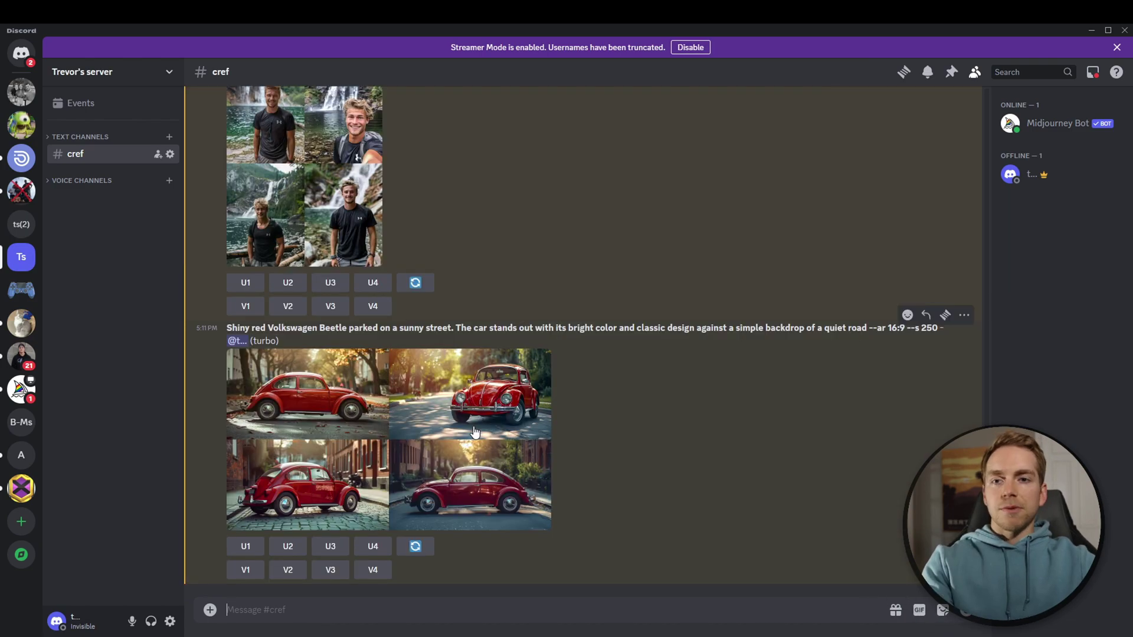
left_click(477, 450)
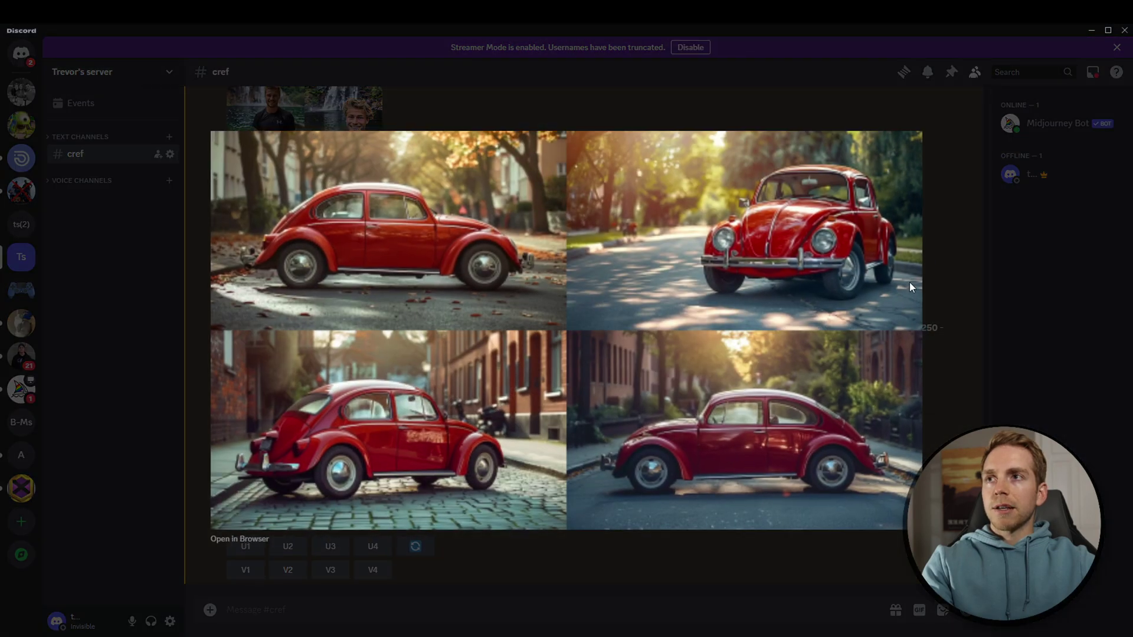
left_click(963, 344)
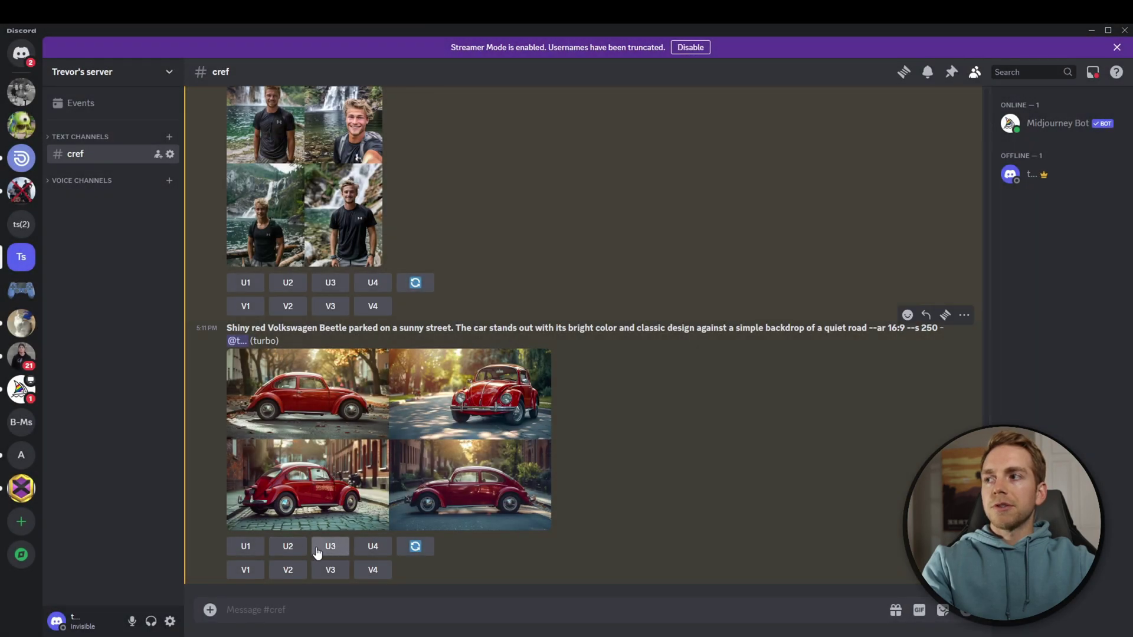
- Upscale the second image of the red Beetle grid and copy the link of the enlarged result
left_click(291, 548)
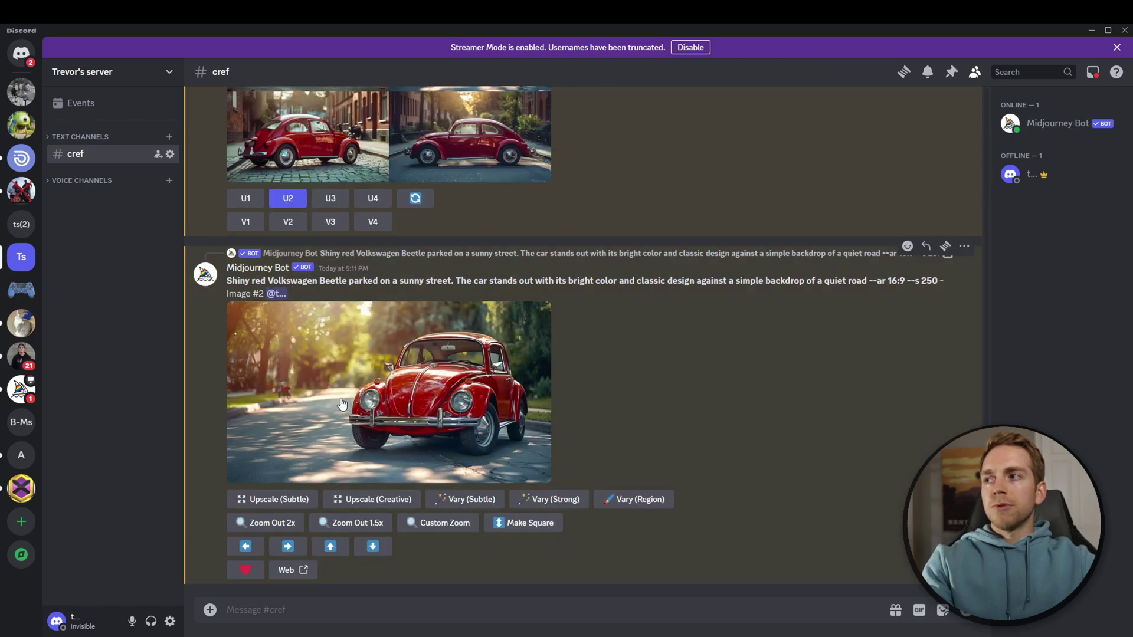
left_click(408, 370)
right_click(637, 406)
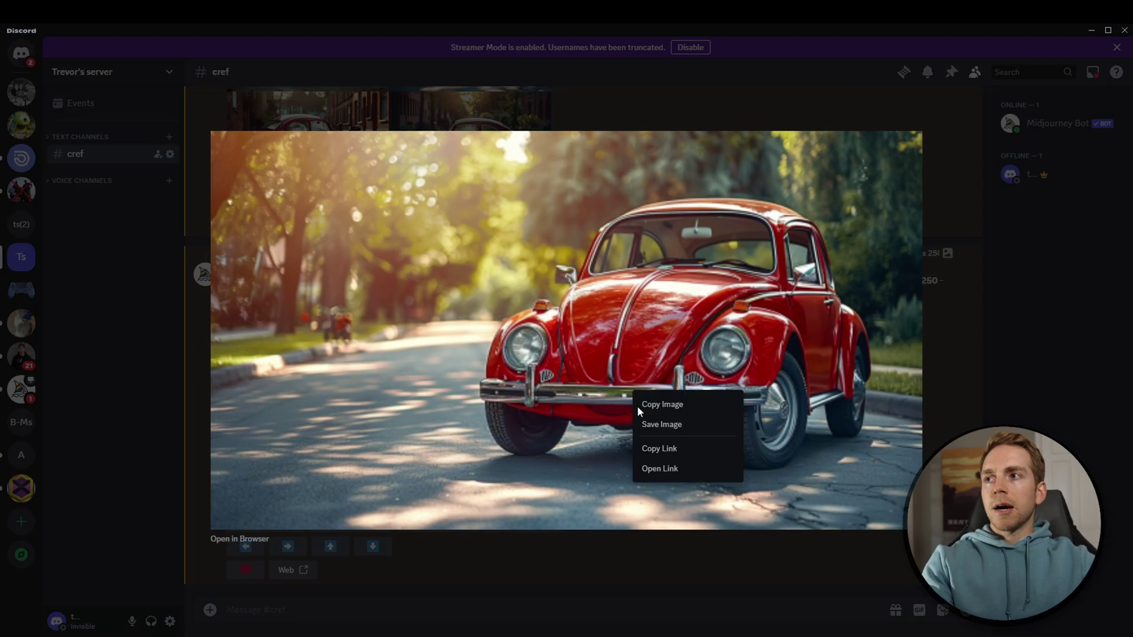
left_click(659, 449)
left_click(405, 543)
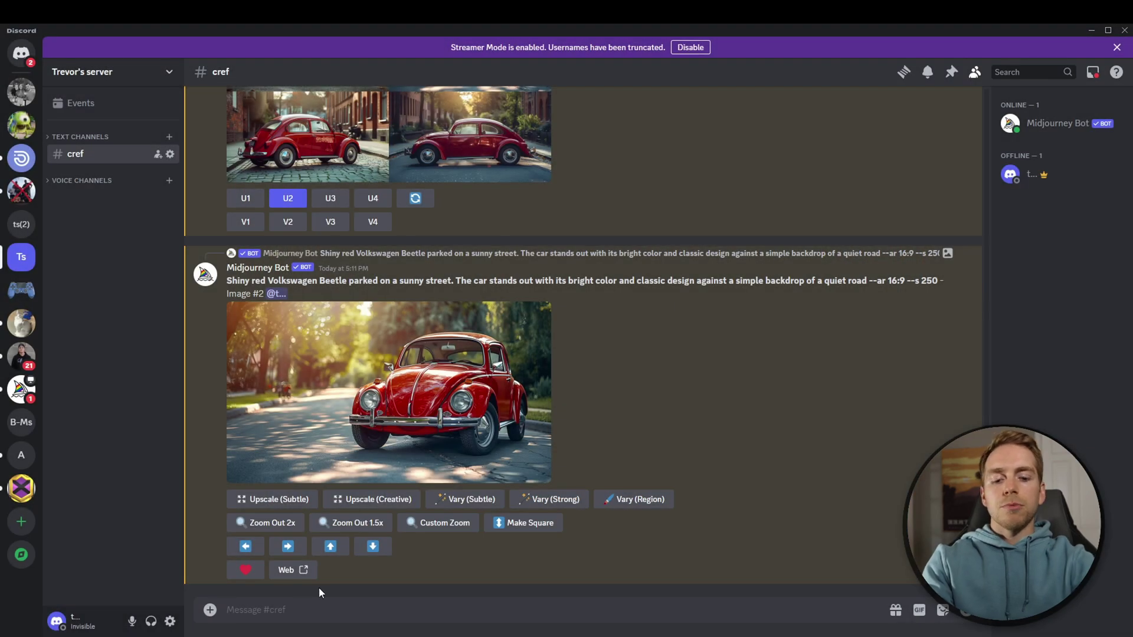
- Submit "car driving up mountain path, very snowy --ar 16:9 --cref" with the copied Beetle link through /imagine, and view the resulting grid enlarged
type("/")
key("Return")
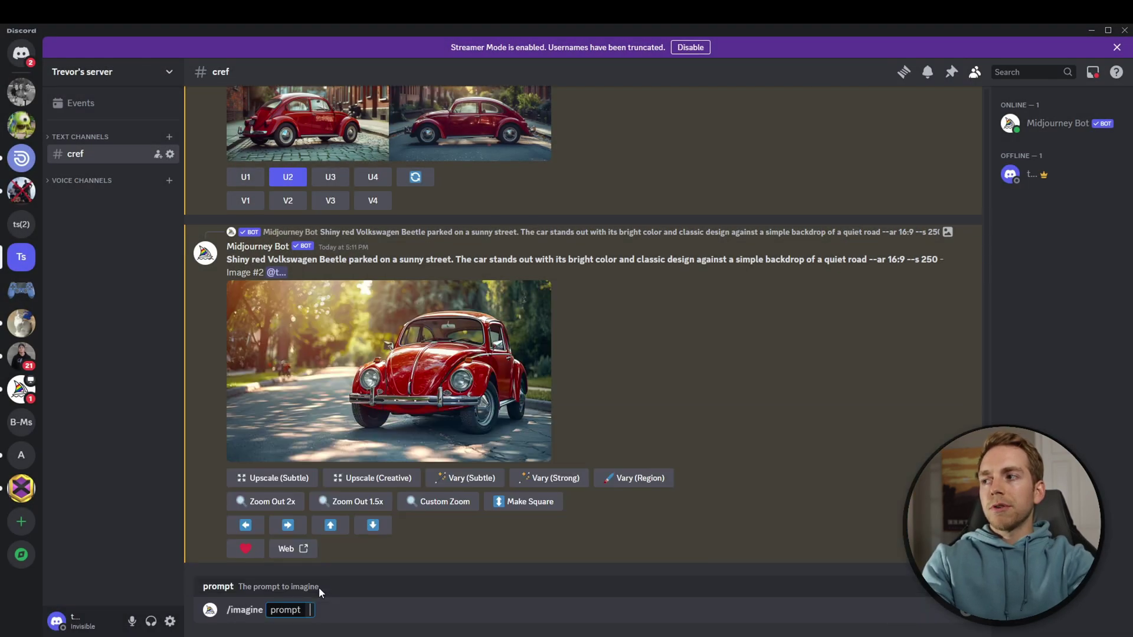
type("car driving")
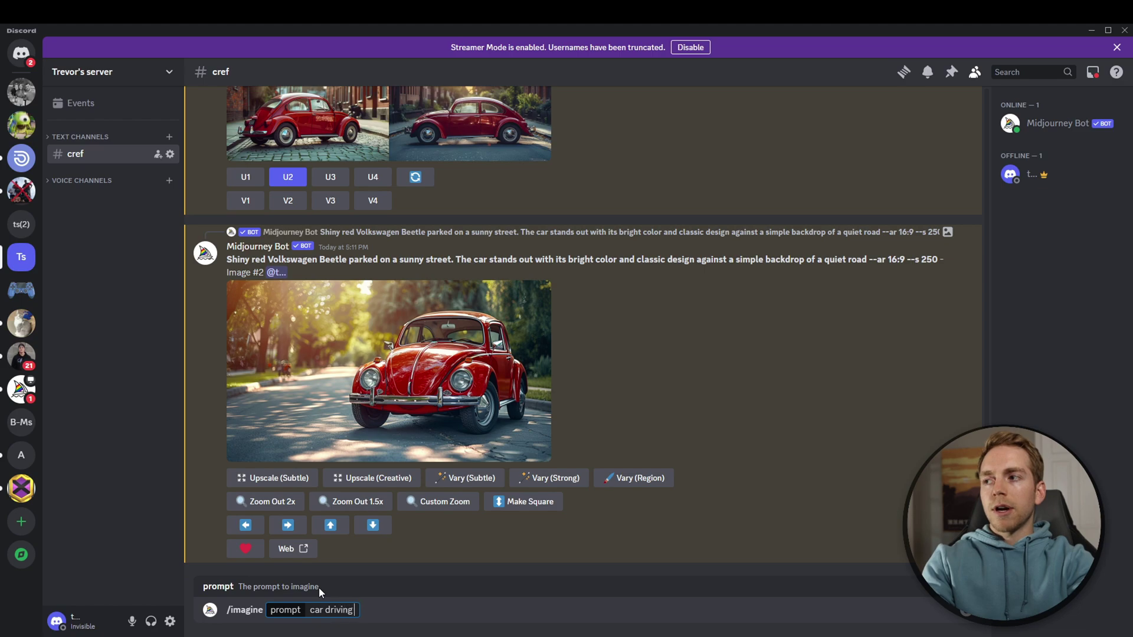
type(" up mountain pat")
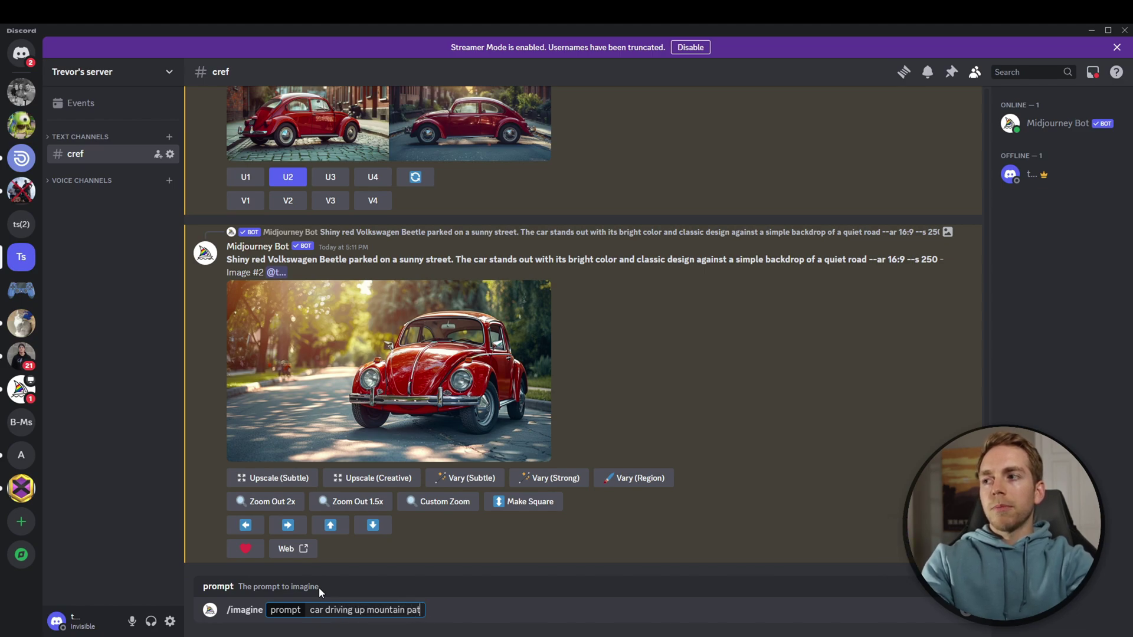
type("h, very snow")
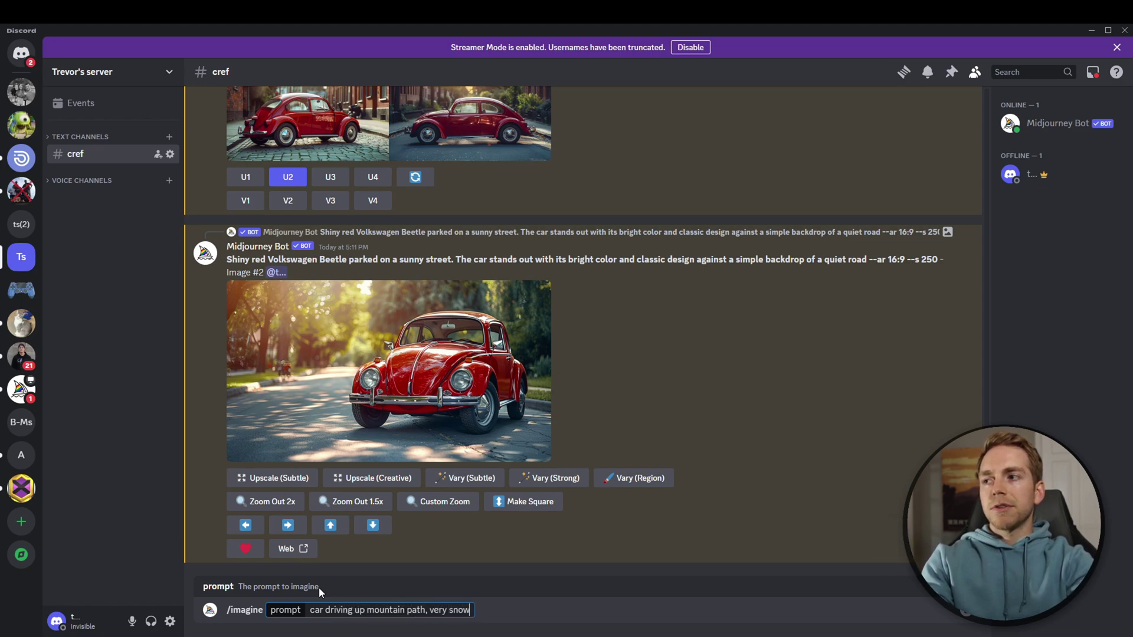
type("y --ar 16")
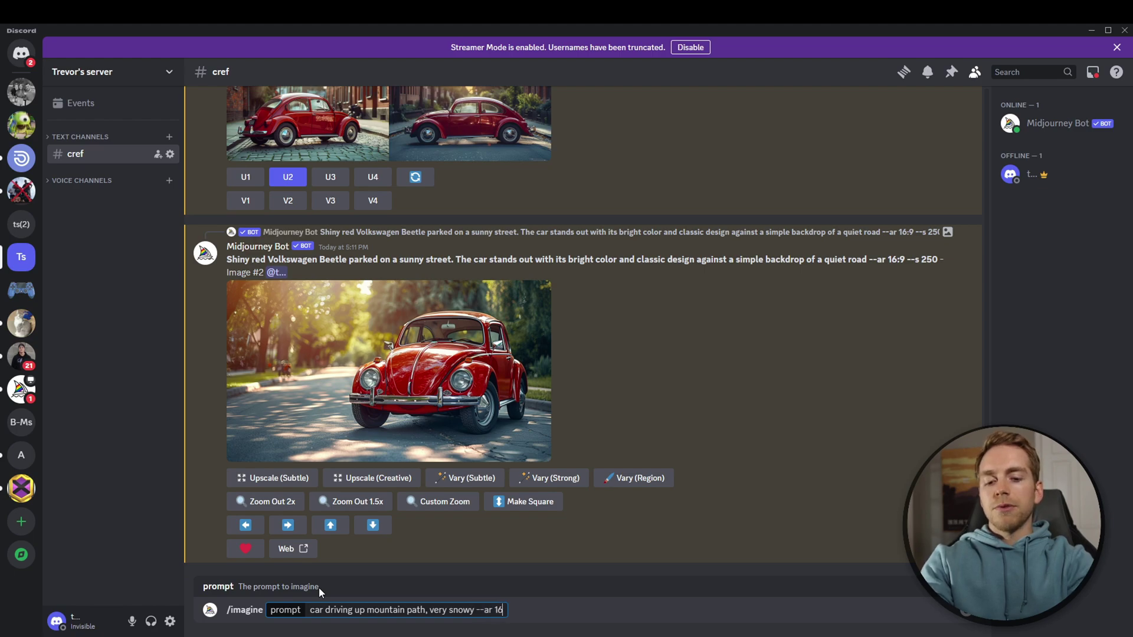
type(":9")
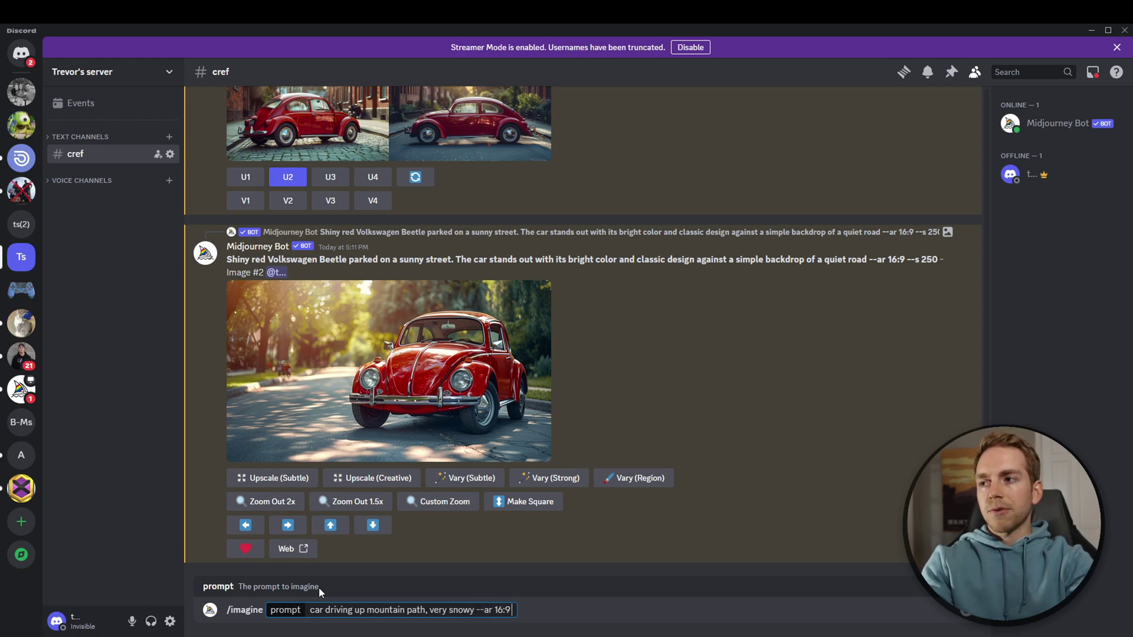
type(" --cref")
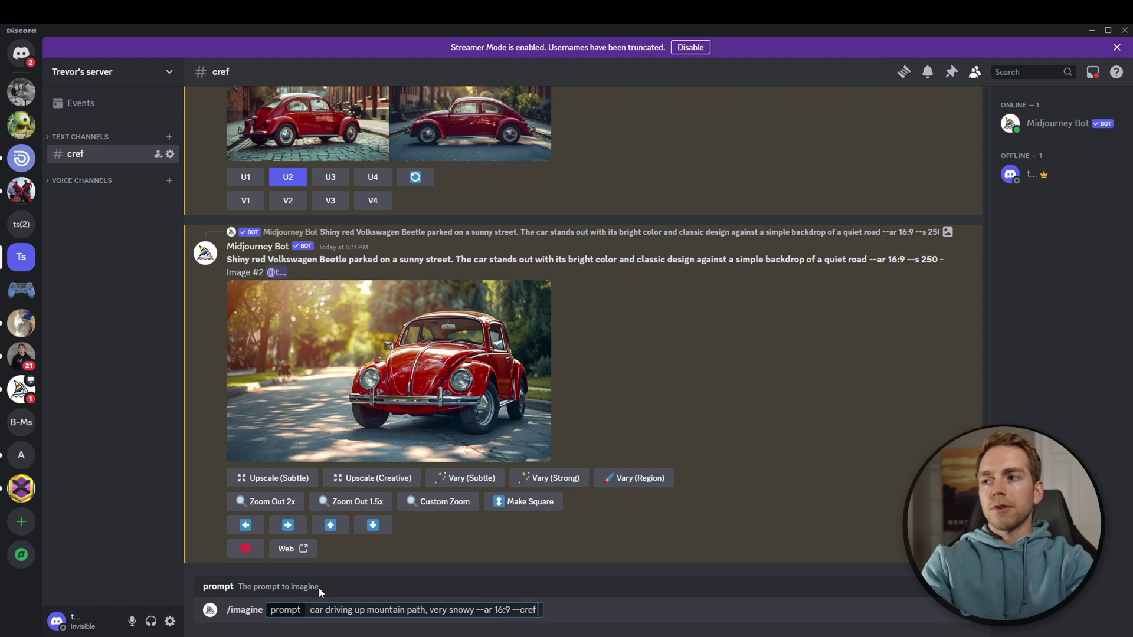
key("ctrl+v")
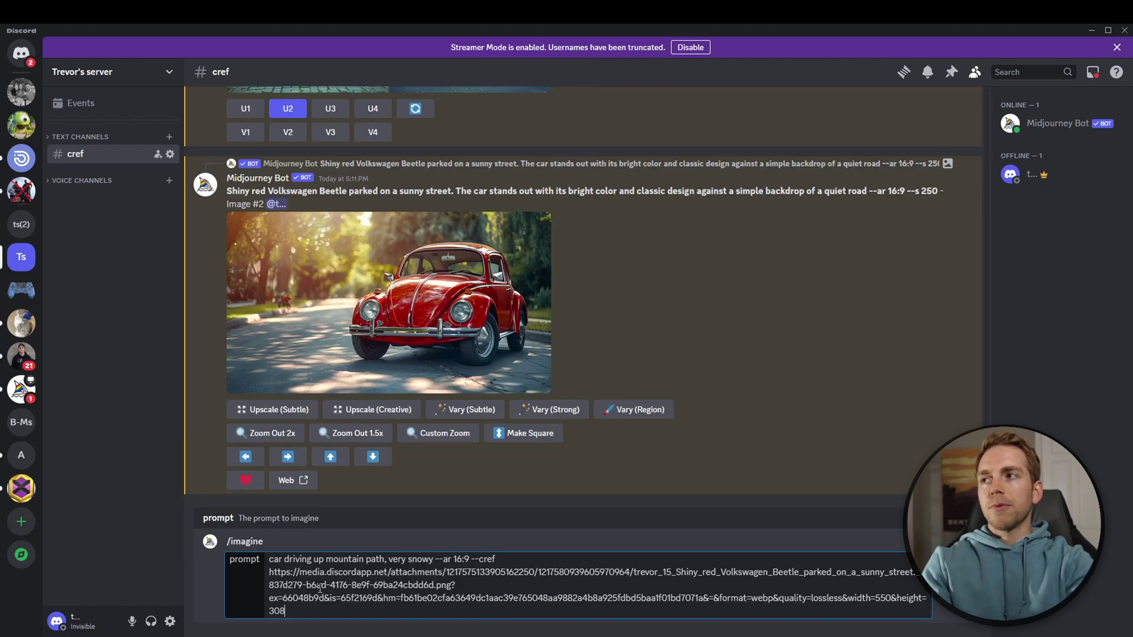
key("Return")
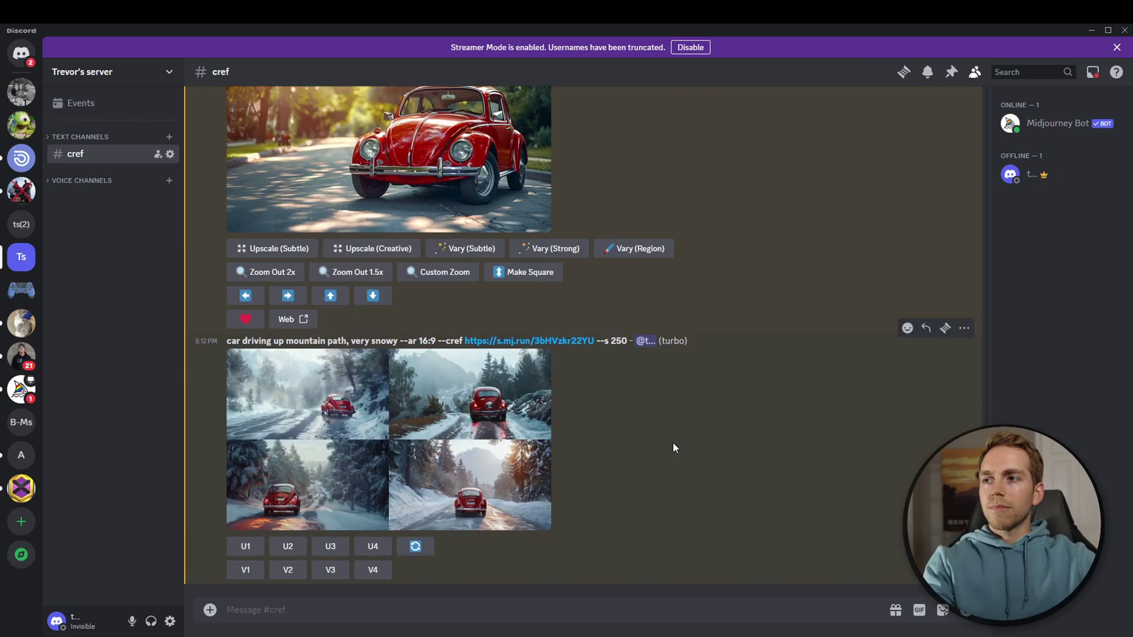
left_click(528, 442)
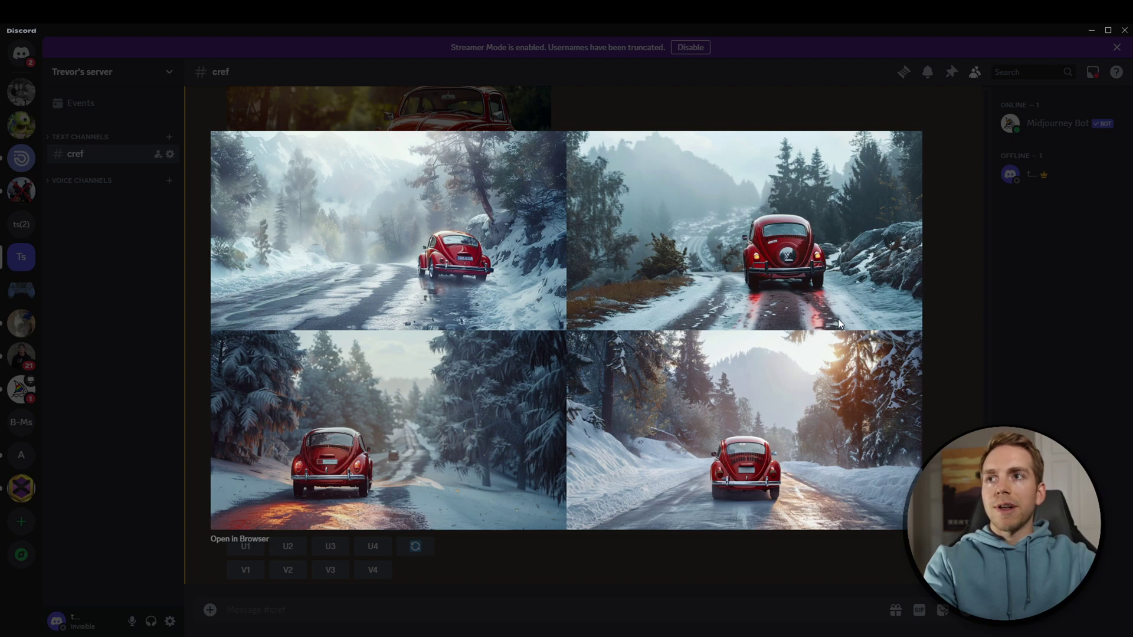
left_click(959, 327)
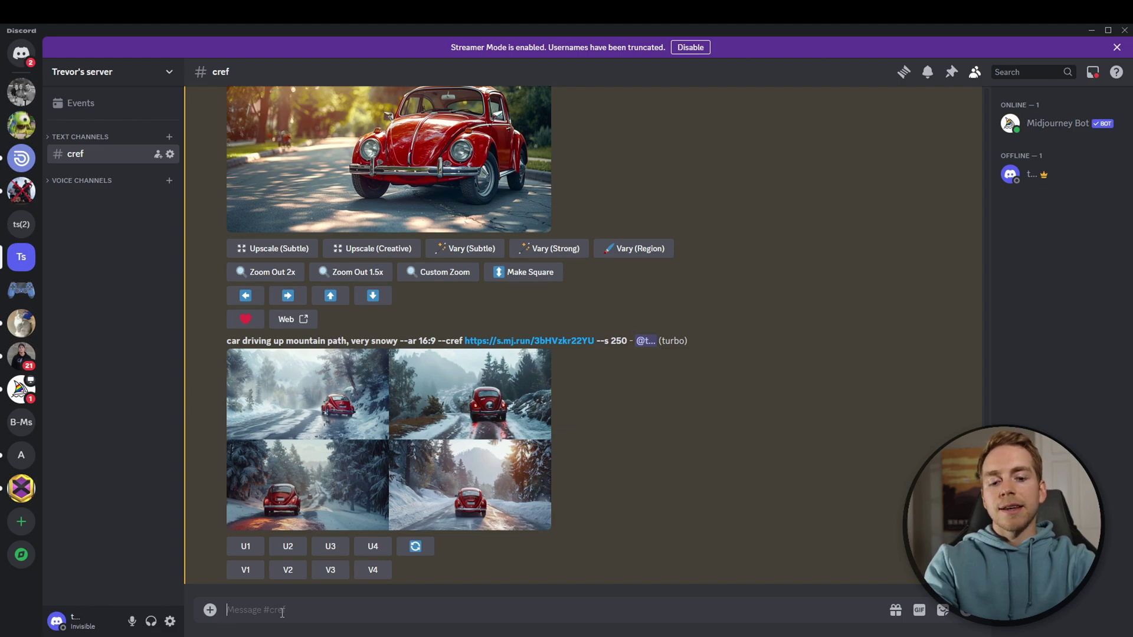
- Run /settings and switch the model to Niji Model V6 [ALPHA]
type("/settings")
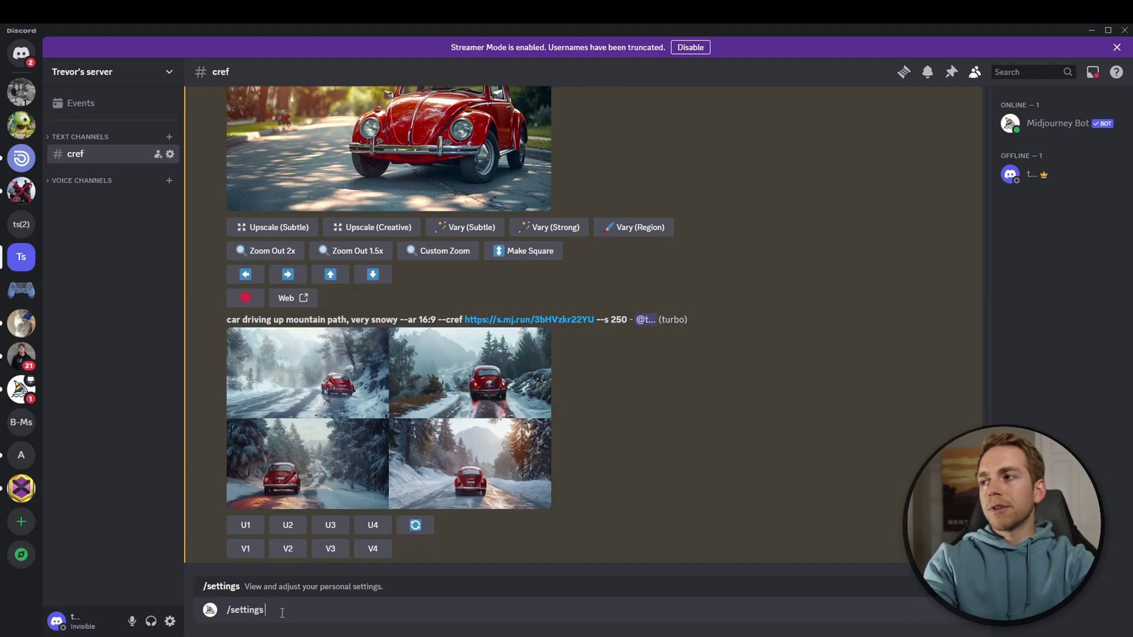
key("Return")
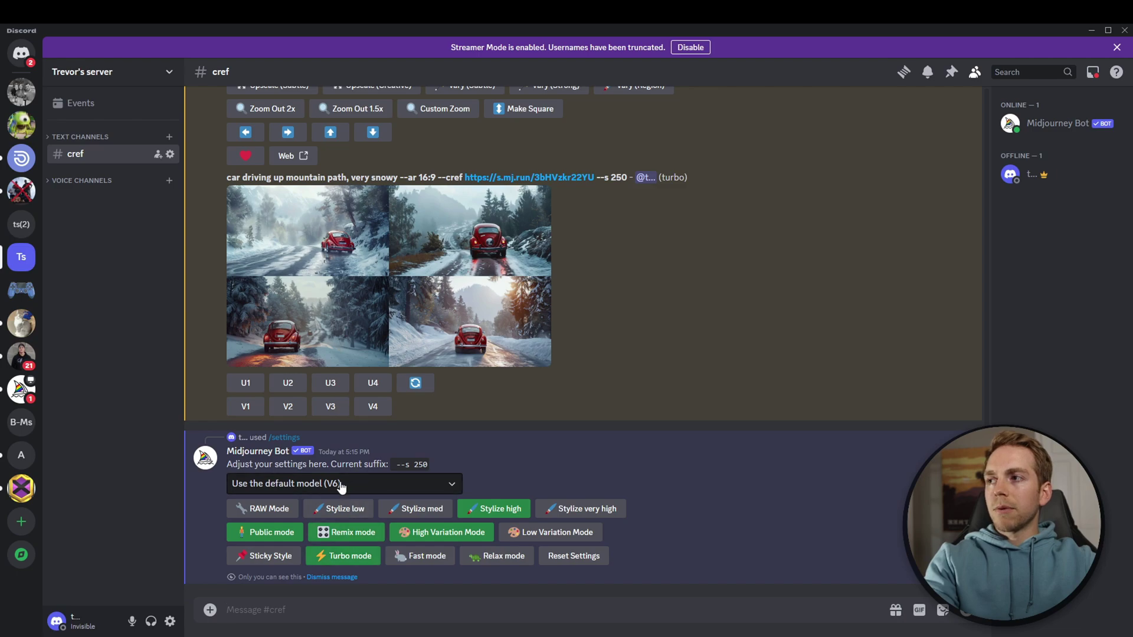
left_click(341, 485)
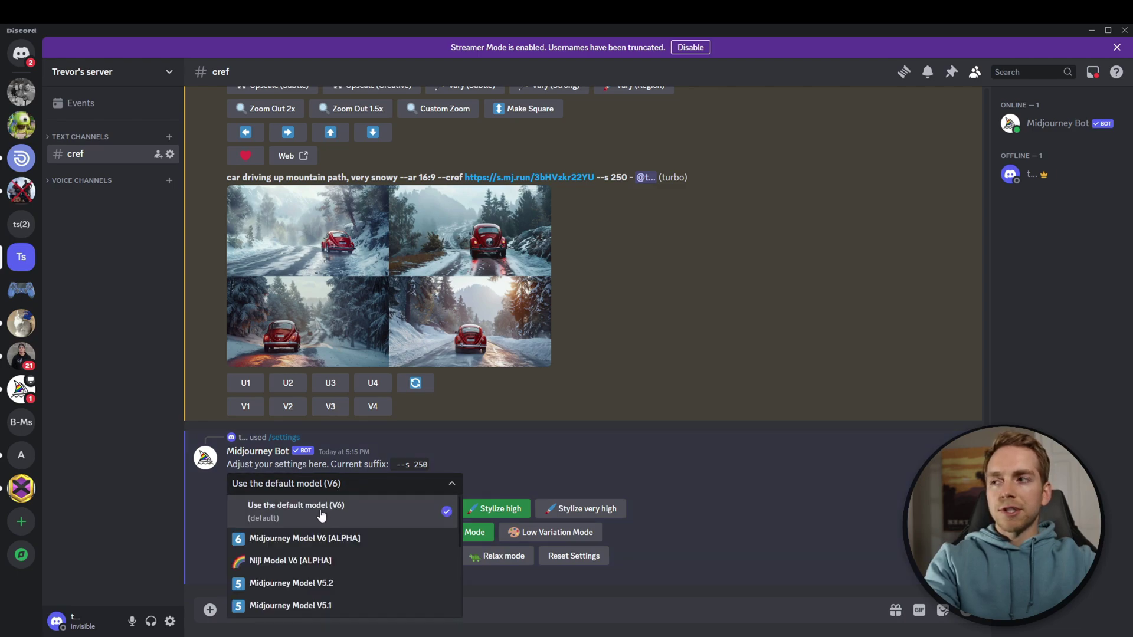
left_click(300, 563)
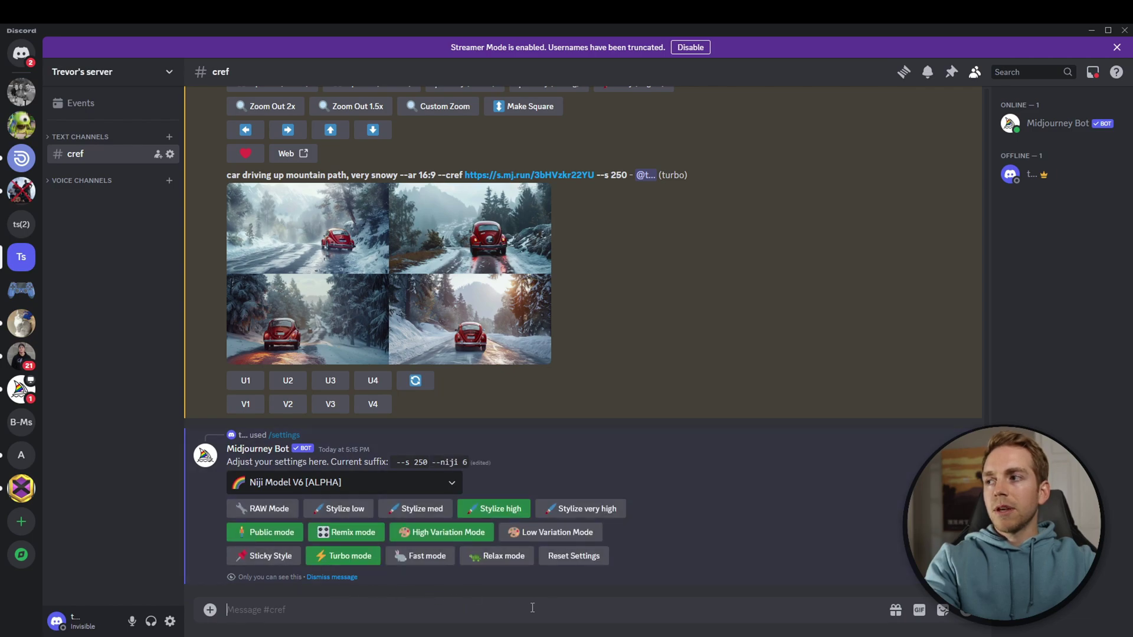
- Submit "Very friendly cartoon old man smiling. Warm and happy scene. --ar 16:9" through /imagine, and view the resulting grid enlarged
type("/imagine prompt")
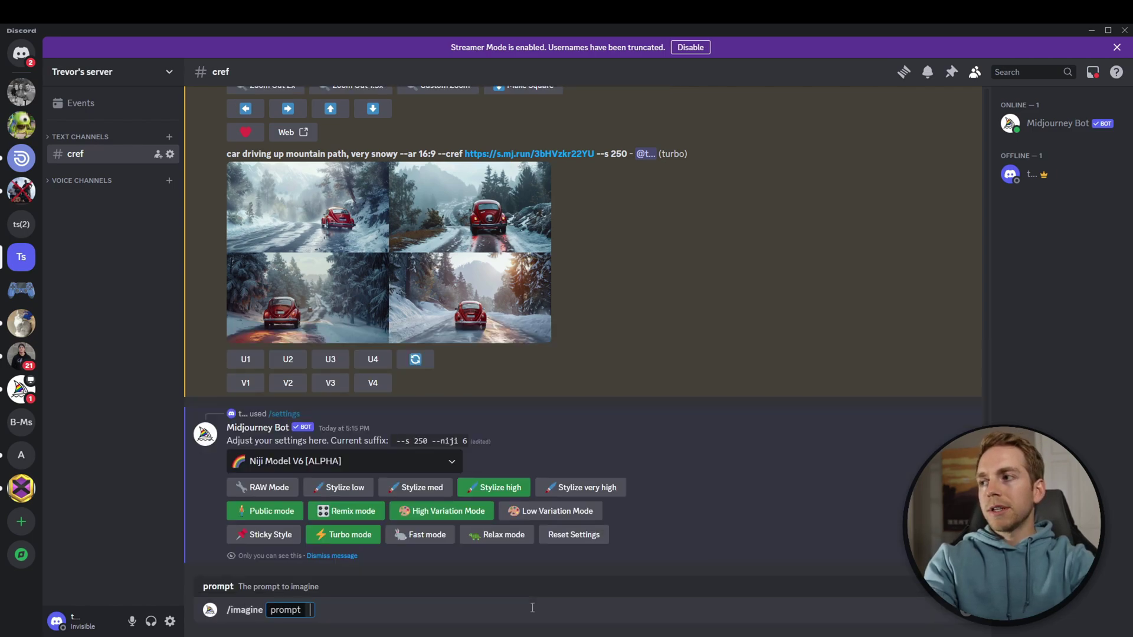
type("Very friendly cartoon old man smiling. Warm and happy scene. --ar 16:9")
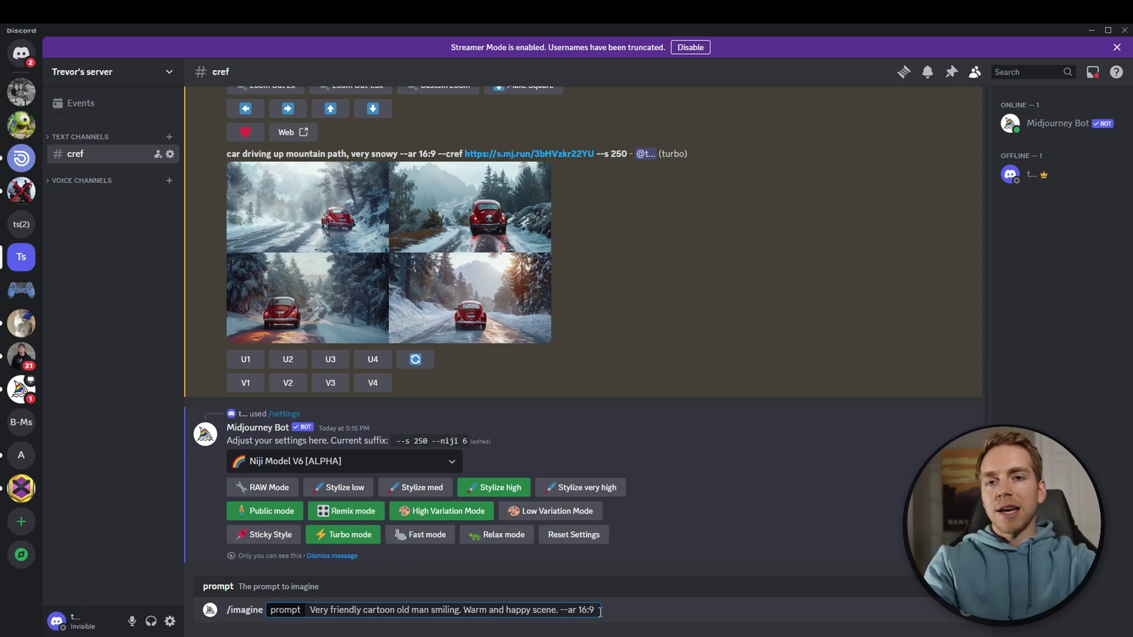
key("Return")
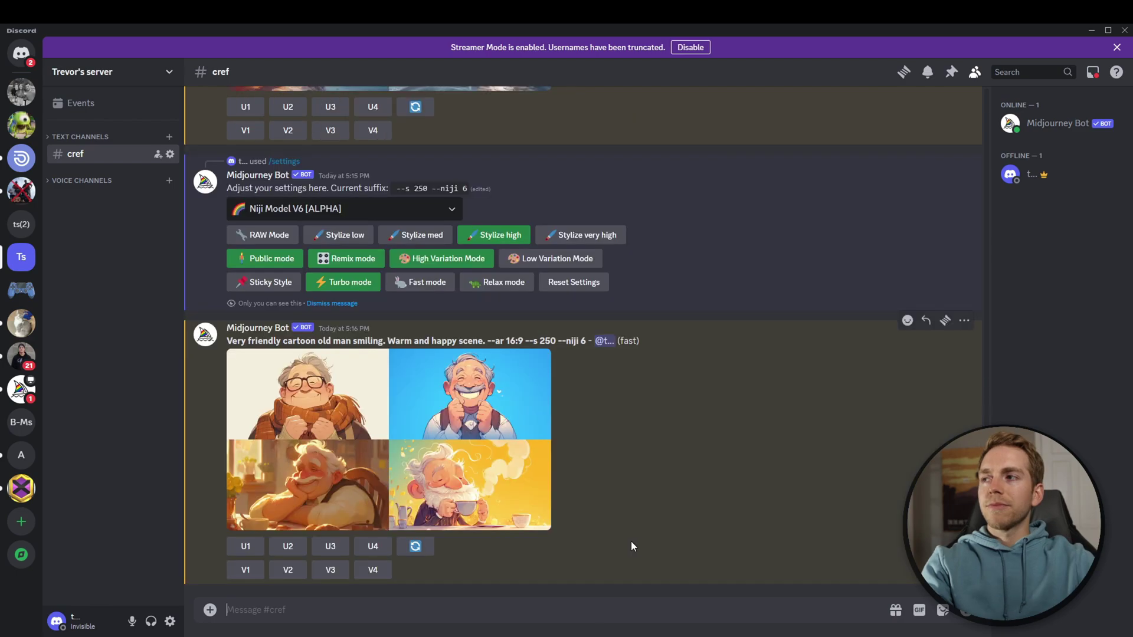
left_click(519, 495)
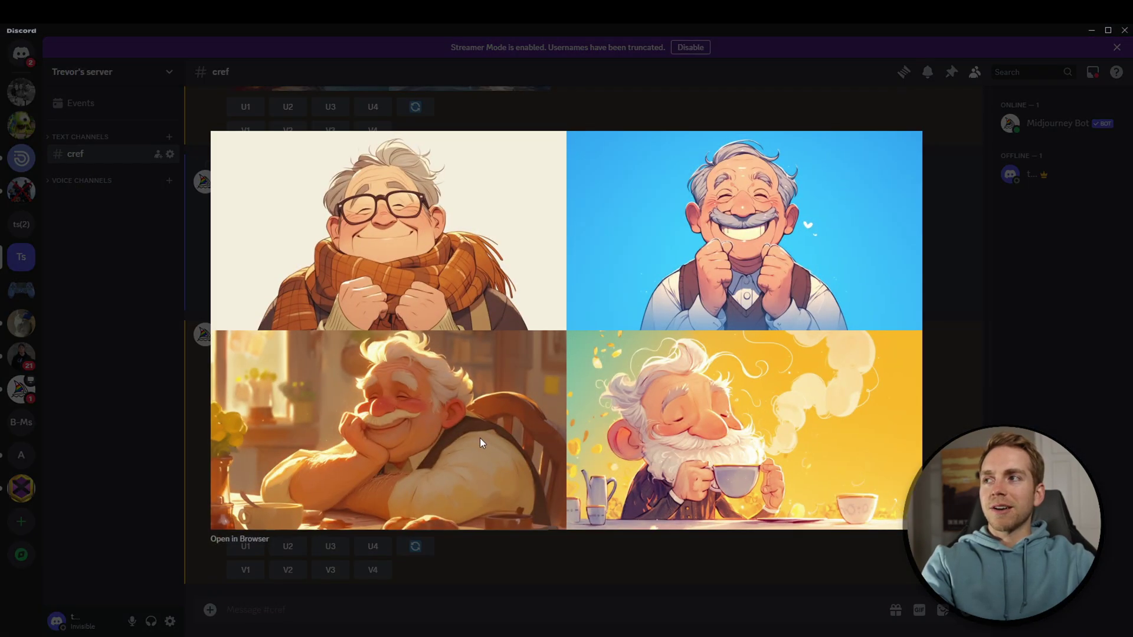
left_click(533, 578)
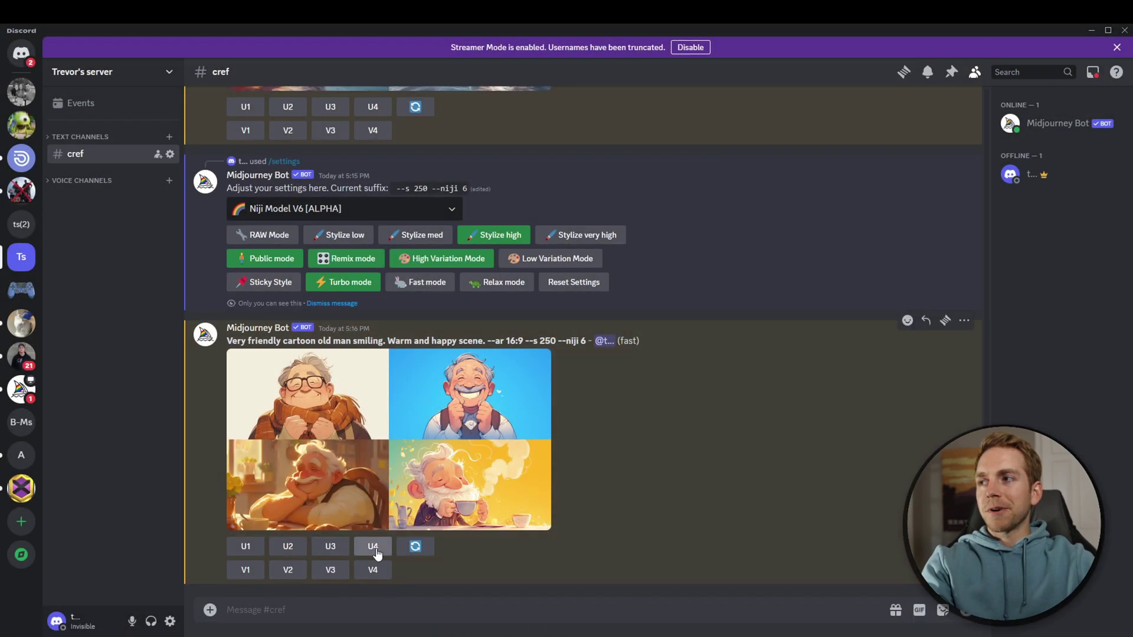
- Upscale the third image of the cartoon old man grid and copy the link of the enlarged result
left_click(330, 546)
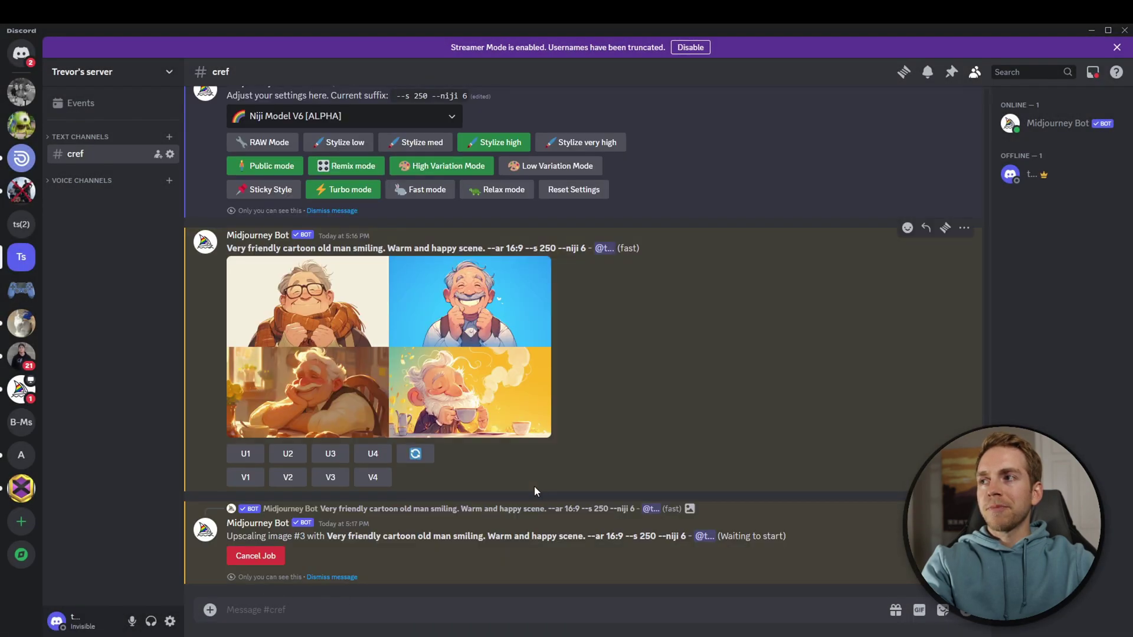
left_click(536, 423)
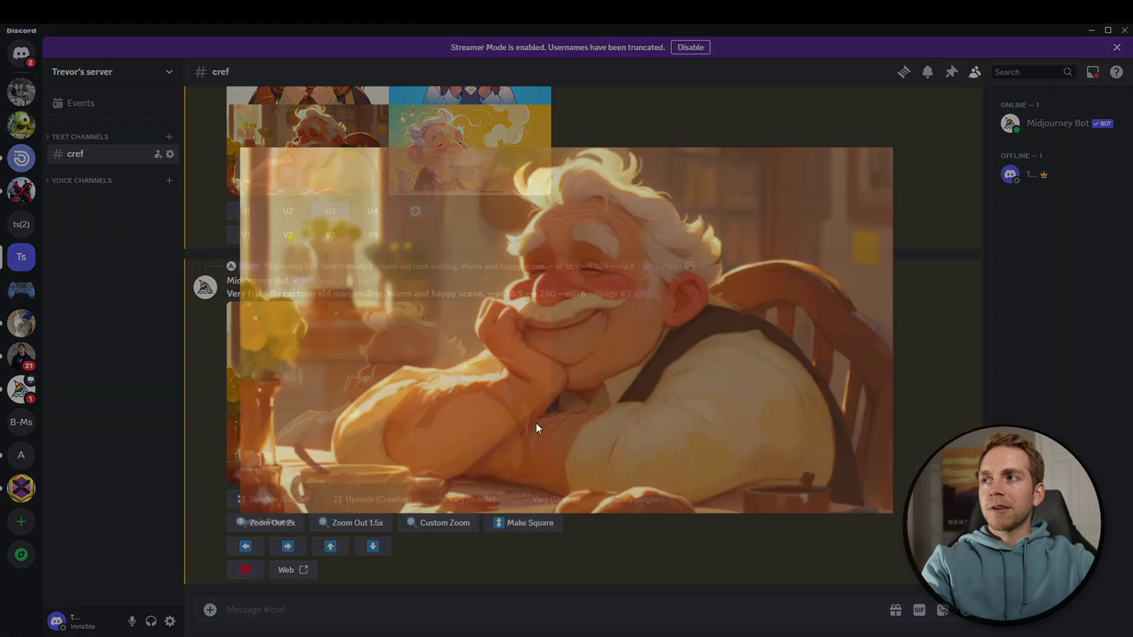
right_click(558, 448)
left_click(469, 575)
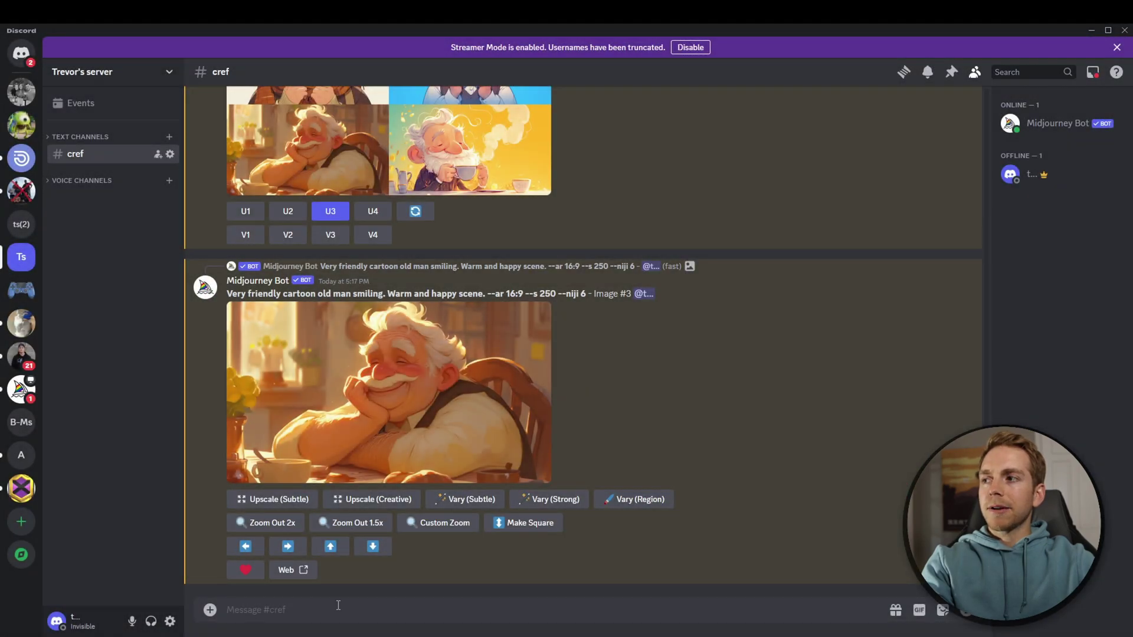
- Submit "old man walking down the street --ar 16:9 --cref" with the copied link of the upscaled old man through /imagine
type("/im")
key("Tab")
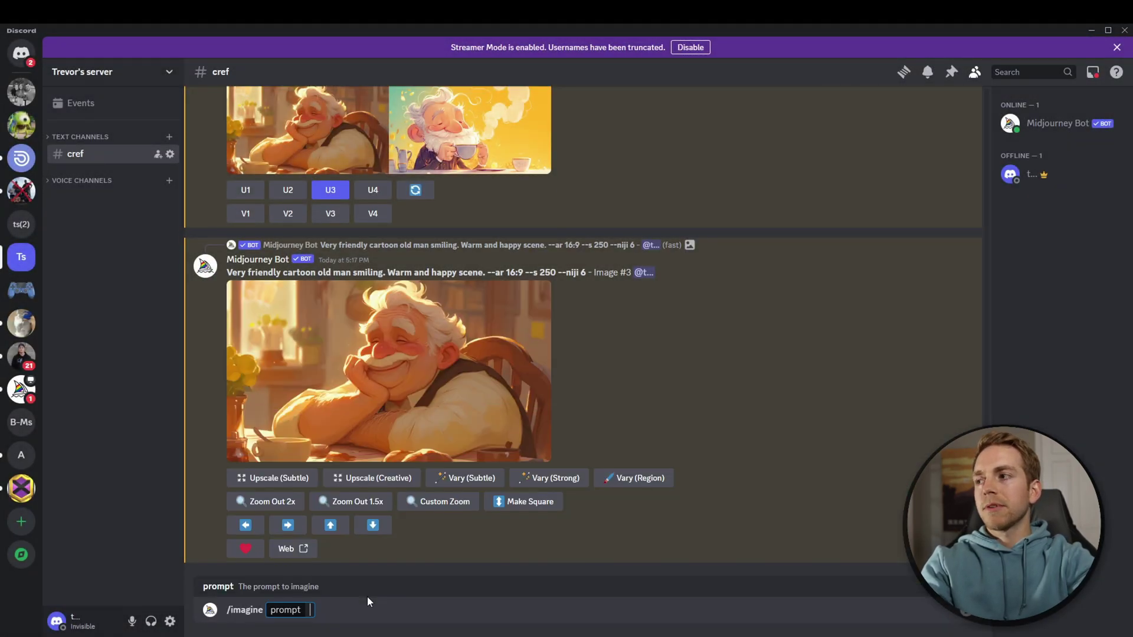
type("old m")
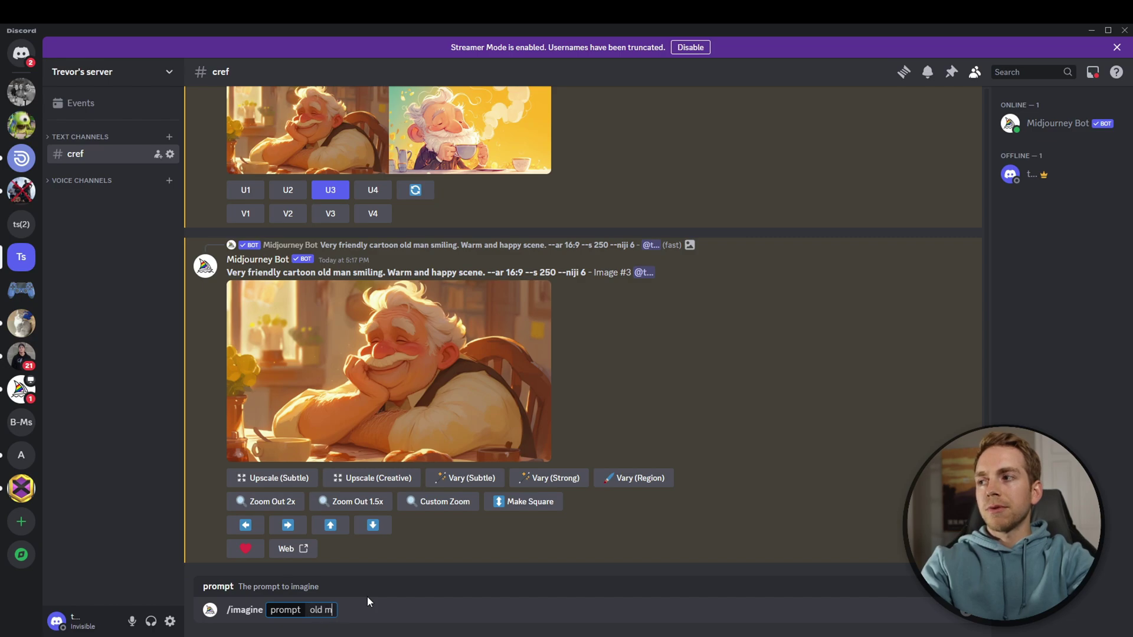
type("an walking")
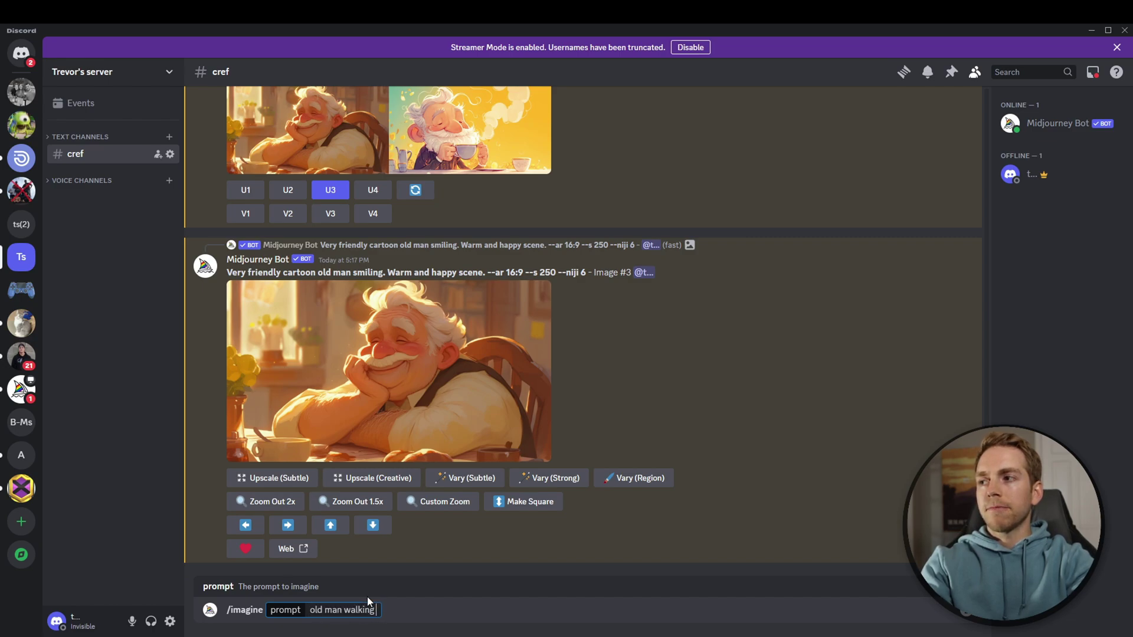
type(" down the street -- ar")
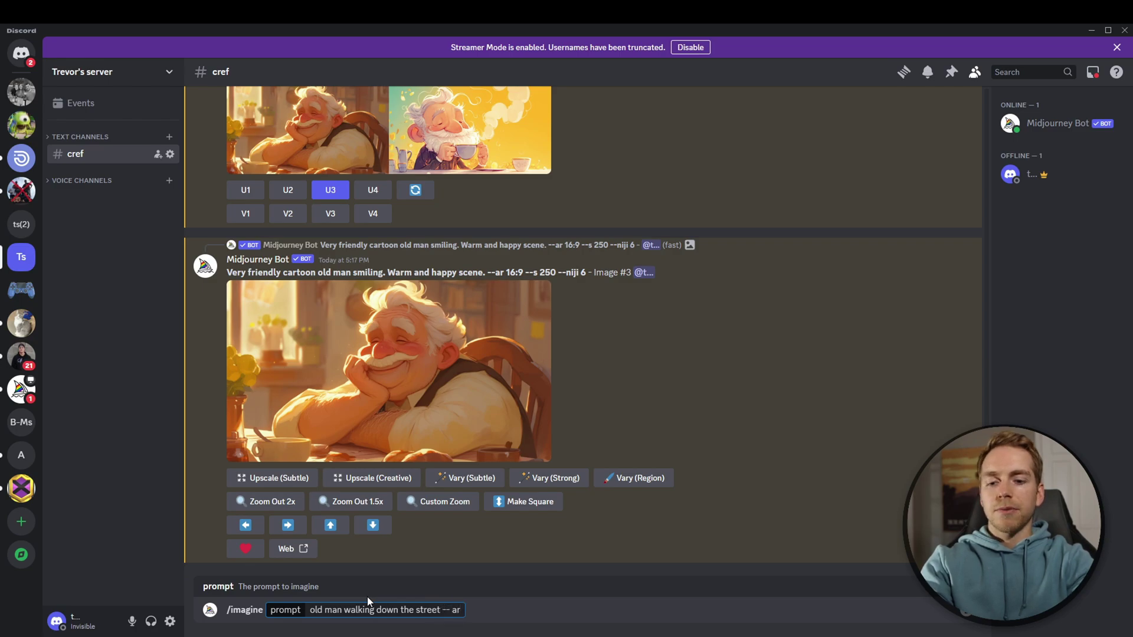
type(" 16:0")
key("BackSpace")
type("9 --cref")
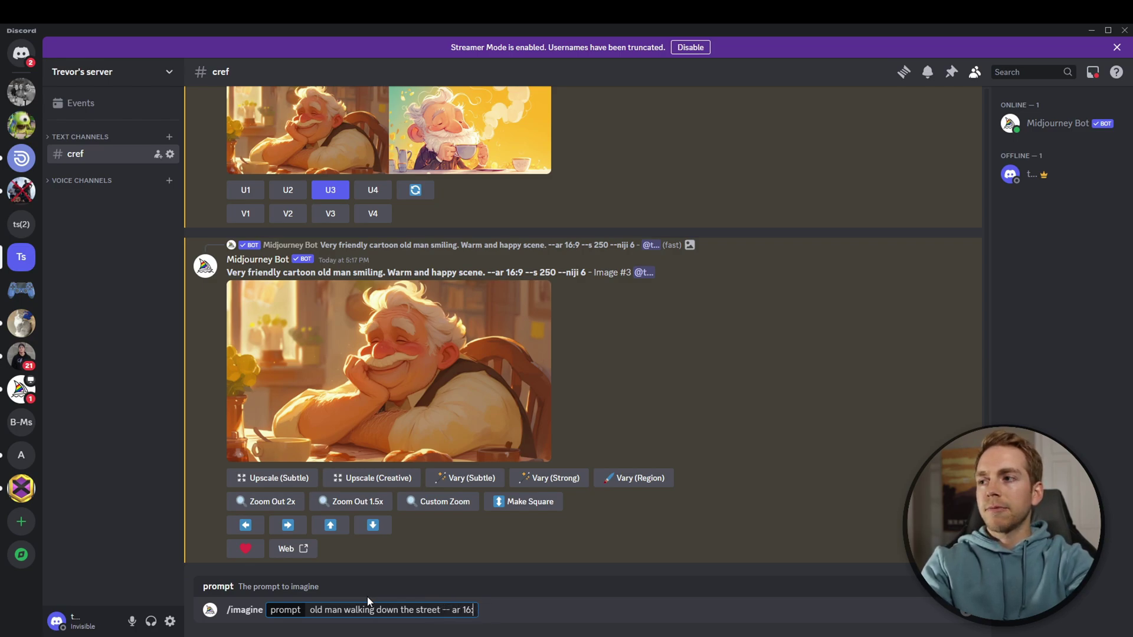
key("ctrl+v")
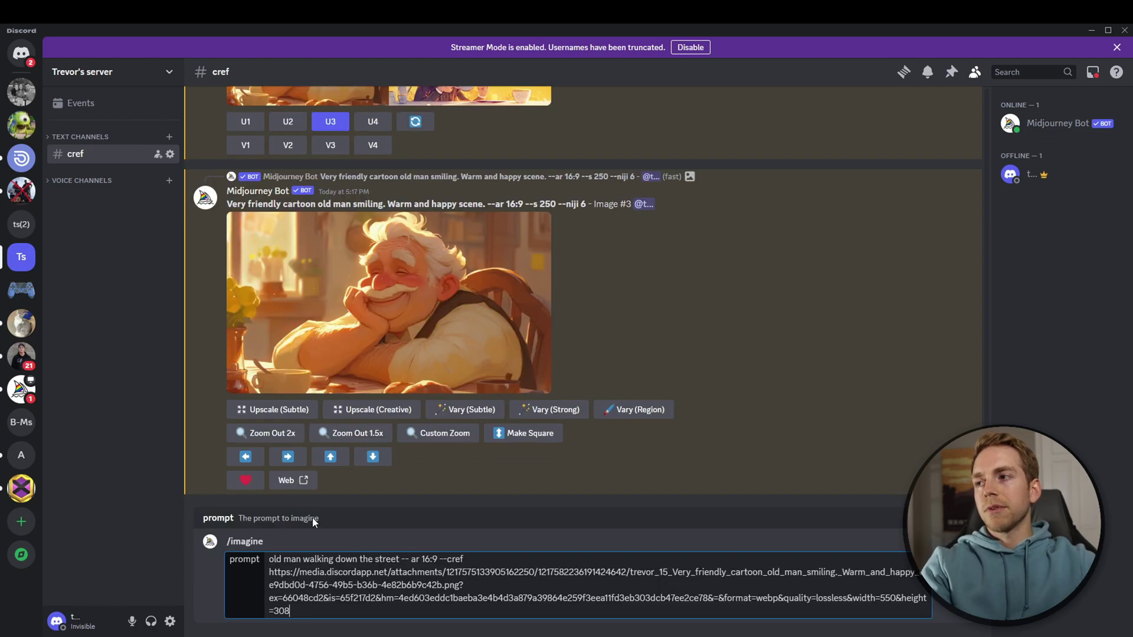
key("Return")
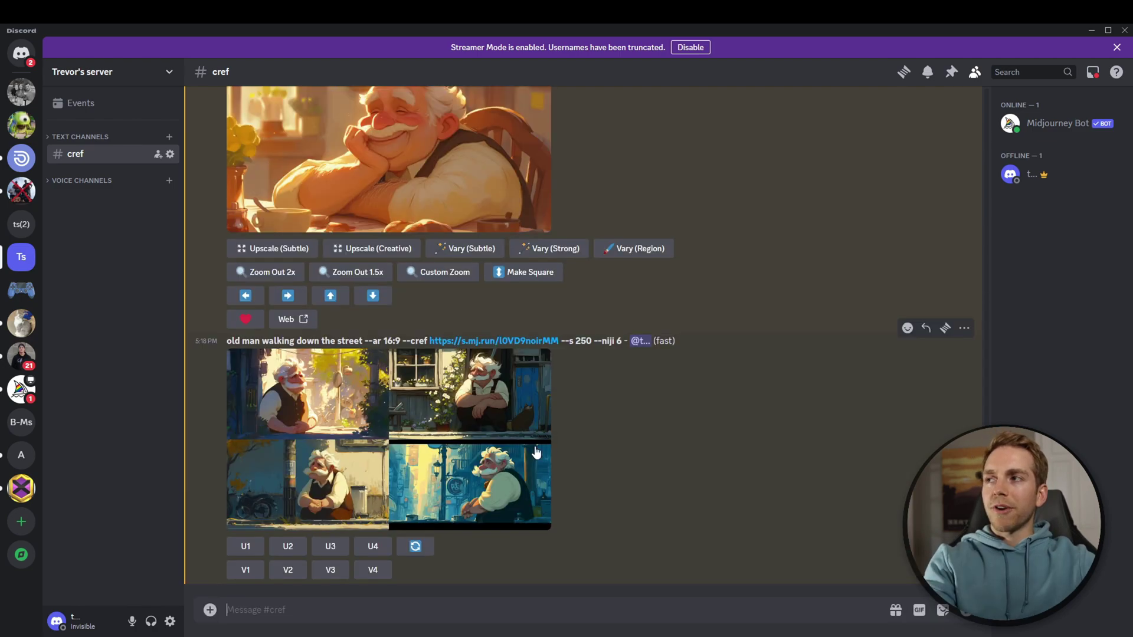
- View the upscaled cartoon old man enlarged to compare the reference character with the new street grid
scroll(537, 452, "up", 1)
left_click(423, 216)
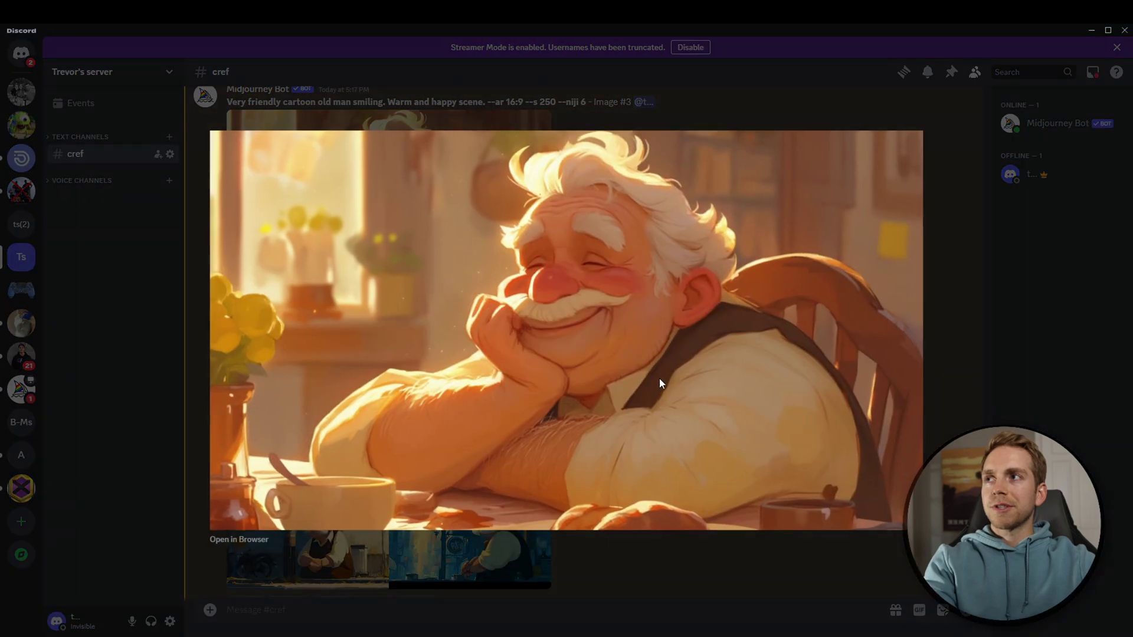
left_click(650, 579)
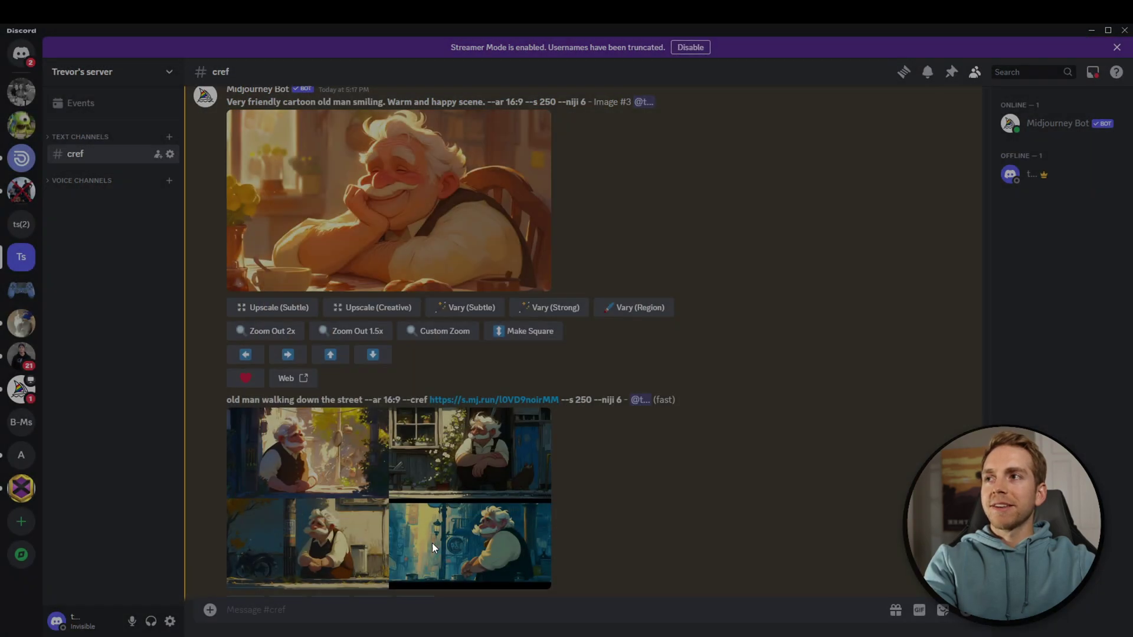
- View the "old man walking down the street" grid enlarged to compare its four variations with the reference character
left_click(455, 472)
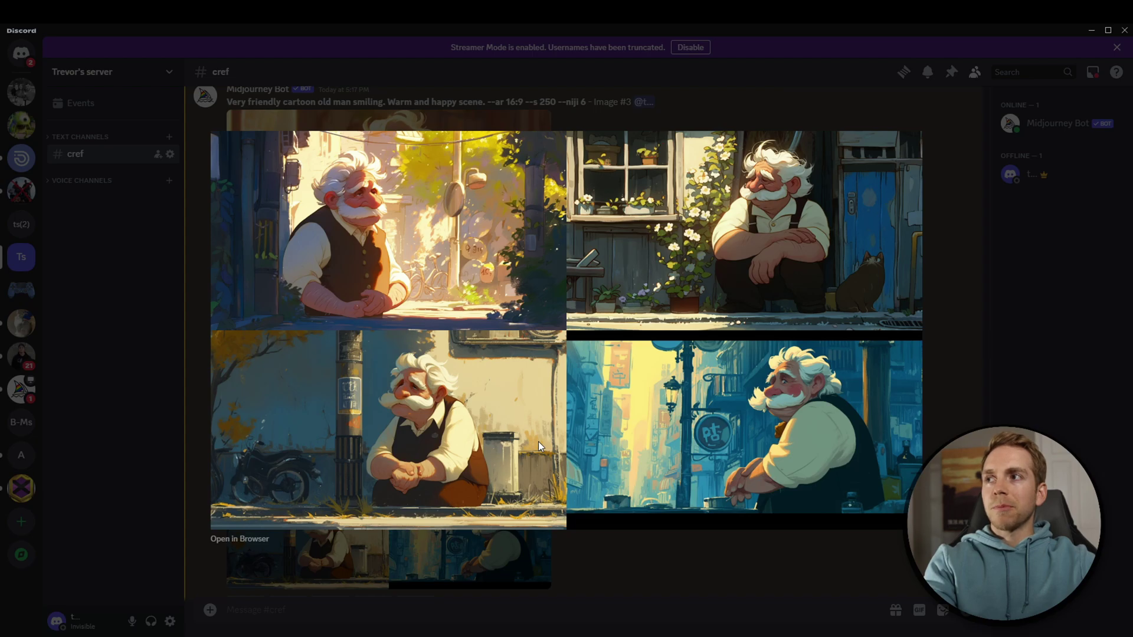
left_click(608, 586)
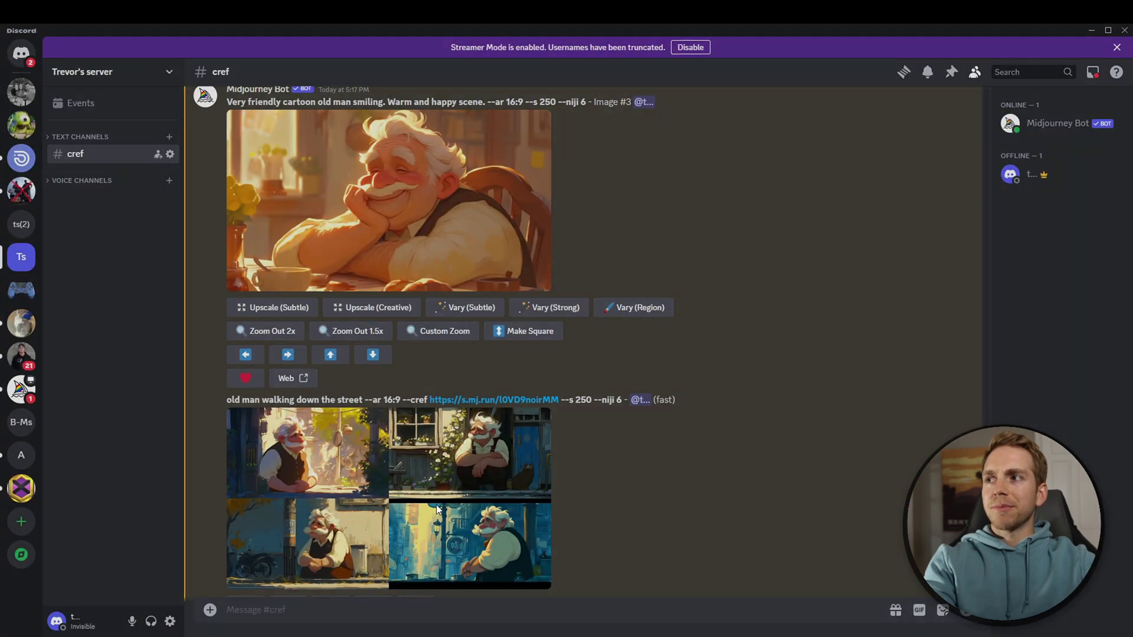
left_click(437, 504)
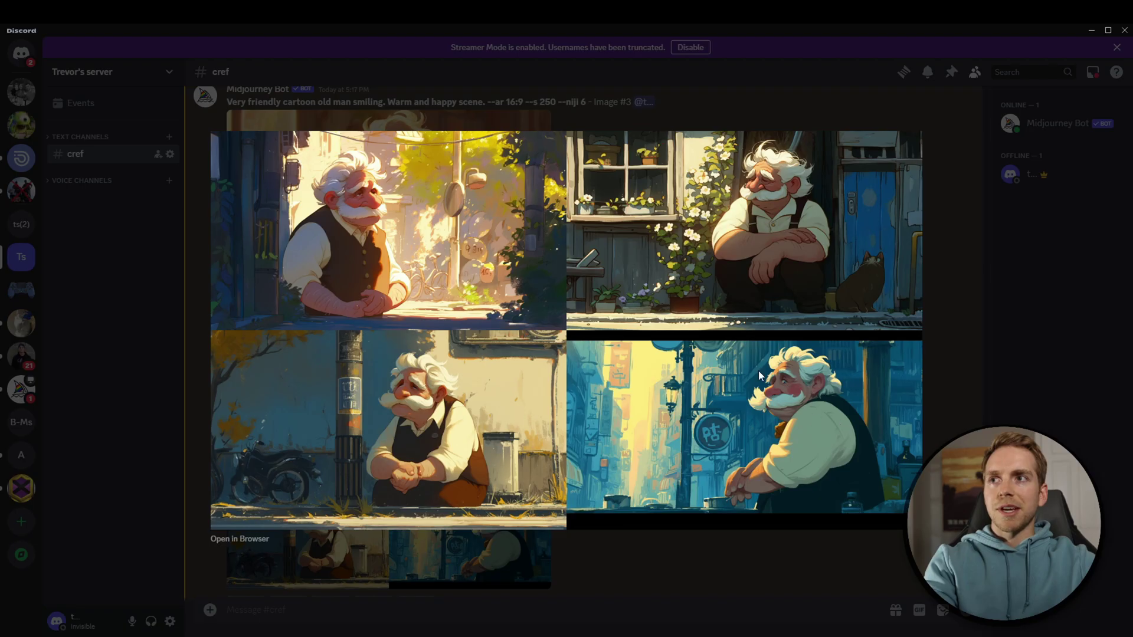
key("Escape")
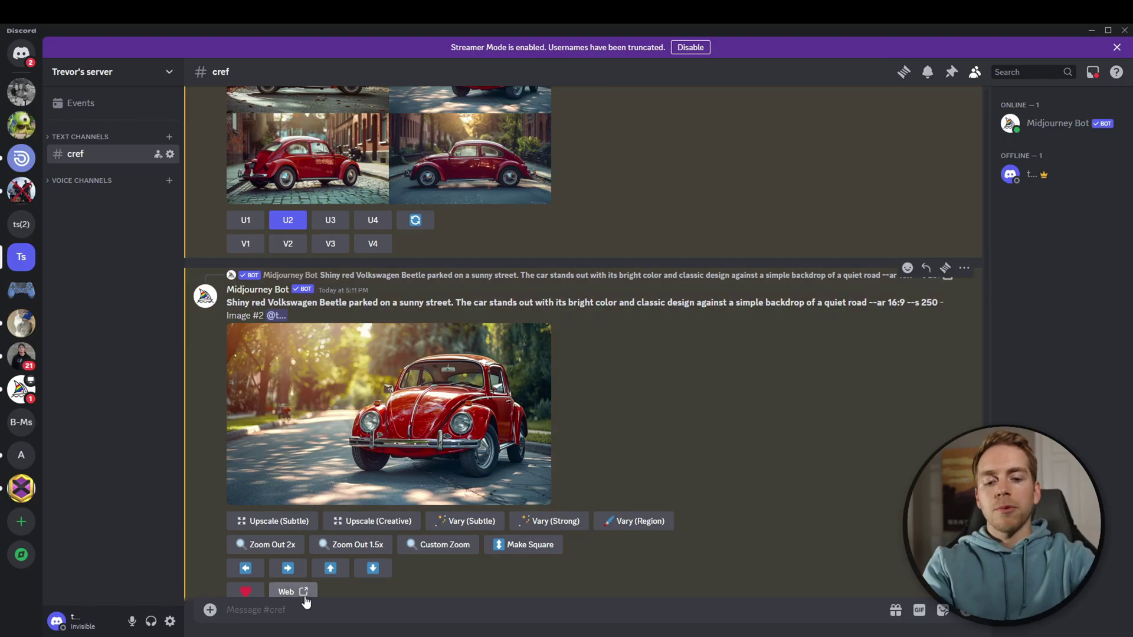
- Start an /imagine prompt reading "car driving down street with old man in it --ar 16:9 --cref"
type("/")
key("Tab")
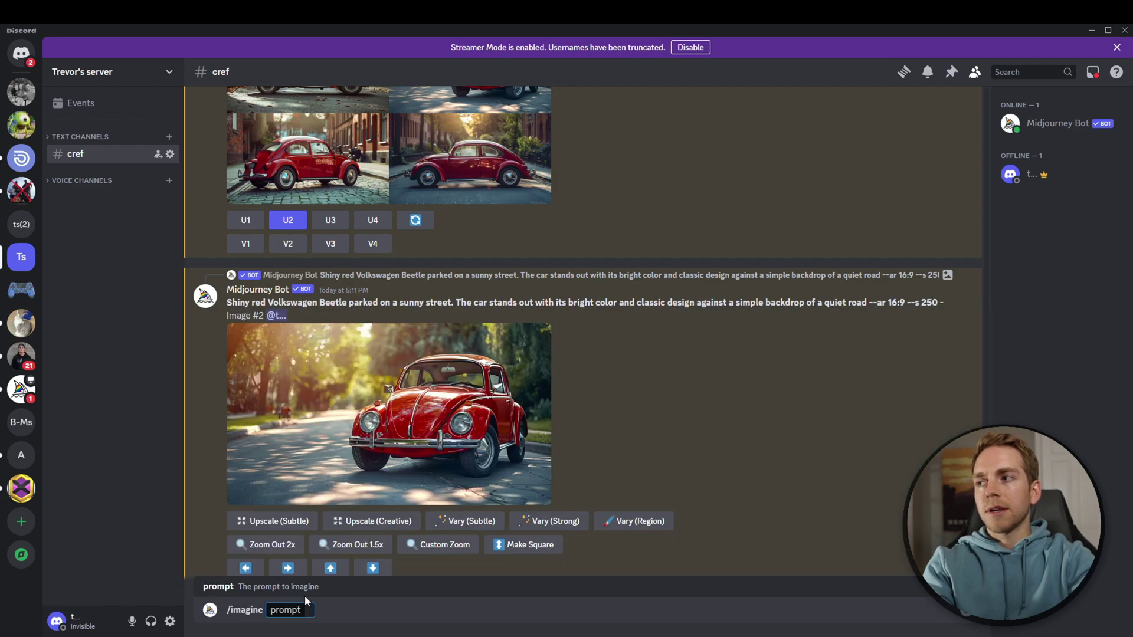
type("car driving down stree")
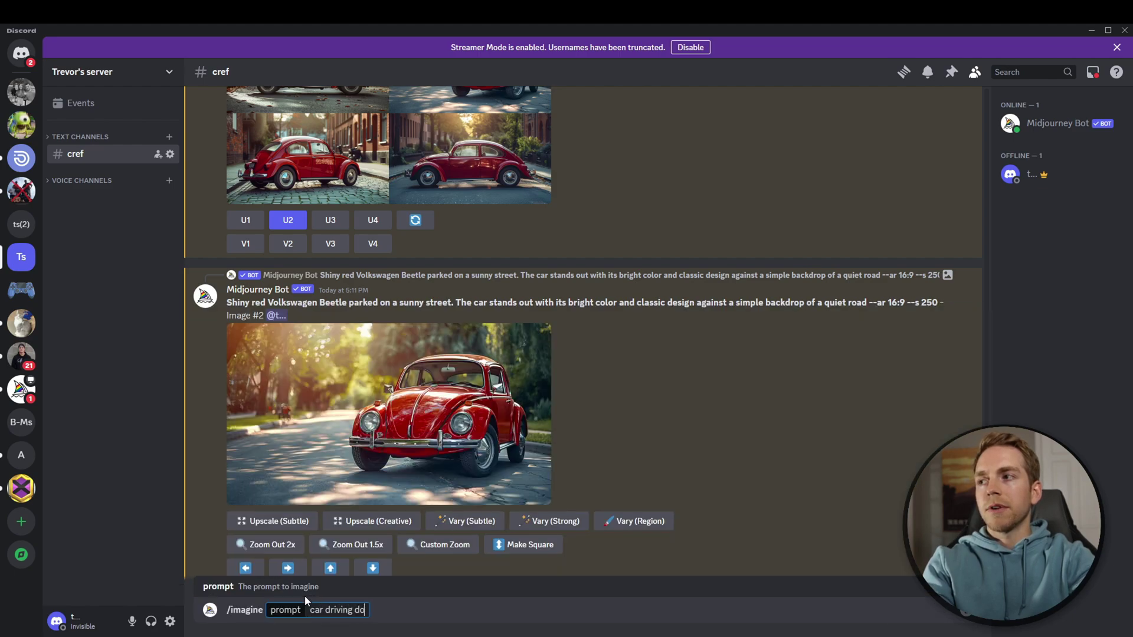
type("w")
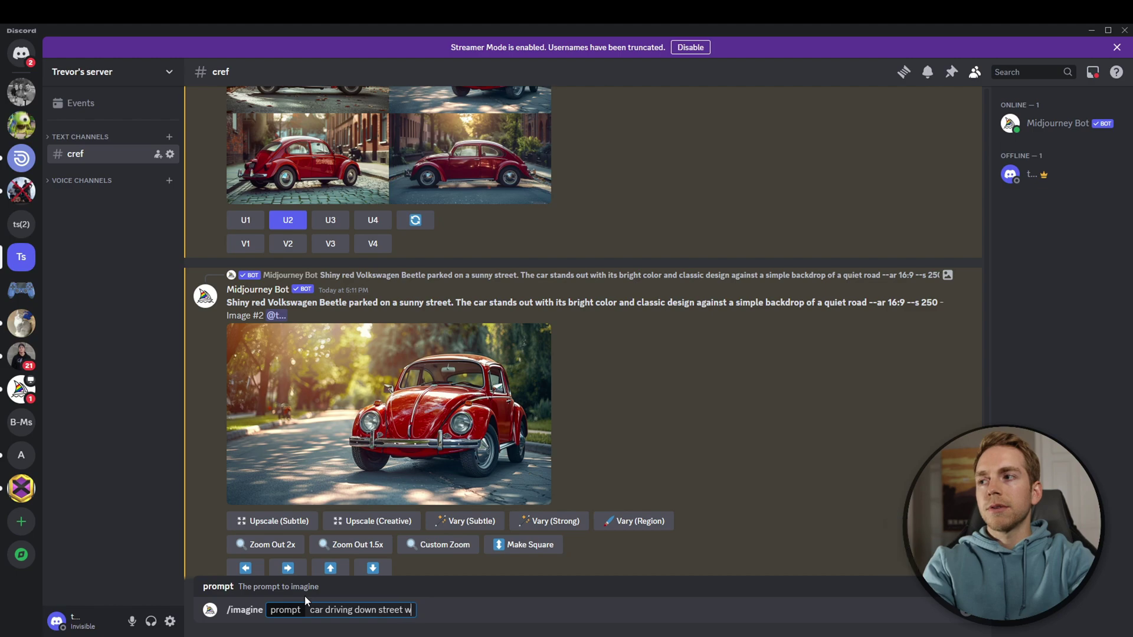
type("ith old man in it --")
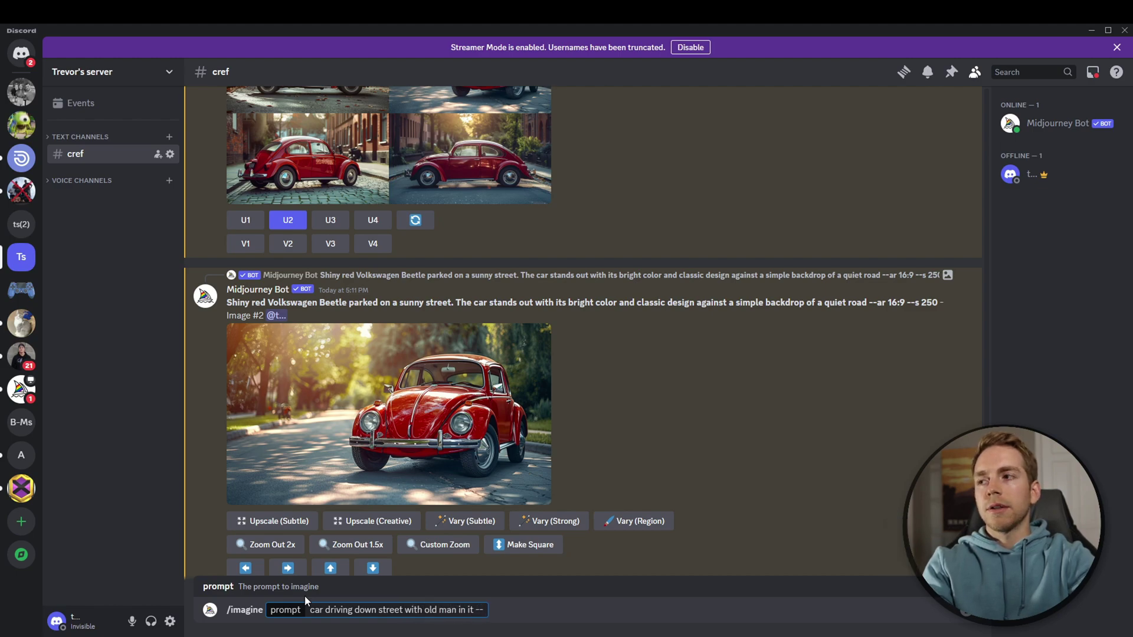
type("ar")
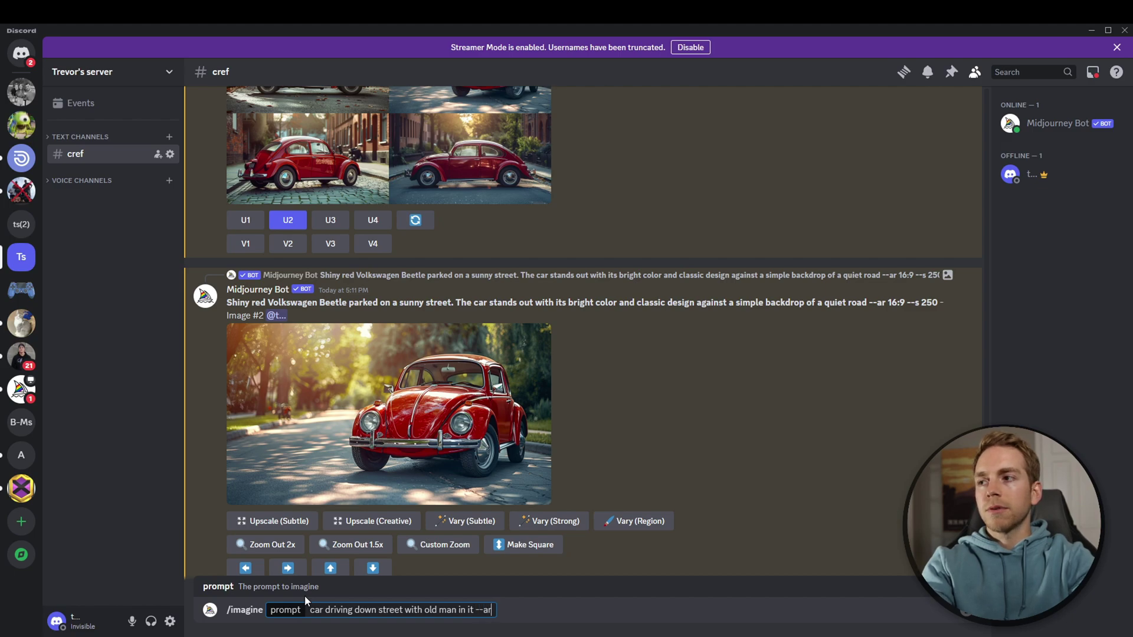
type(" 16:9")
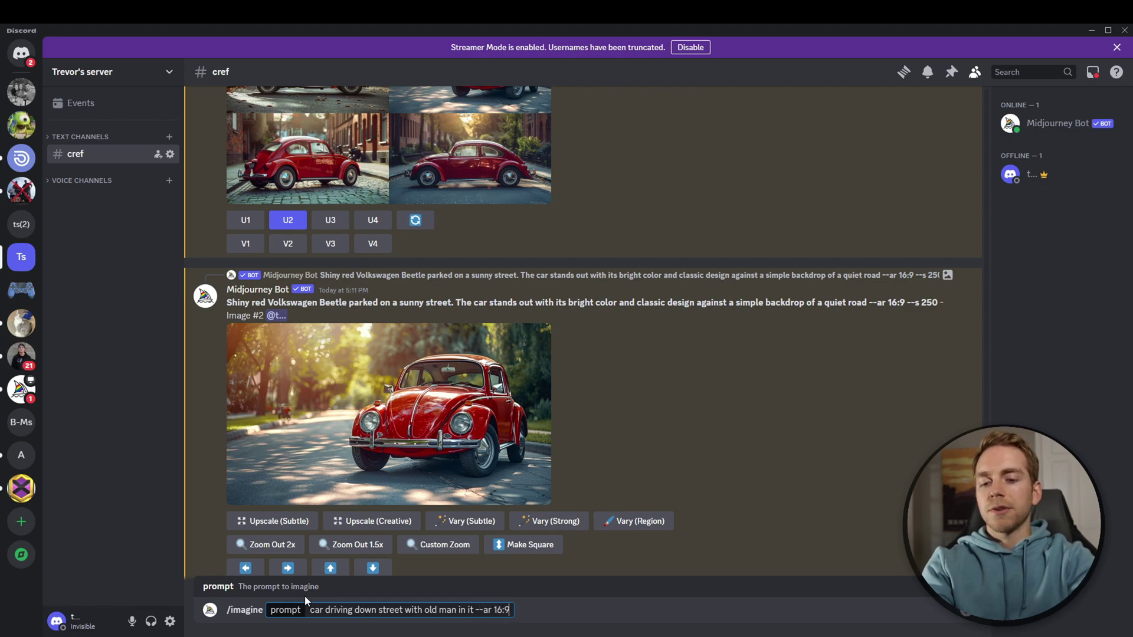
type(" --cref")
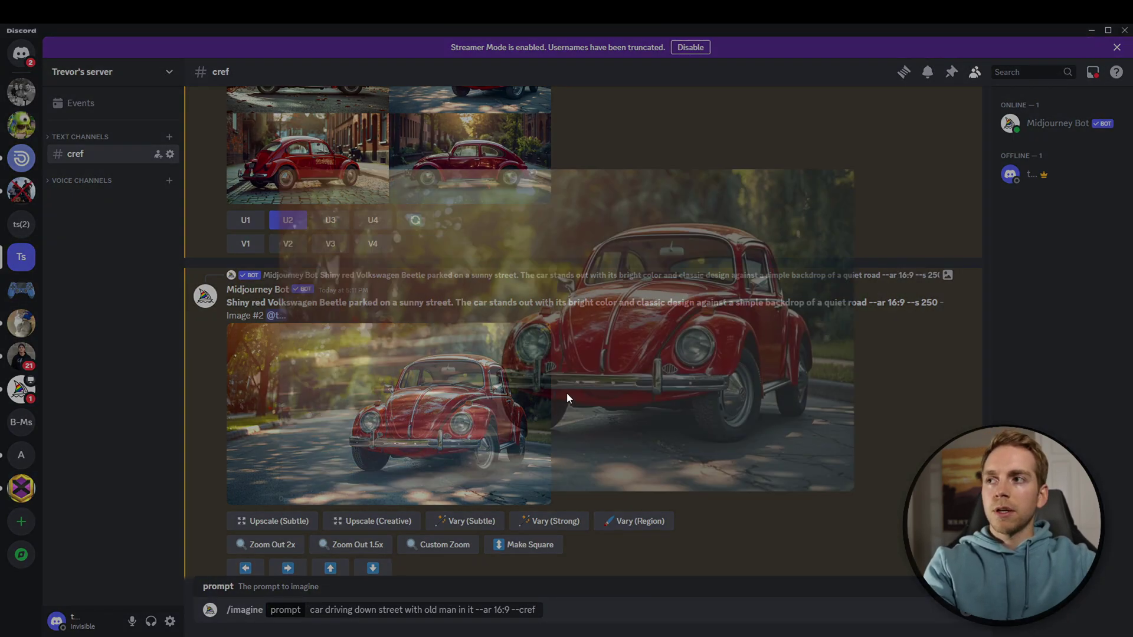
- Copy the link of the upscaled red Volkswagen Beetle image and add it after --cref in the prompt
right_click(569, 388)
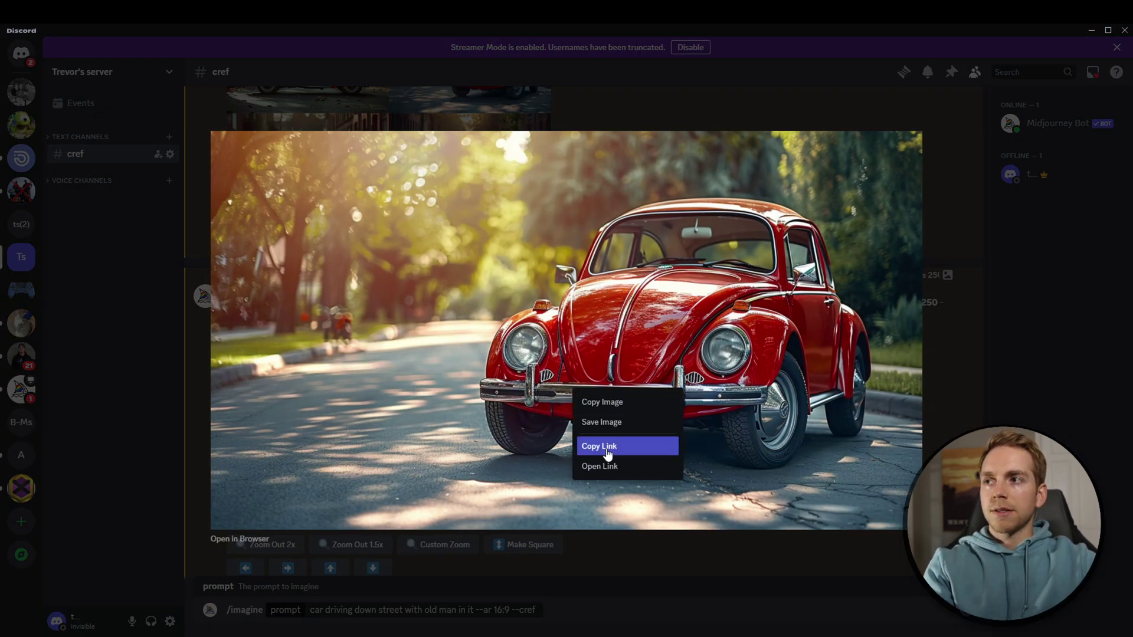
left_click(602, 451)
left_click(537, 610)
key("ctrl+v")
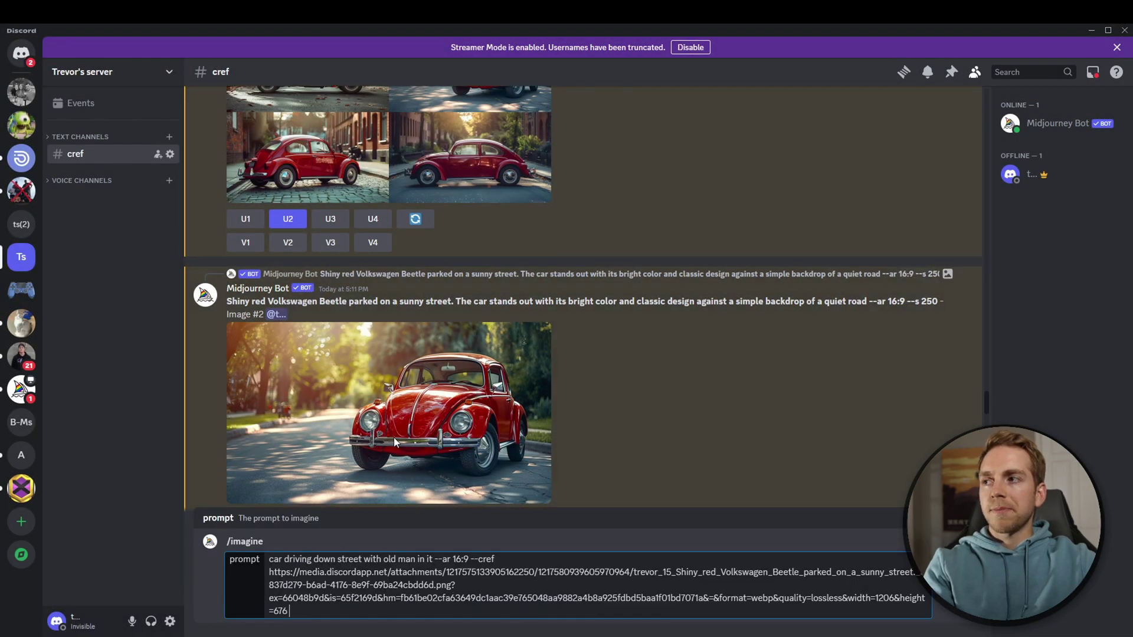
- Add the link of the upscaled cartoon old man as a second --cref reference and submit the prompt
scroll(394, 437, "up", 15)
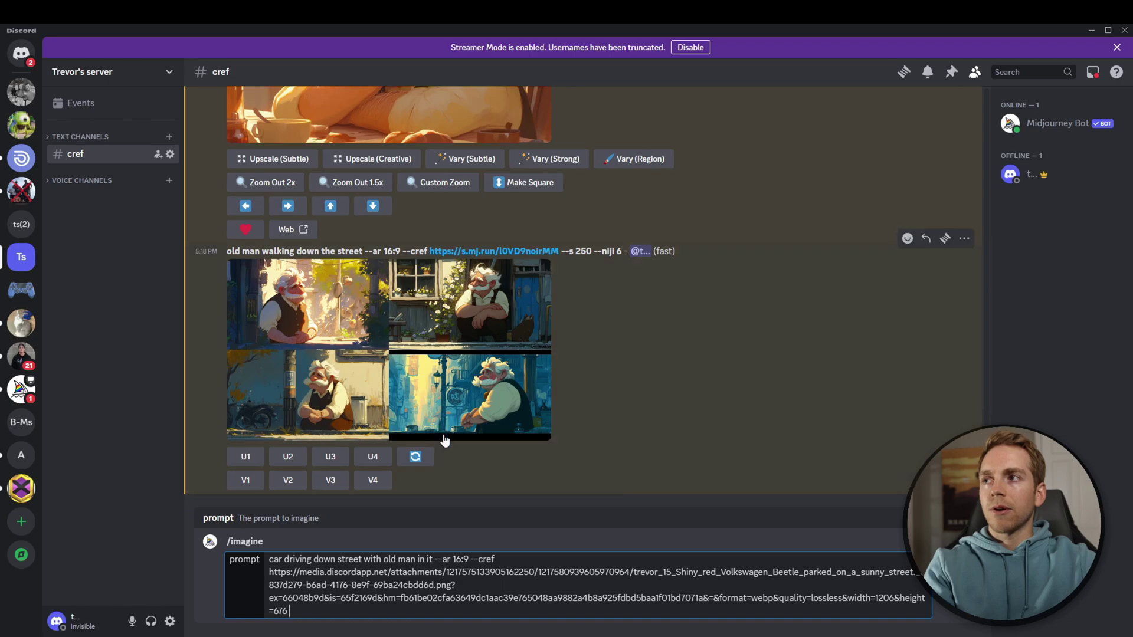
scroll(423, 352, "up", 5)
left_click(414, 238)
right_click(581, 320)
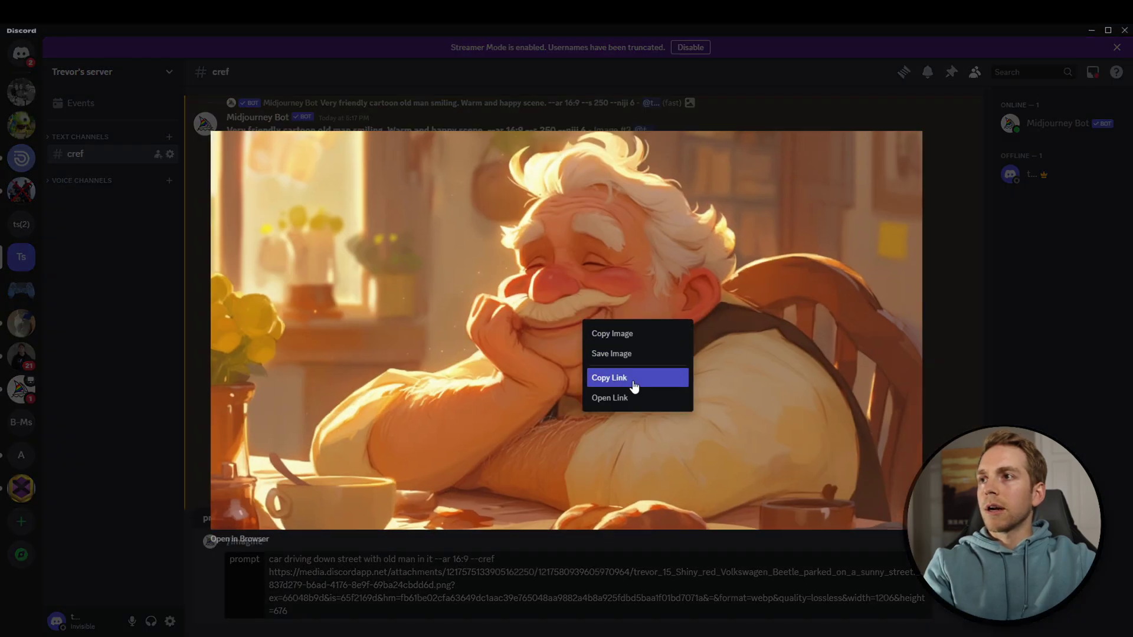
left_click(662, 380)
left_click(321, 608)
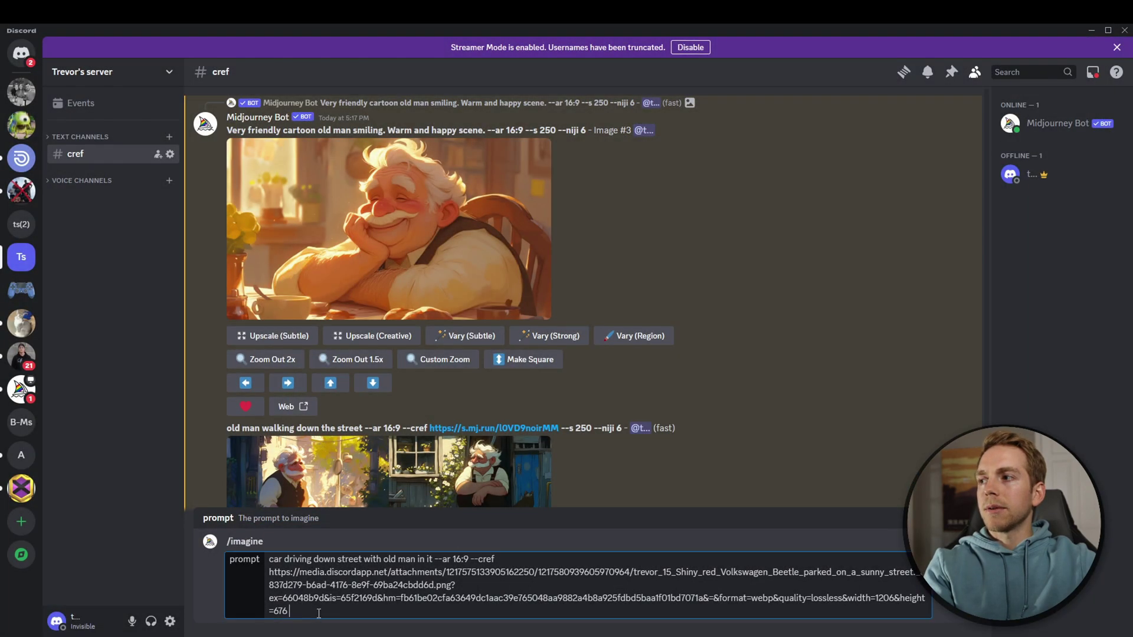
key("ctrl+v")
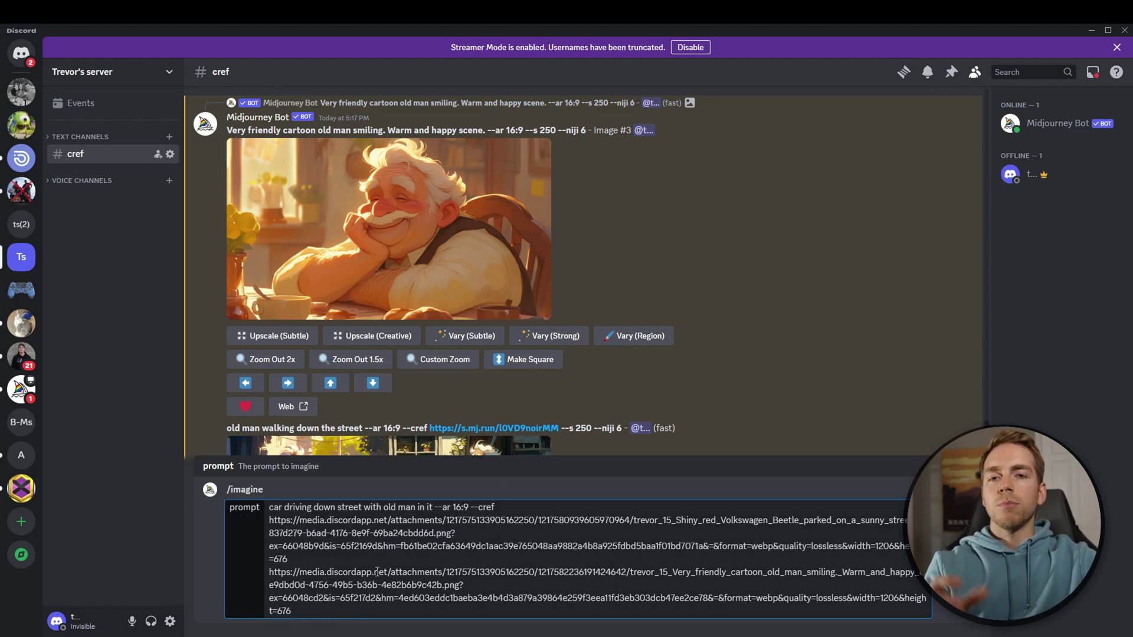
key("Return")
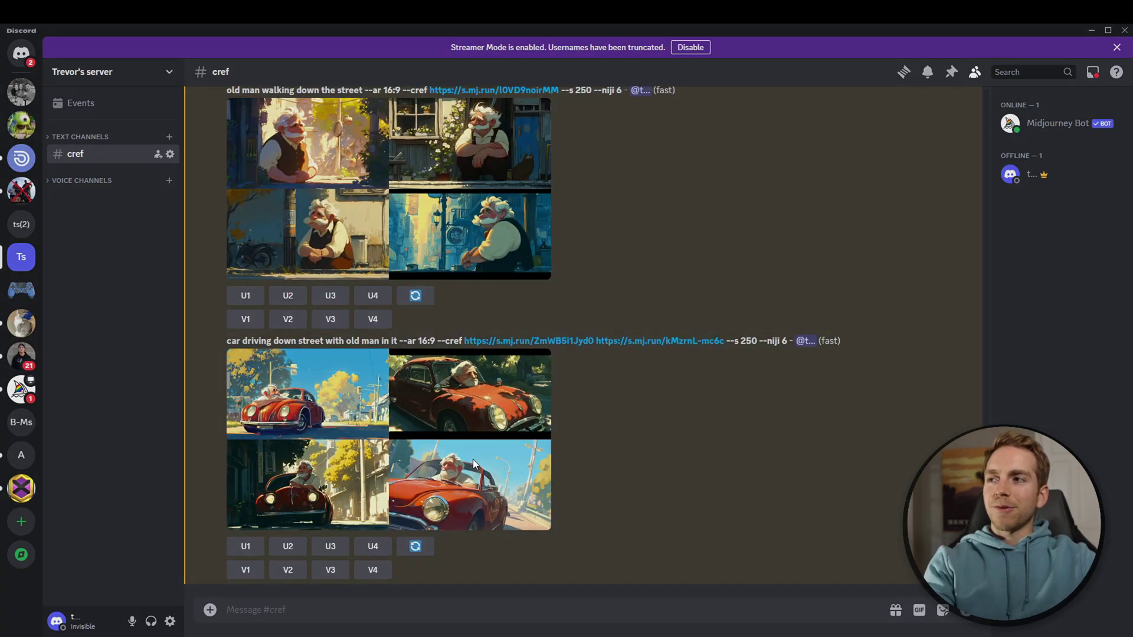
- View the new "car driving down street with old man in it" grid enlarged to check how both references combine
left_click(473, 459)
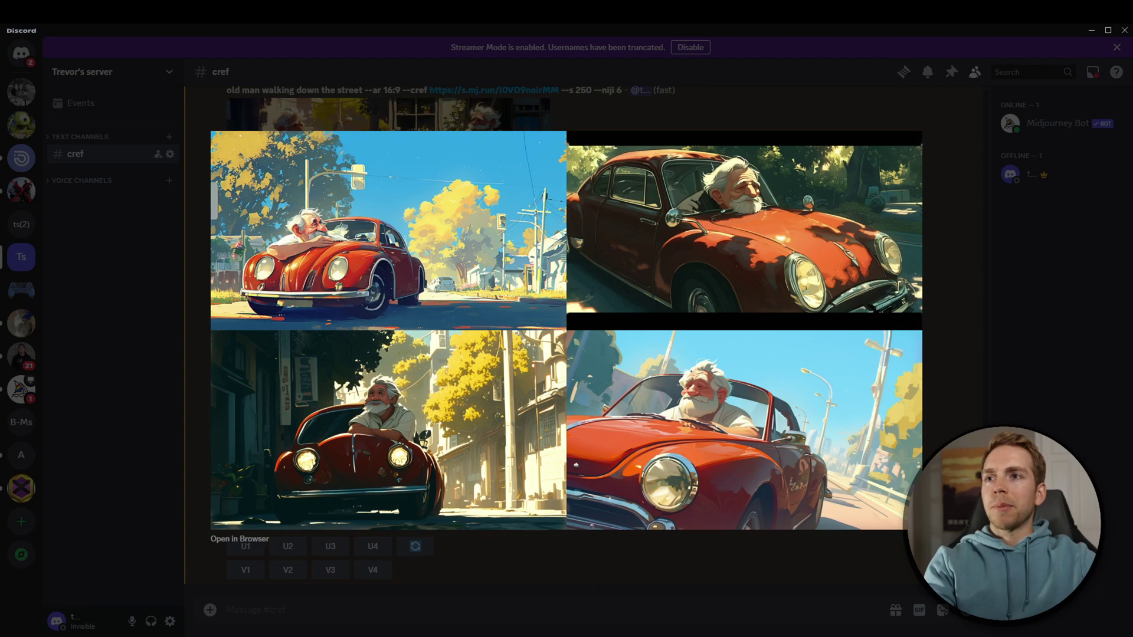
key("Escape")
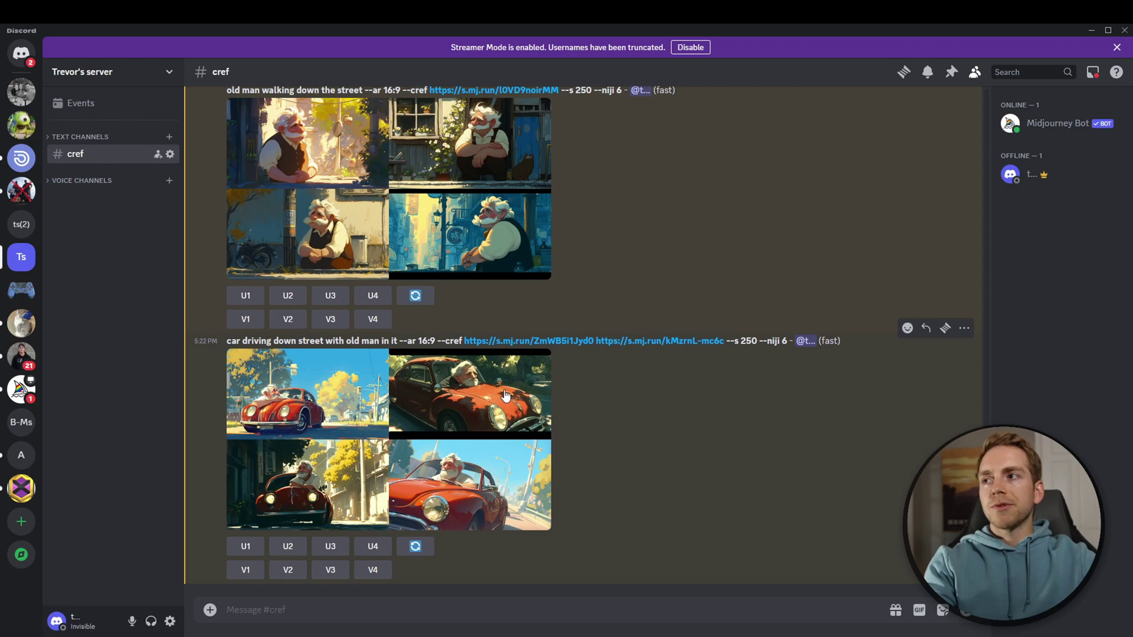
left_click(498, 478)
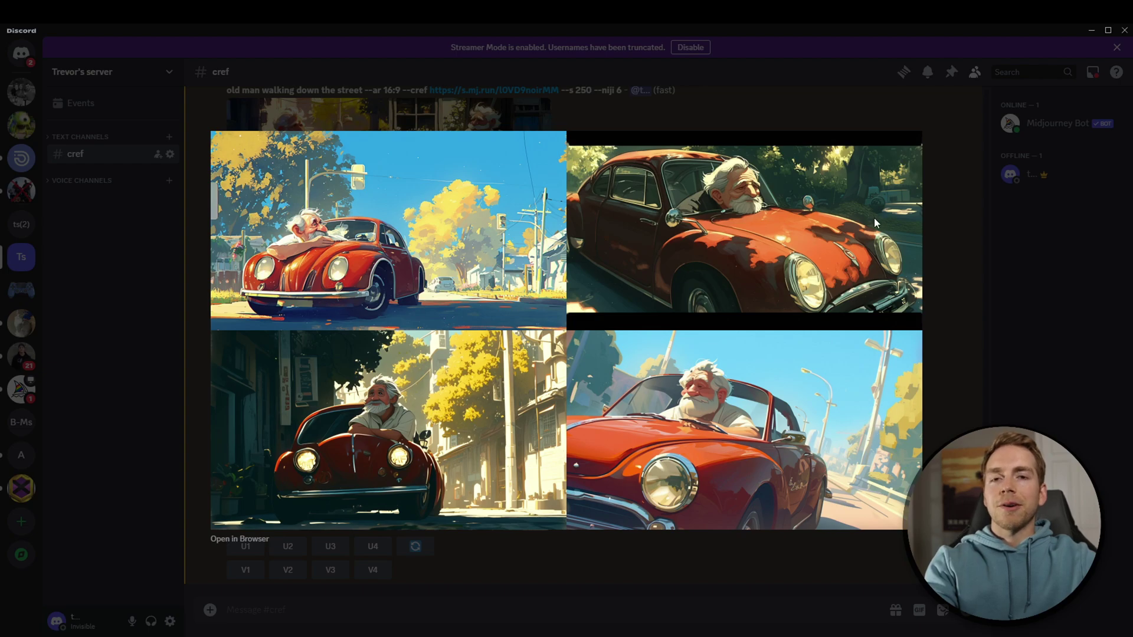
left_click(1009, 409)
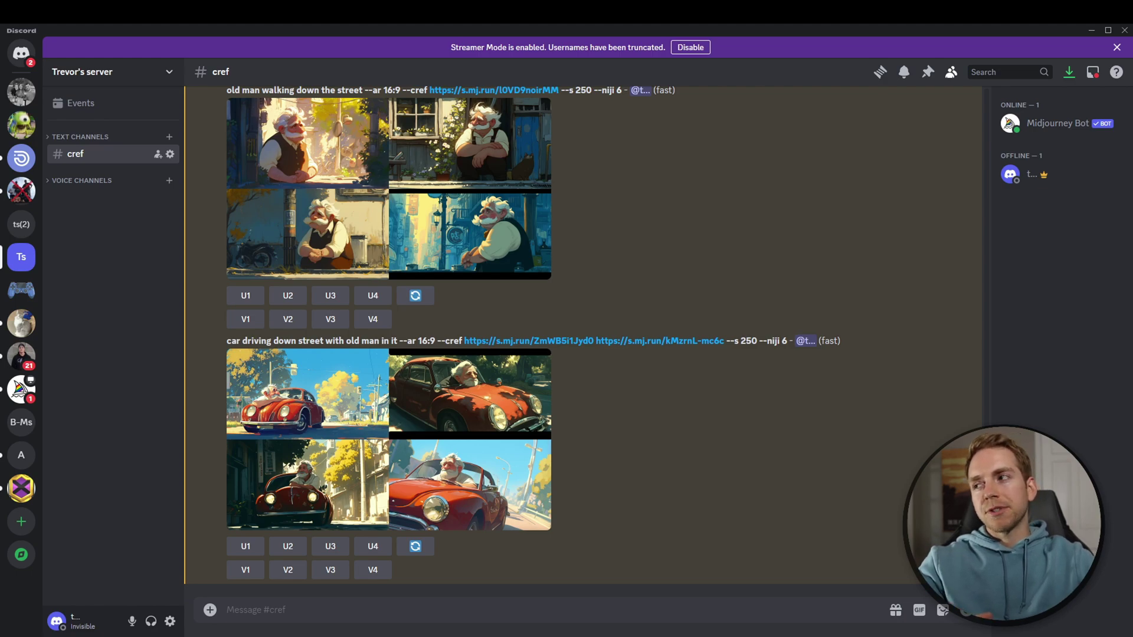
- Draft the example /imagine prompt "prompt --cref link --sref link" combining a character reference with a style reference
type("/")
key("Return")
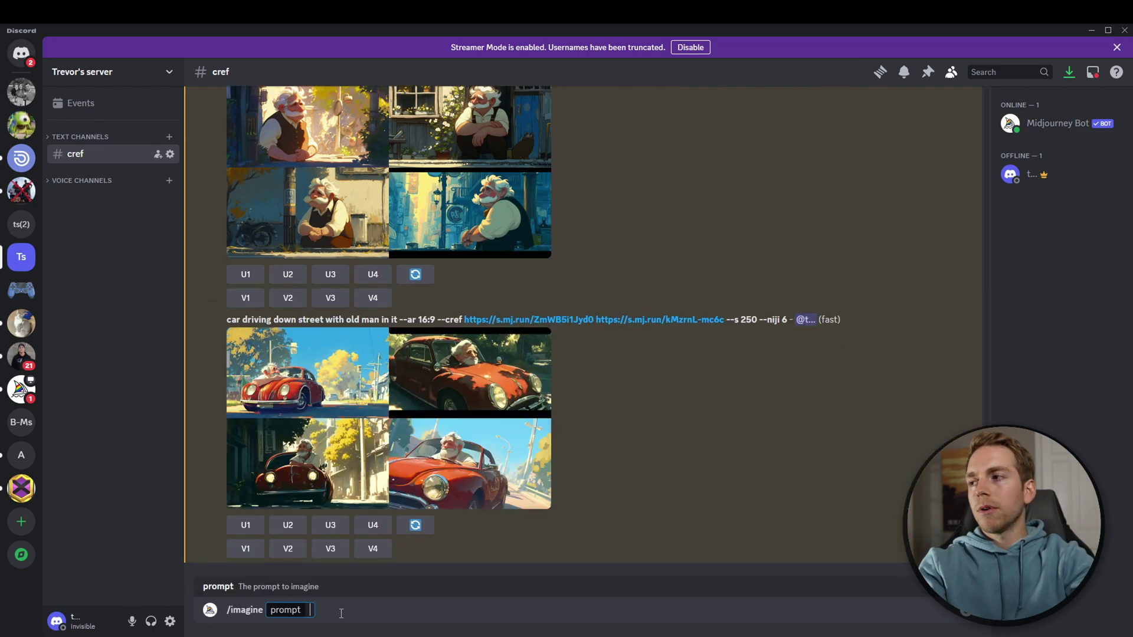
type("prompt")
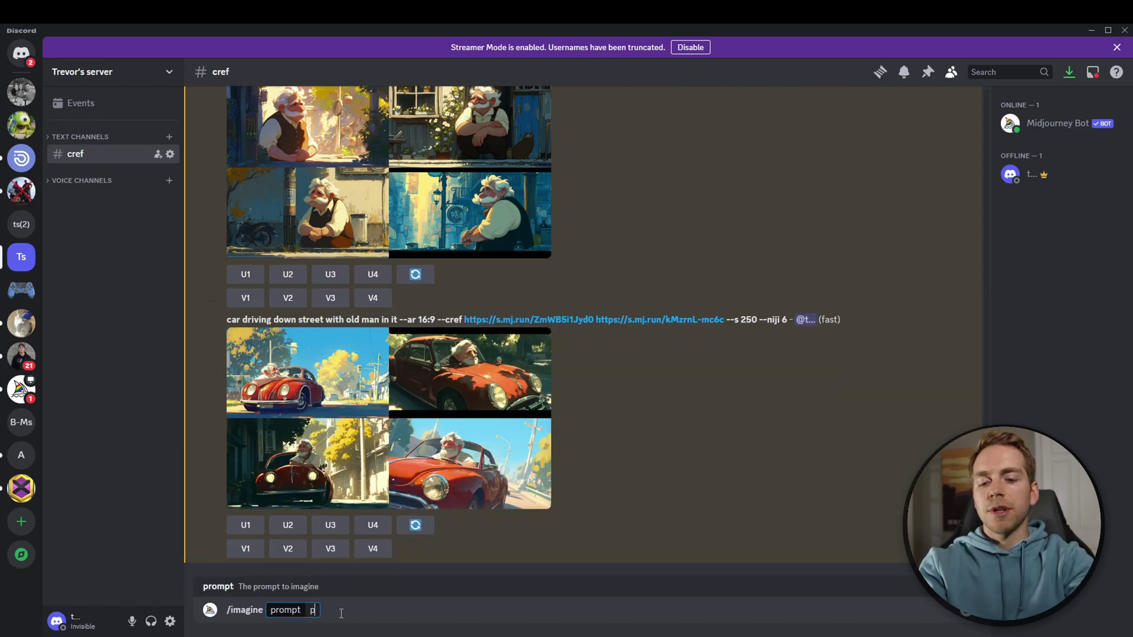
type(" --cref")
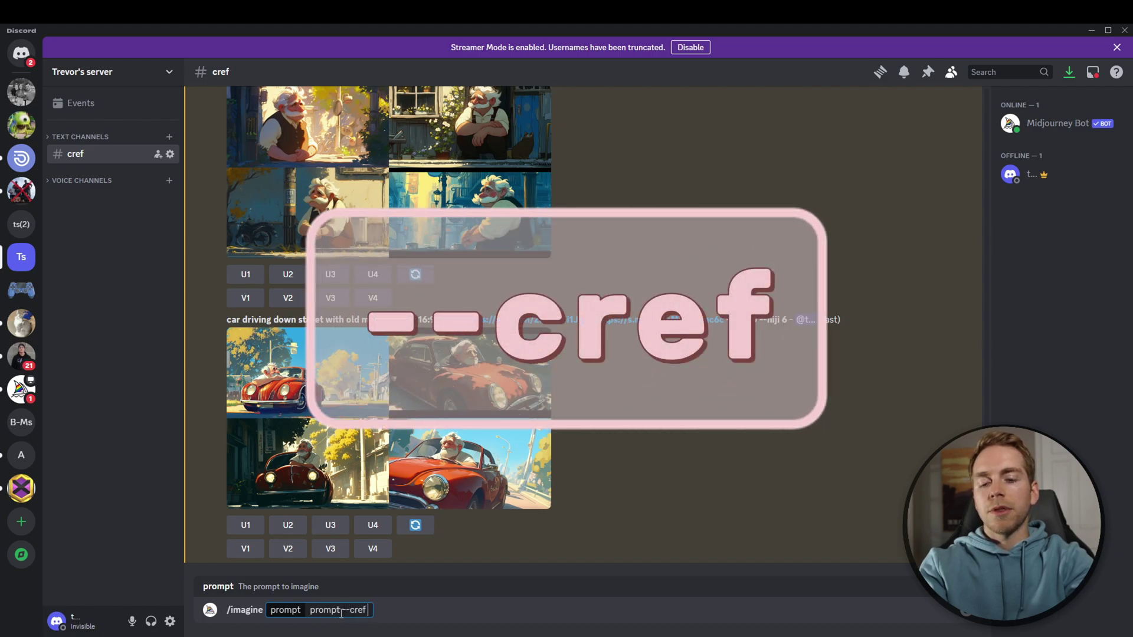
type(" link")
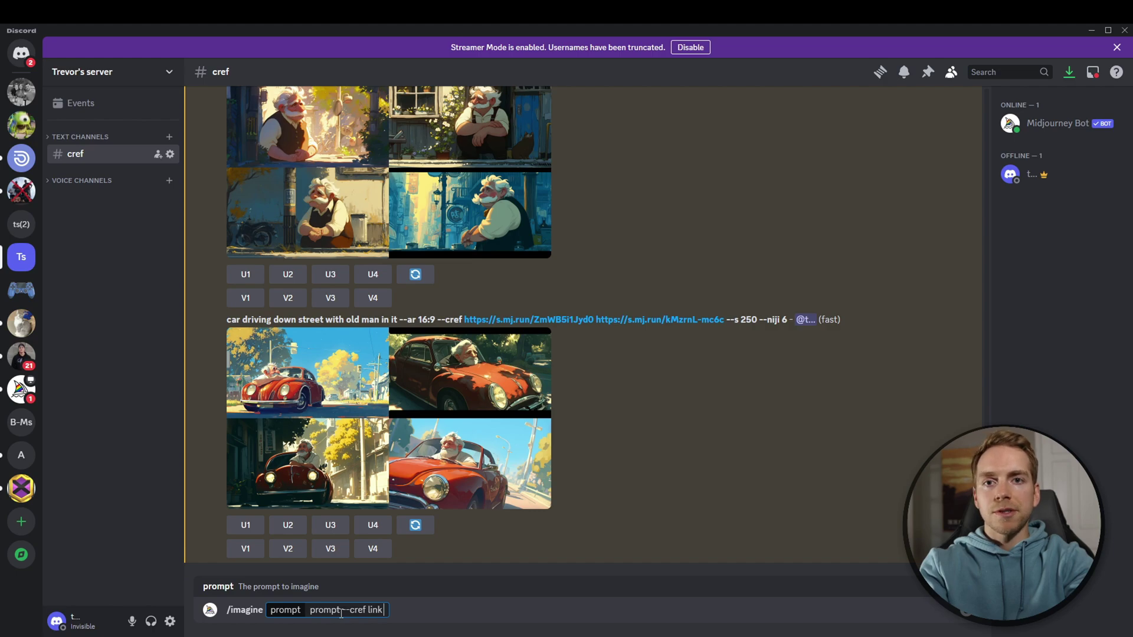
type(" --")
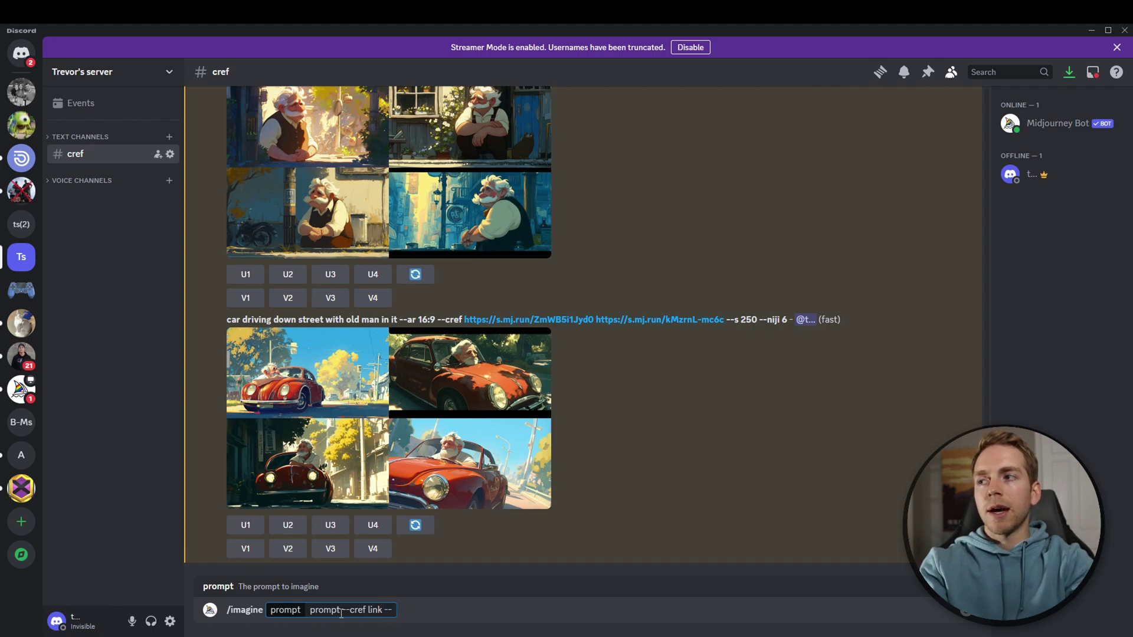
type("sref link")
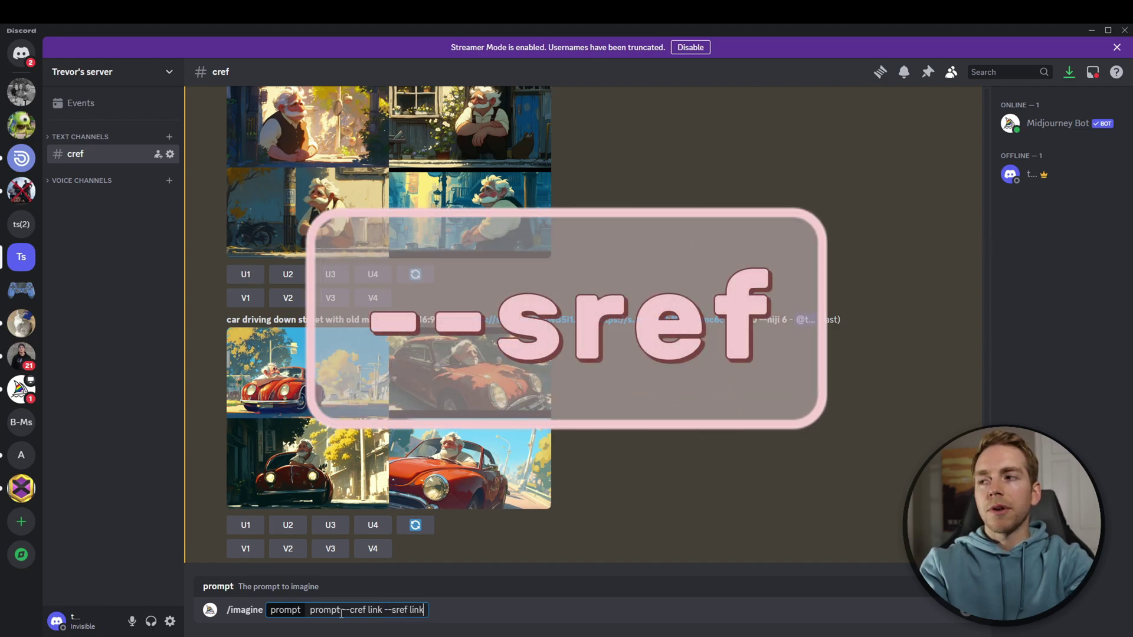